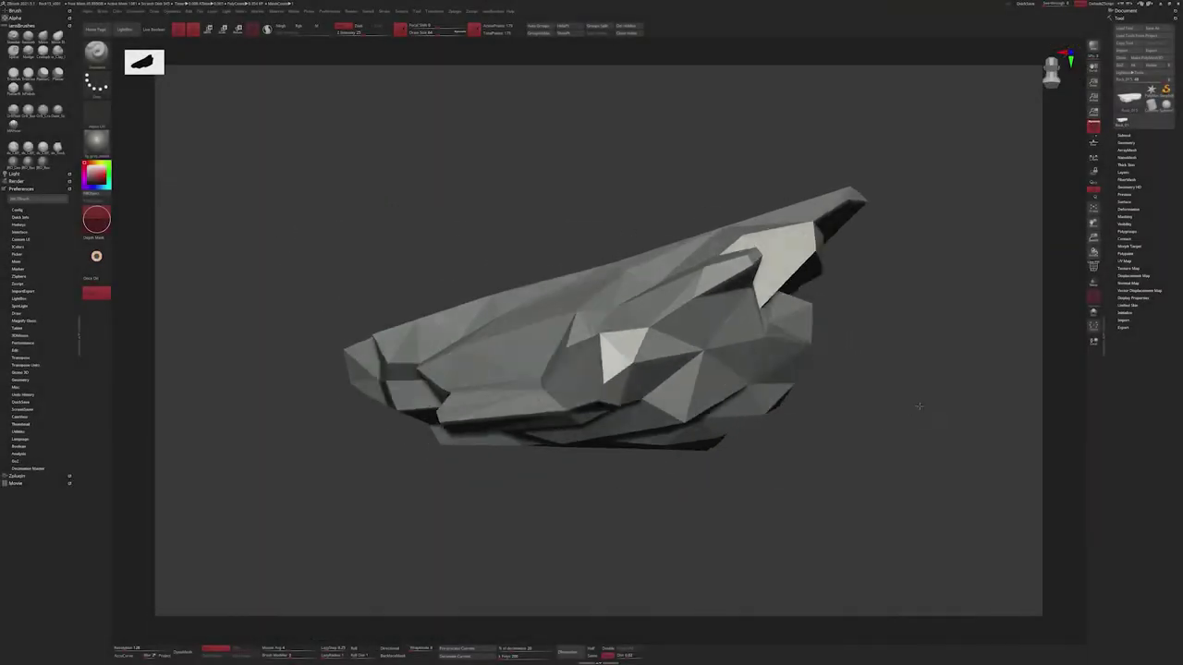
- Orbit the low-poly faceted rock block to inspect it from several angles
left_click_drag(919, 405, 887, 425)
mouse_move(631, 494)
left_mouse_down()
mouse_move(655, 486)
mouse_move(634, 502)
left_mouse_up()
- Remesh the rock evenly with DynaMesh and tilt it so the ridge runs diagonally
left_click(44, 89)
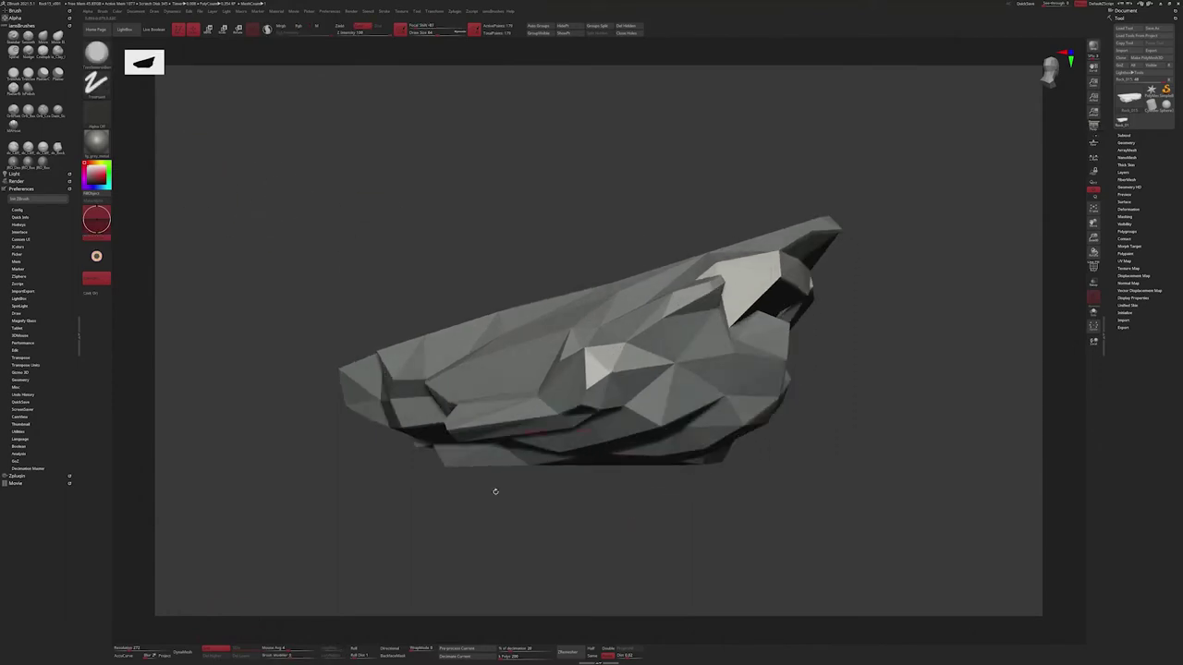
left_click(182, 650)
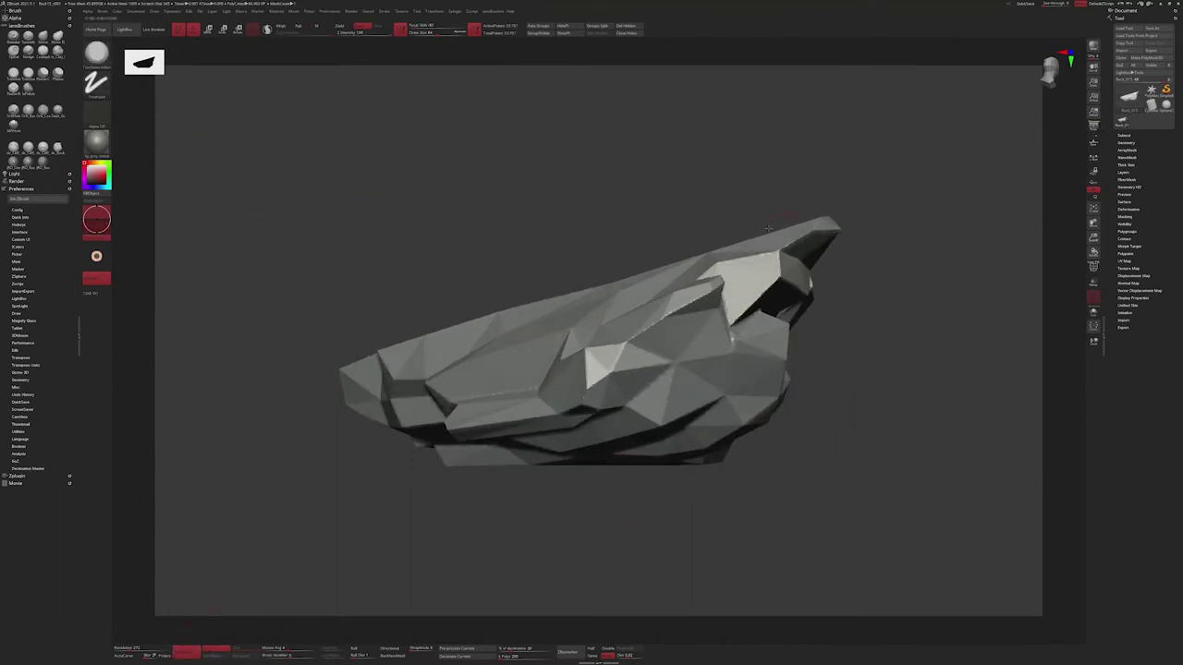
left_click_drag(702, 203, 735, 330)
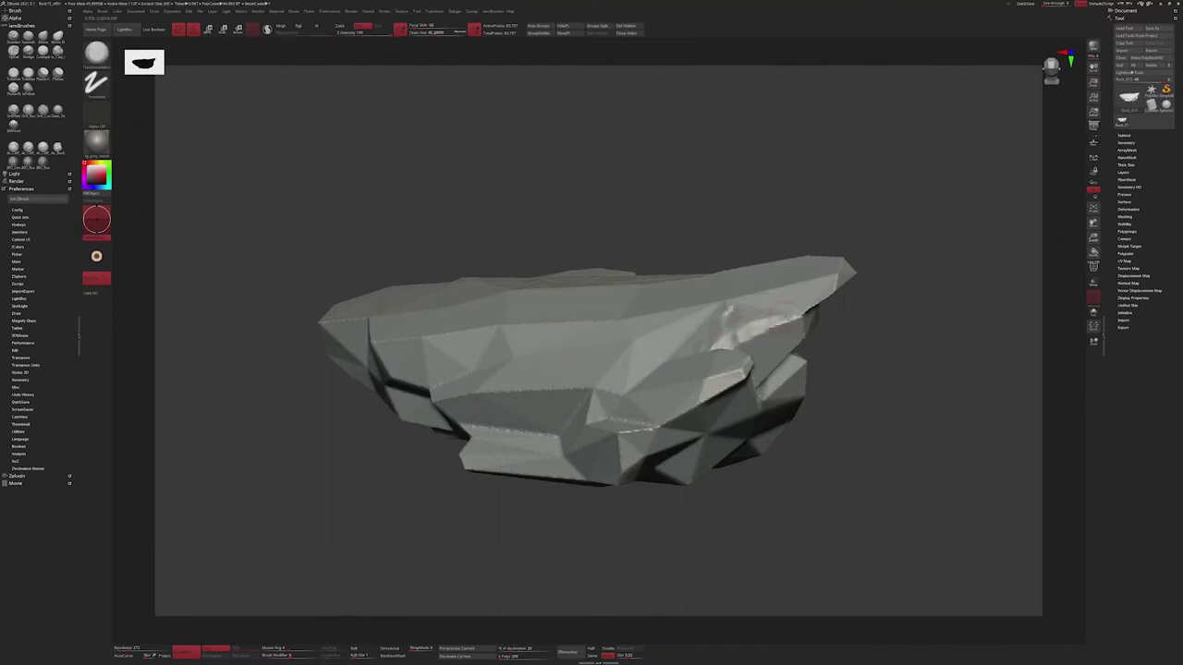
mouse_move(647, 213)
left_mouse_down()
mouse_move(810, 254)
mouse_move(799, 205)
mouse_move(758, 282)
left_mouse_up()
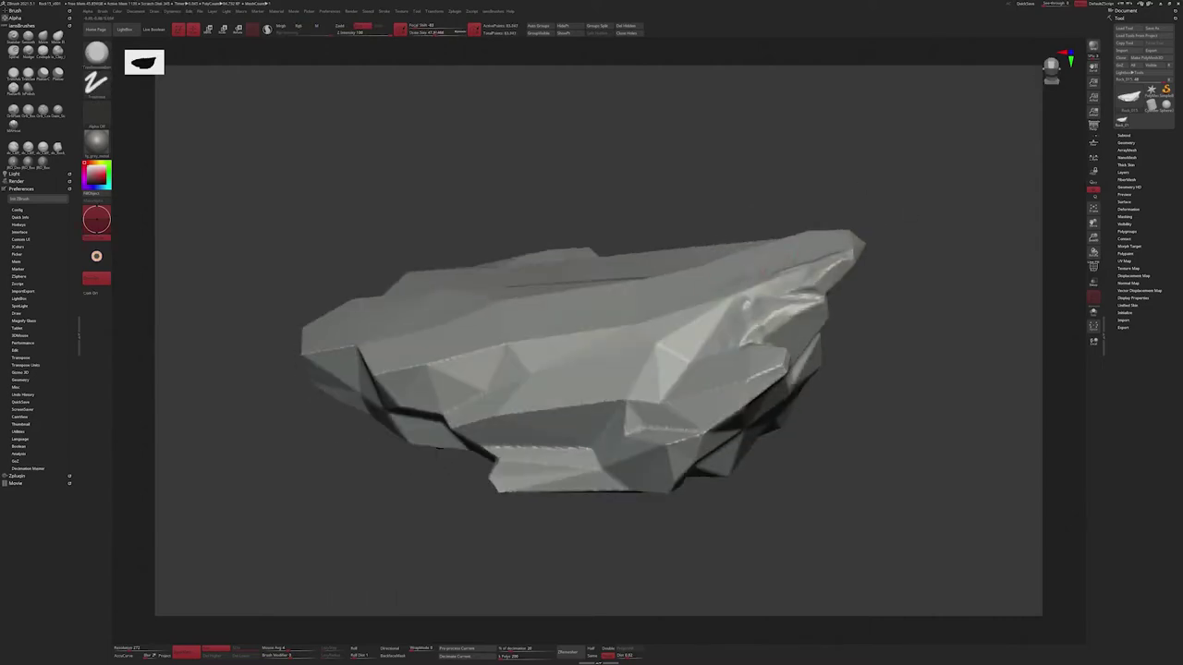
- Select the Clay Buildup brush and lay clay strokes on the rock's upper-right area
left_click(58, 50)
mouse_move(760, 260)
left_mouse_down()
mouse_move(782, 318)
mouse_move(822, 278)
left_mouse_up()
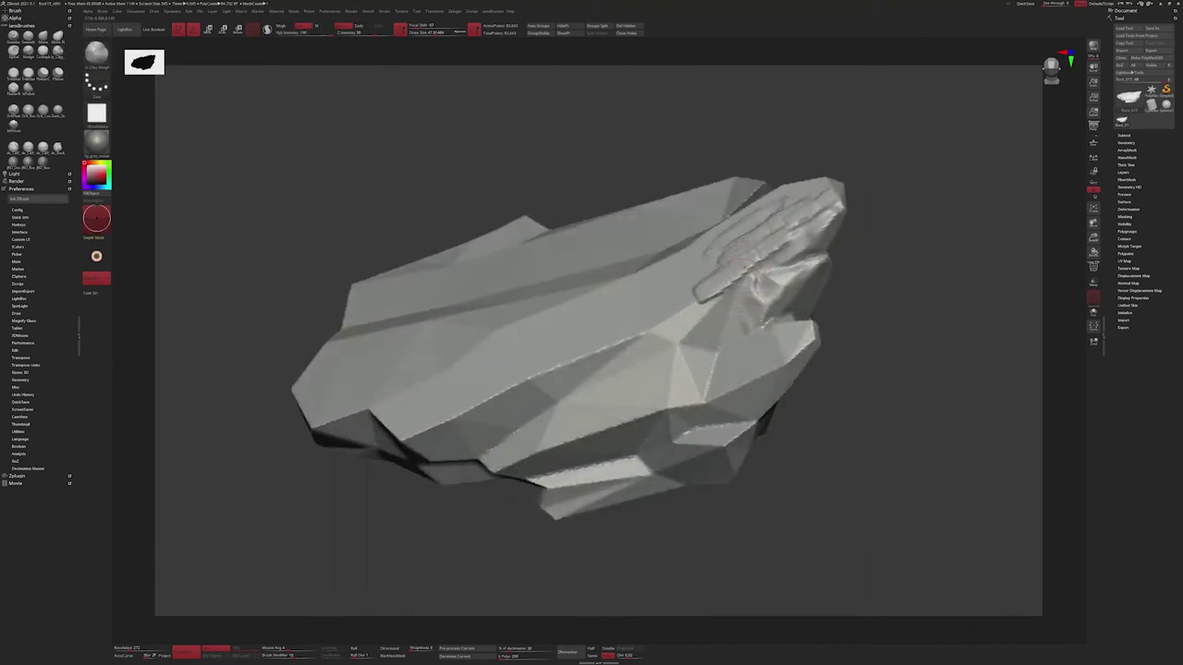
left_click_drag(740, 242, 673, 275)
- With a new brush and alpha, add strata along the top ridge and middle faces, smoothing the right side
left_click(43, 73)
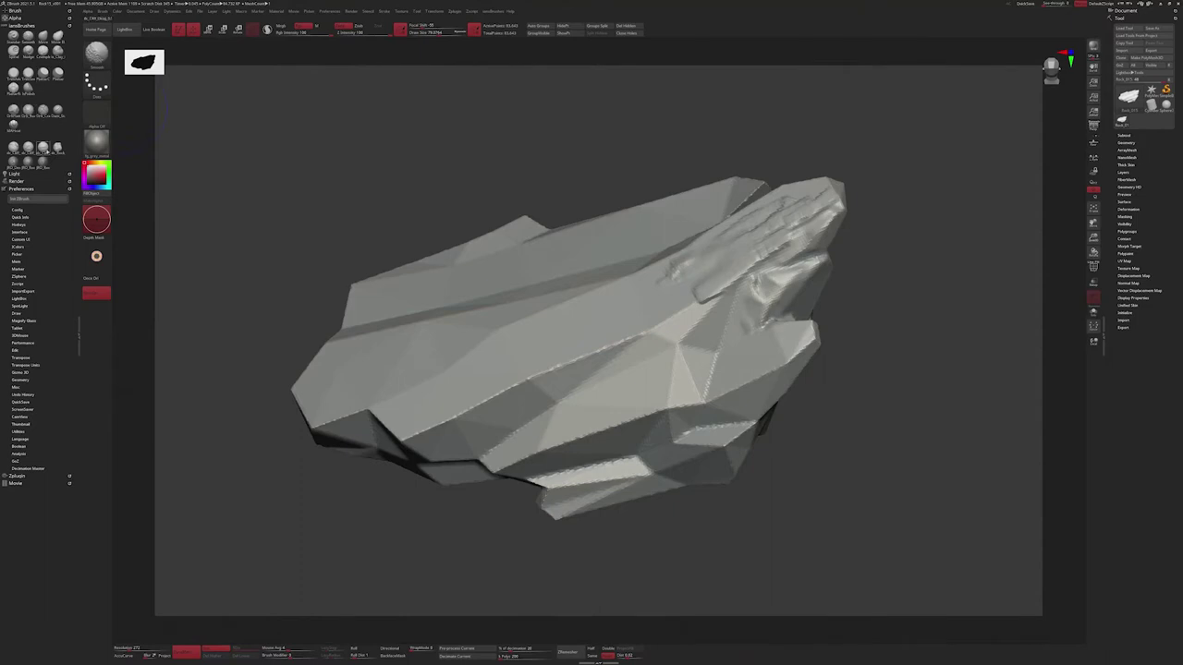
left_click(12, 110)
mouse_move(822, 198)
left_mouse_down()
mouse_move(700, 305)
mouse_move(555, 337)
mouse_move(416, 427)
left_mouse_up()
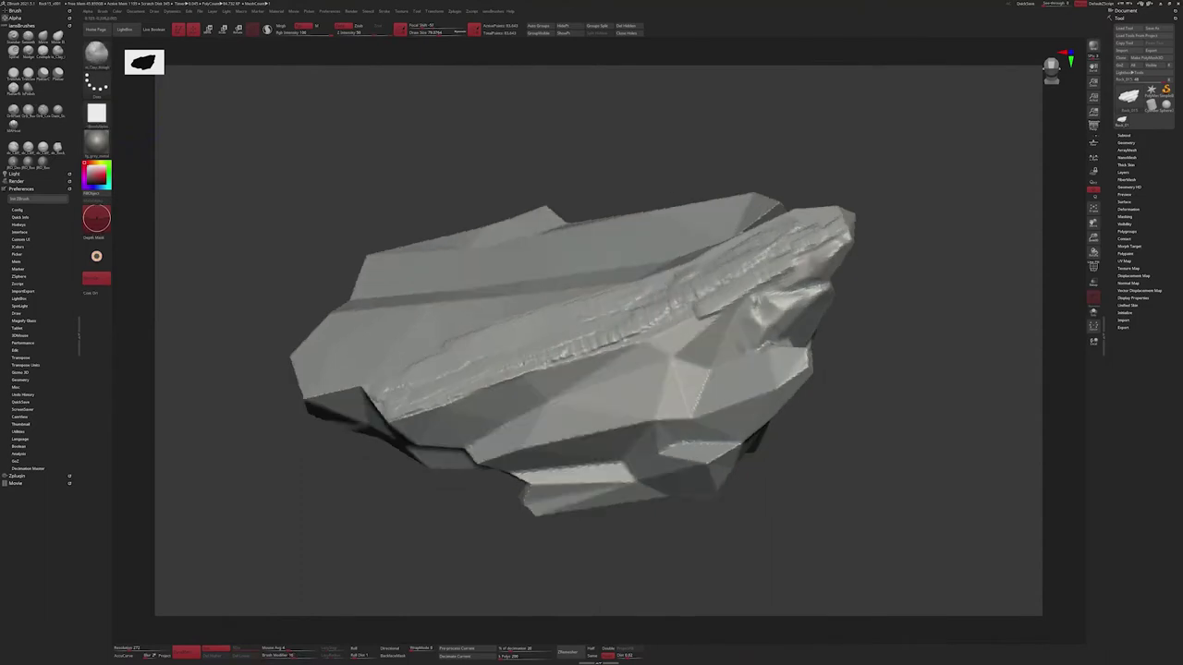
mouse_move(924, 517)
left_mouse_down()
mouse_move(924, 444)
mouse_move(924, 499)
left_mouse_up()
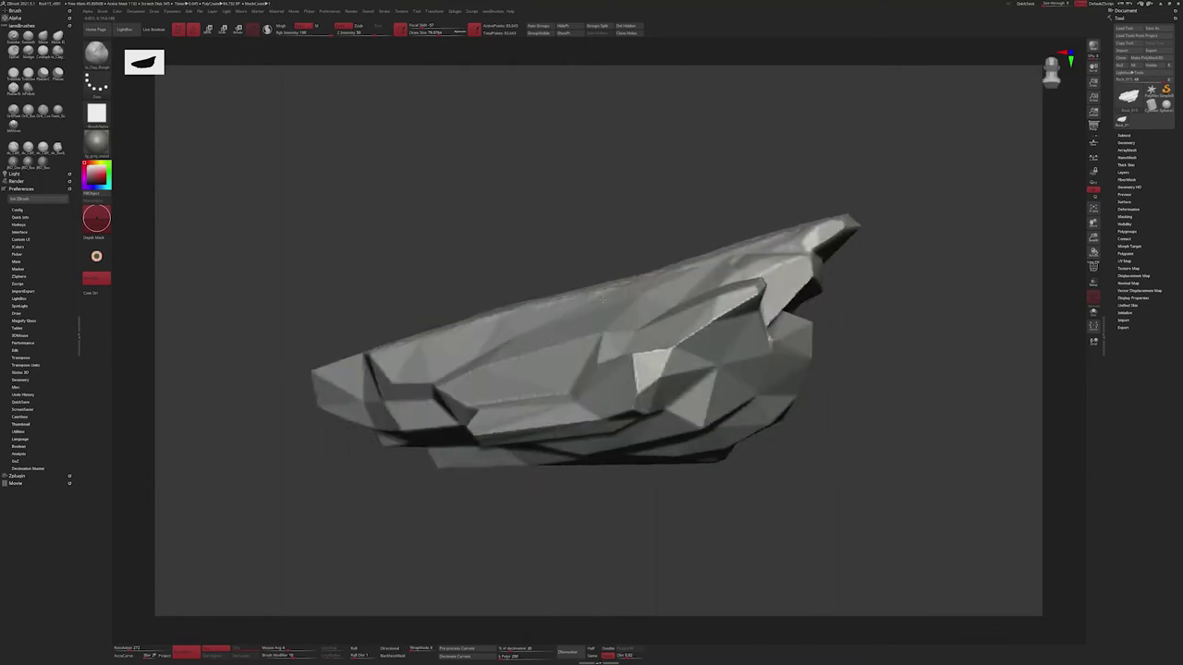
left_click_drag(527, 387, 726, 350)
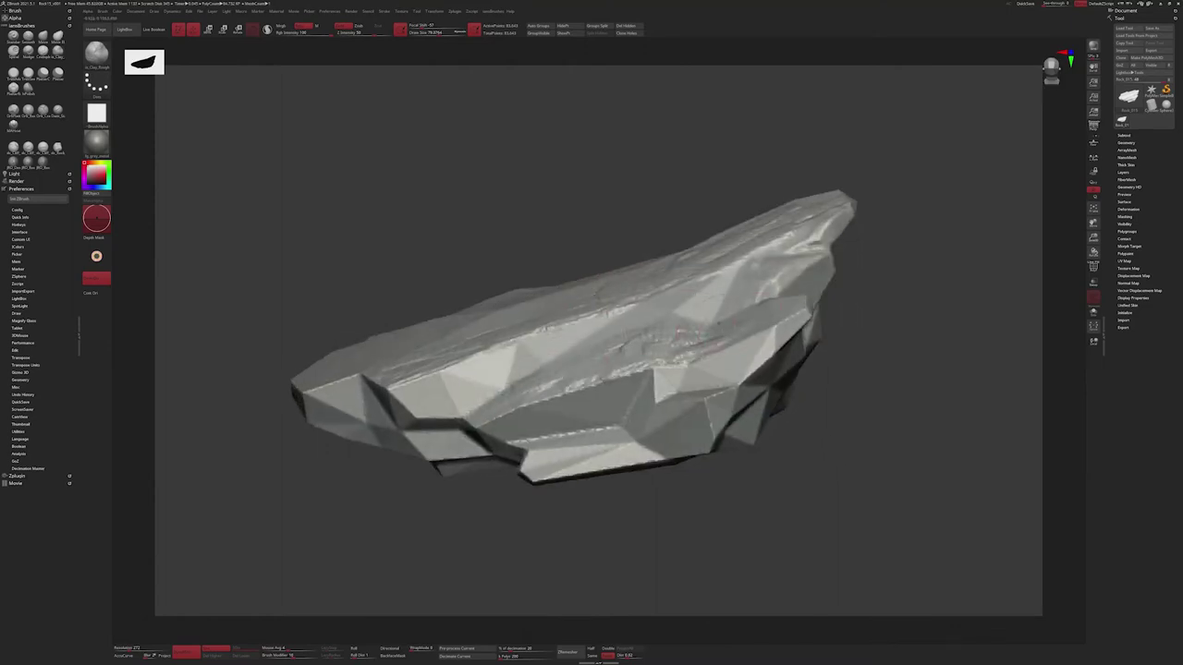
left_click_drag(616, 367, 675, 360, "shift")
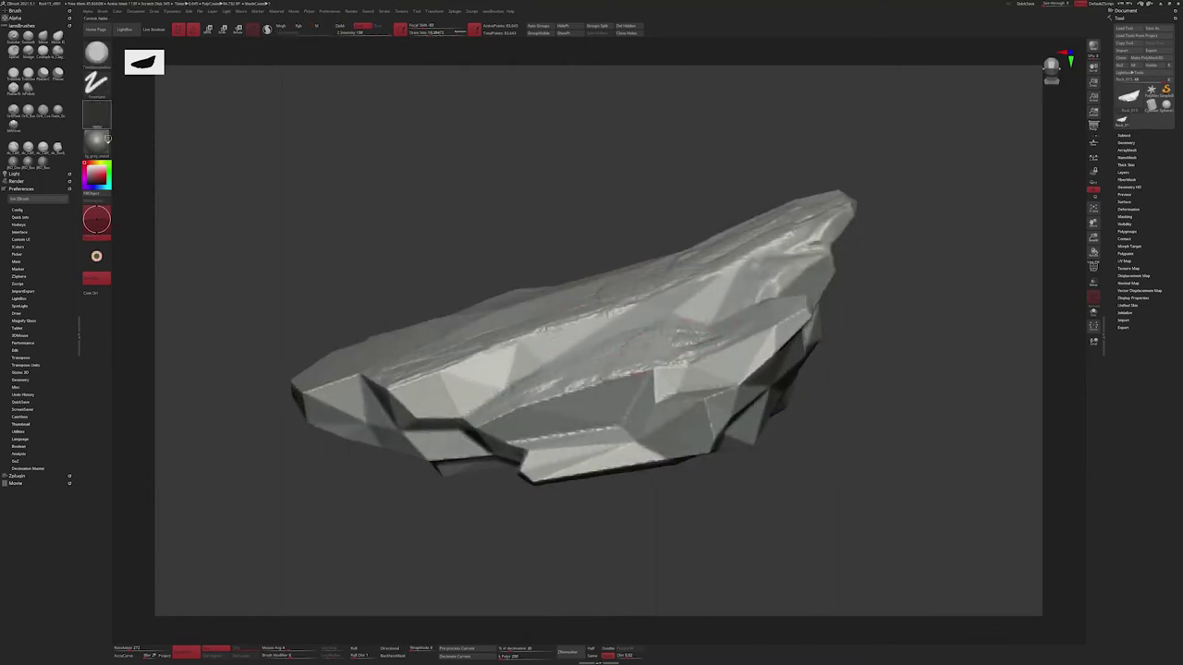
left_click(96, 113)
- Orbit over the rock's faceted top and front faces, smoothing the crease detail on the lit facet
left_click_drag(525, 407, 739, 319)
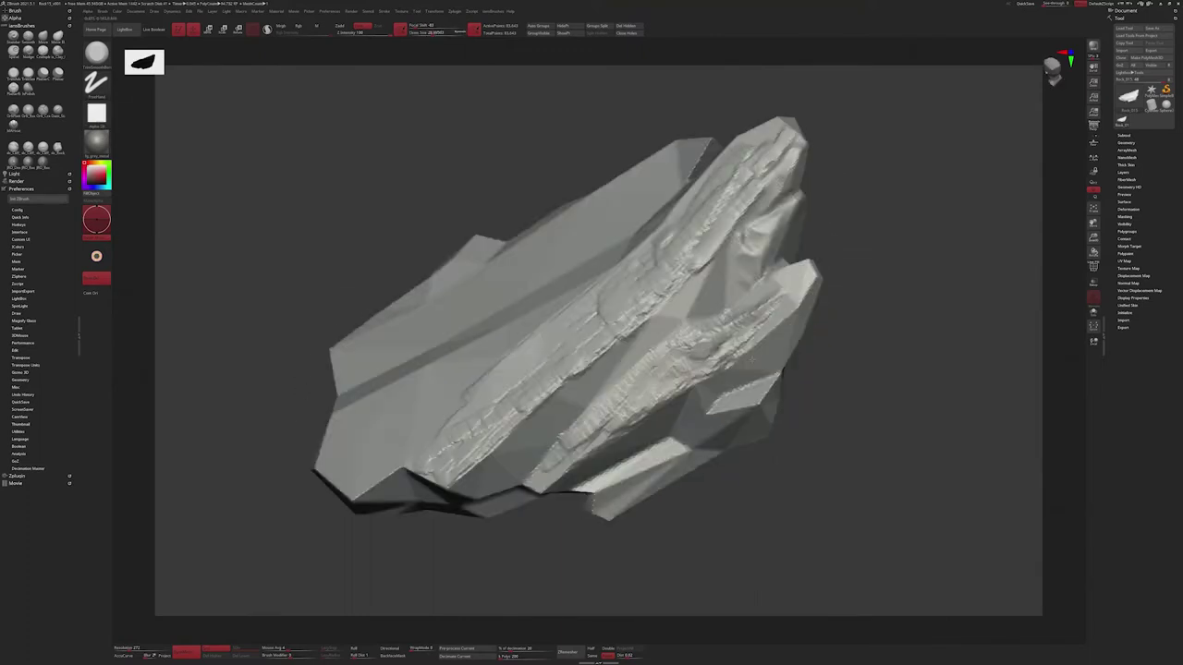
mouse_move(791, 281)
left_mouse_down()
mouse_move(669, 312)
mouse_move(702, 355)
mouse_move(674, 305)
left_mouse_up()
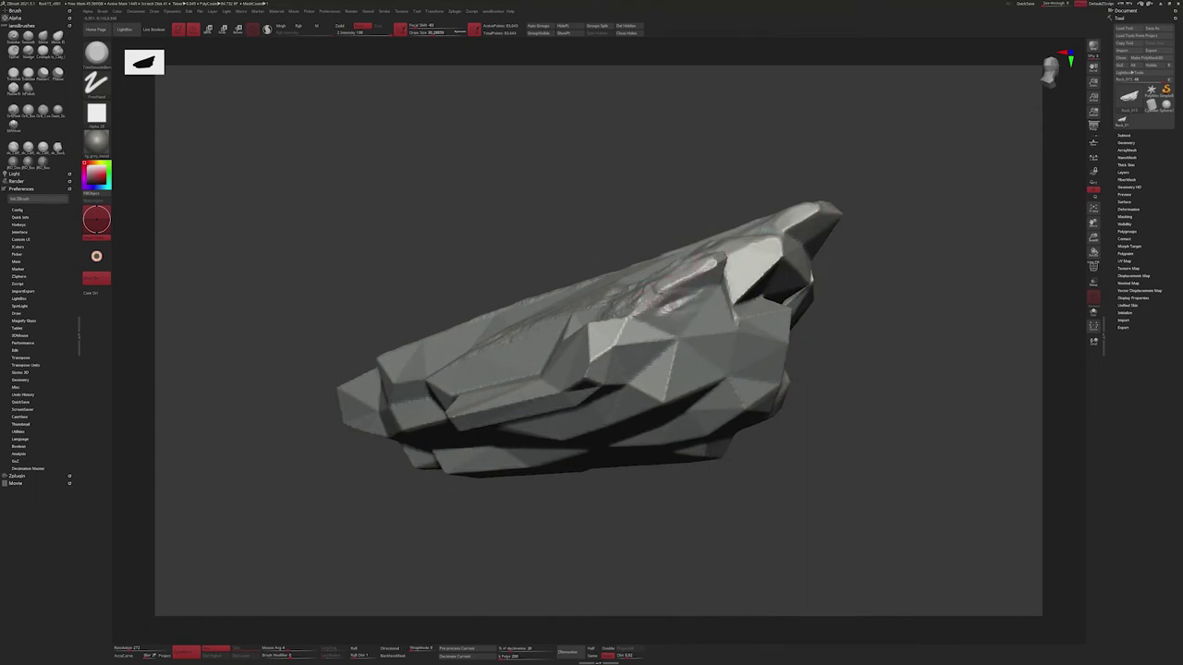
mouse_move(711, 268)
left_mouse_down()
mouse_move(666, 233)
mouse_move(658, 329)
mouse_move(610, 381)
left_mouse_up()
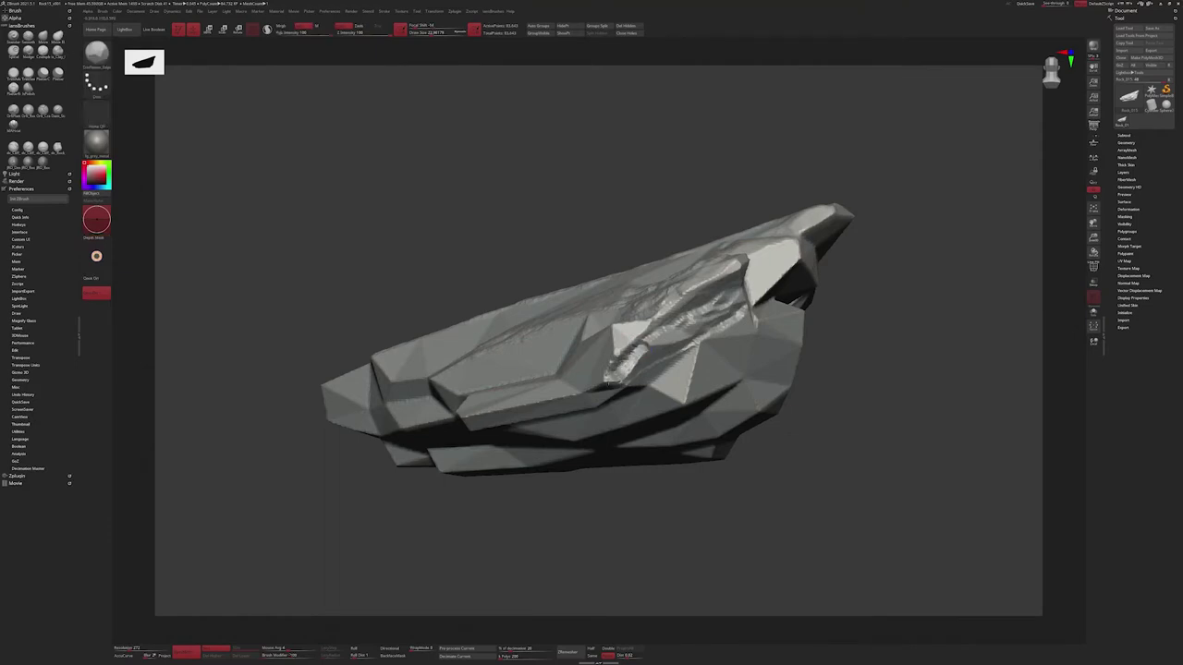
mouse_move(665, 320)
right_mouse_down()
mouse_move(702, 314)
mouse_move(557, 343)
right_mouse_up()
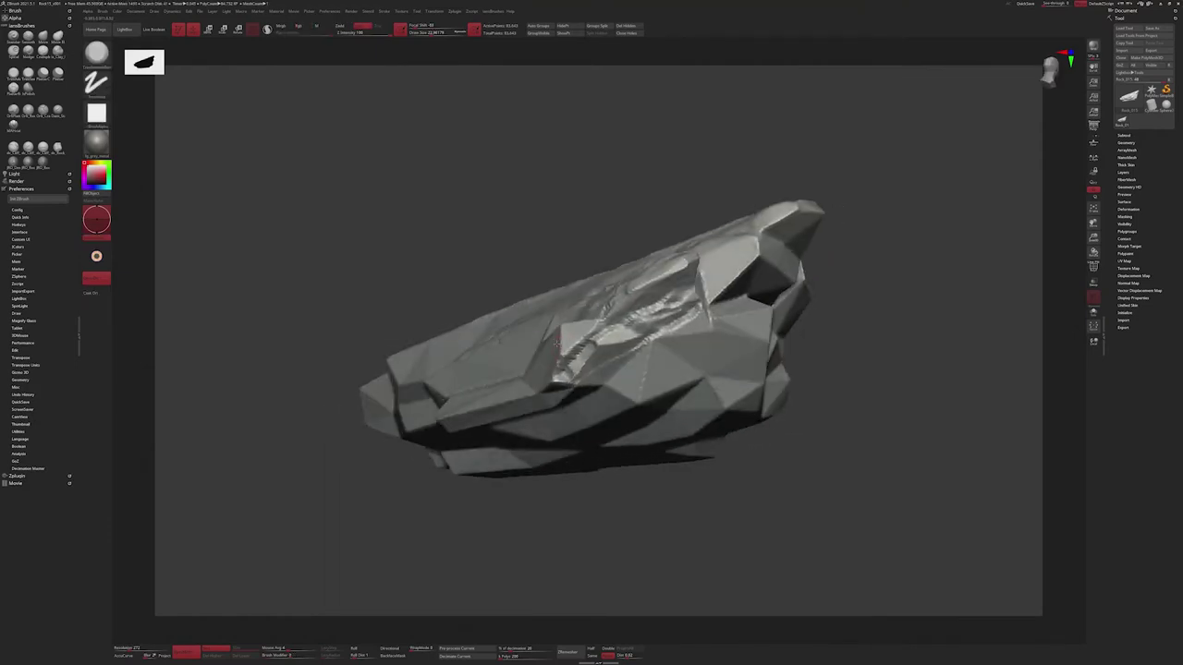
left_click_drag(580, 335, 569, 367, "shift")
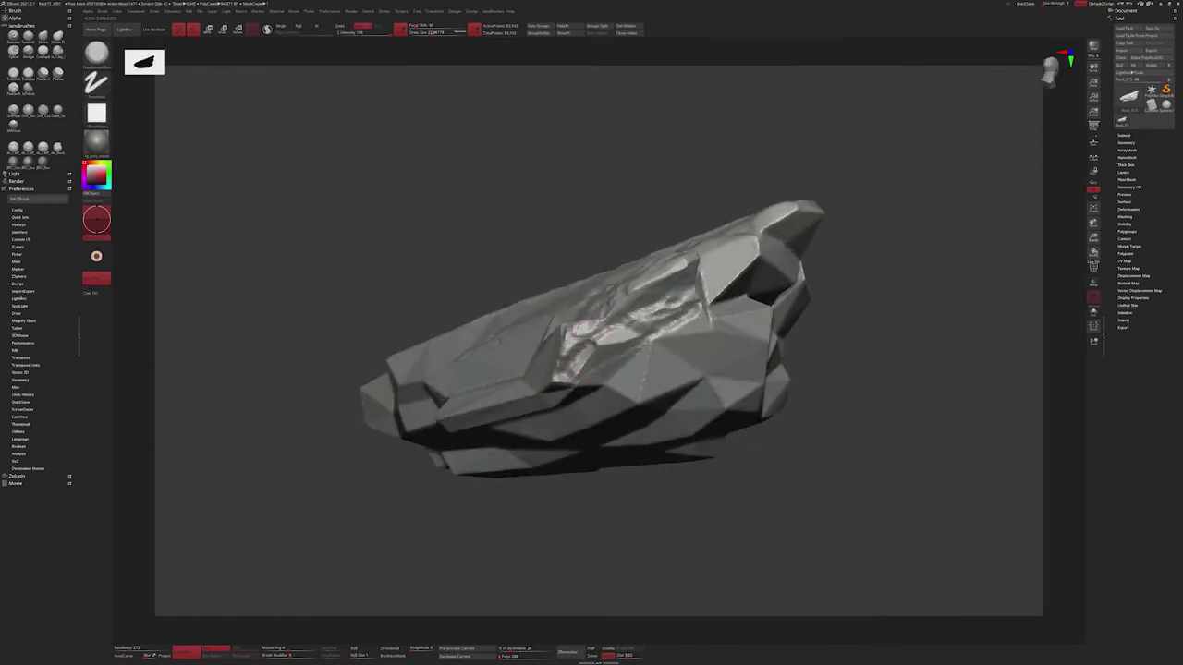
mouse_move(577, 328)
right_mouse_down()
mouse_move(685, 301)
mouse_move(726, 338)
right_mouse_up()
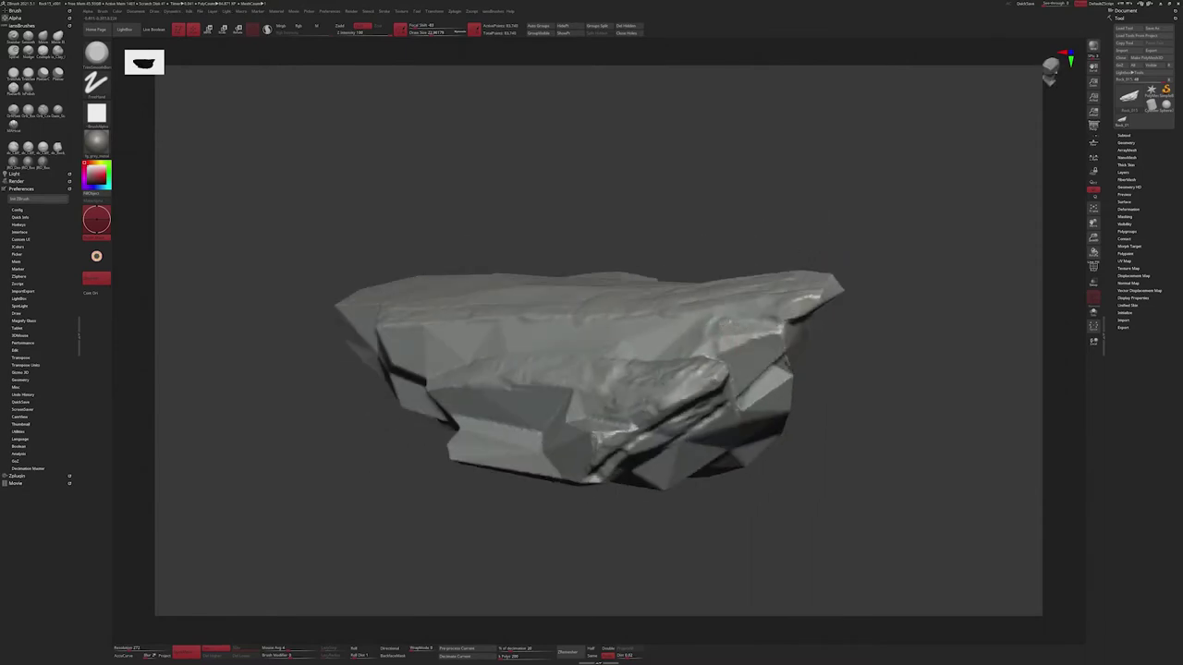
mouse_move(725, 338)
right_mouse_down()
mouse_move(702, 304)
mouse_move(573, 312)
mouse_move(707, 370)
mouse_move(658, 390)
mouse_move(648, 376)
right_mouse_up()
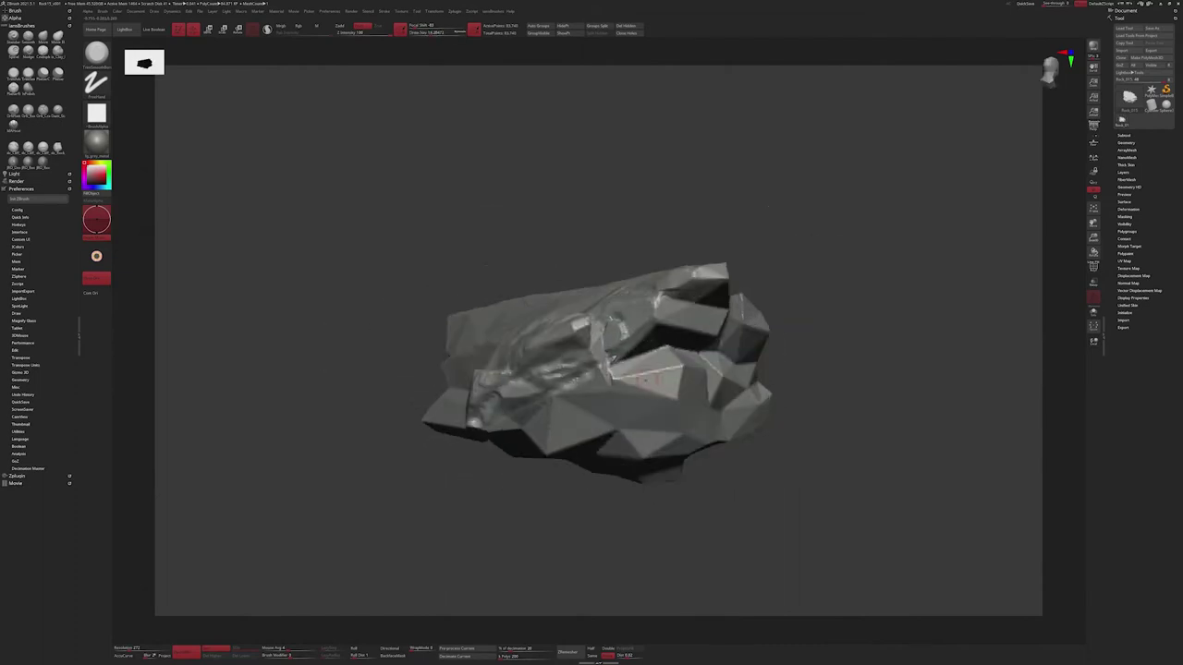
- With an enlarged brush, carve streaked strata into the lower front face, then reduce the brush size
mouse_move(617, 335)
right_mouse_down()
mouse_move(605, 331)
mouse_move(726, 316)
mouse_move(675, 274)
mouse_move(665, 305)
right_mouse_up()
key("bracketright")
mouse_move(744, 273)
right_mouse_down()
mouse_move(652, 347)
mouse_move(639, 373)
mouse_move(670, 372)
right_mouse_up()
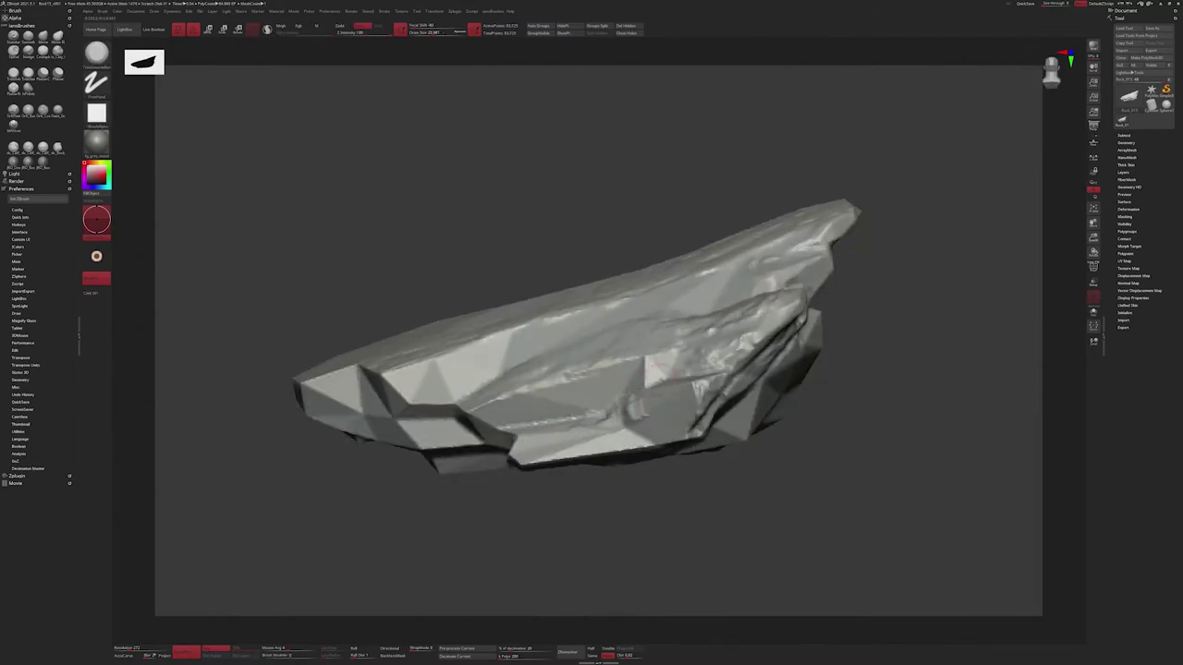
mouse_move(601, 440)
left_mouse_down()
mouse_move(651, 407)
mouse_move(596, 423)
mouse_move(651, 418)
left_mouse_up()
right_click_drag(647, 416, 592, 398)
key("bracketleft")
key("bracketleft")
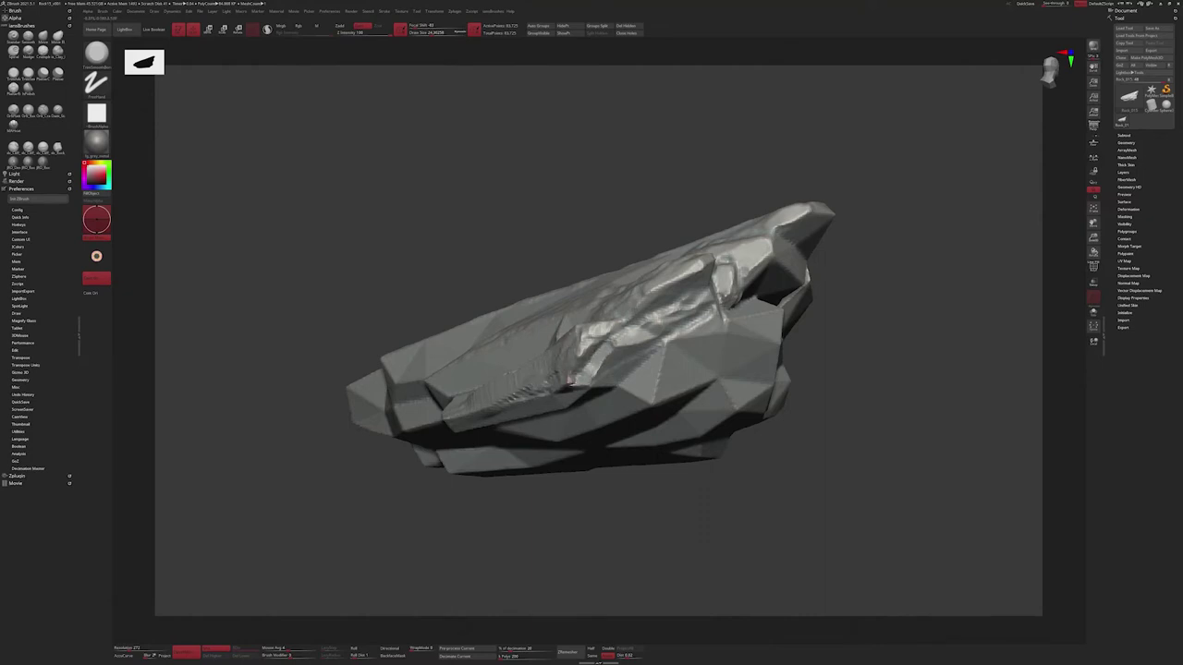
right_click_drag(569, 379, 553, 383)
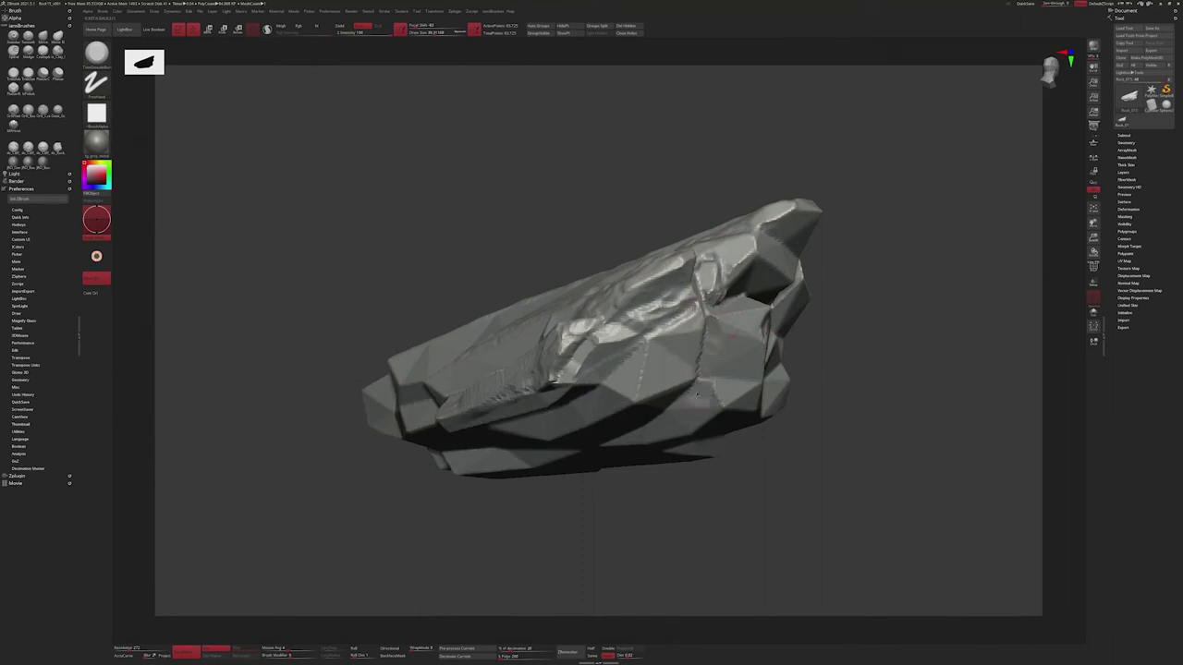
mouse_move(664, 400)
right_mouse_down()
mouse_move(609, 359)
mouse_move(647, 351)
right_mouse_up()
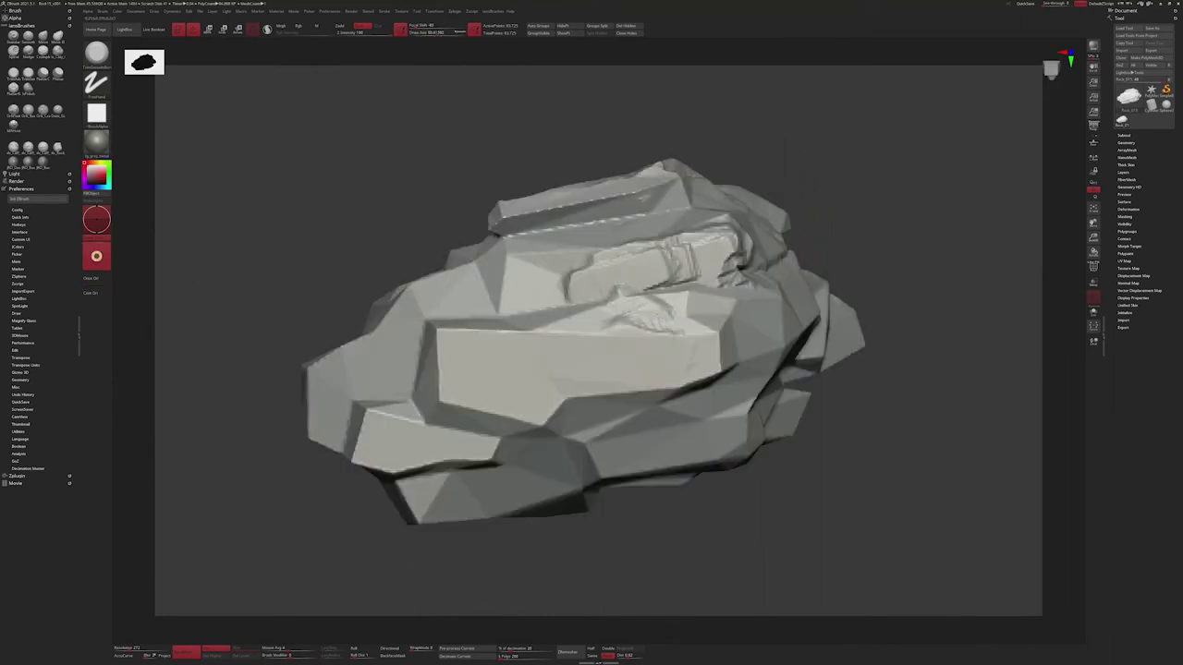
- Carve layered, chipped strokes across the rock's top, front face and lower front edge
left_click_drag(591, 261, 706, 278)
left_click_drag(499, 305, 583, 273)
left_click_drag(691, 338, 637, 350)
left_click_drag(527, 363, 721, 342)
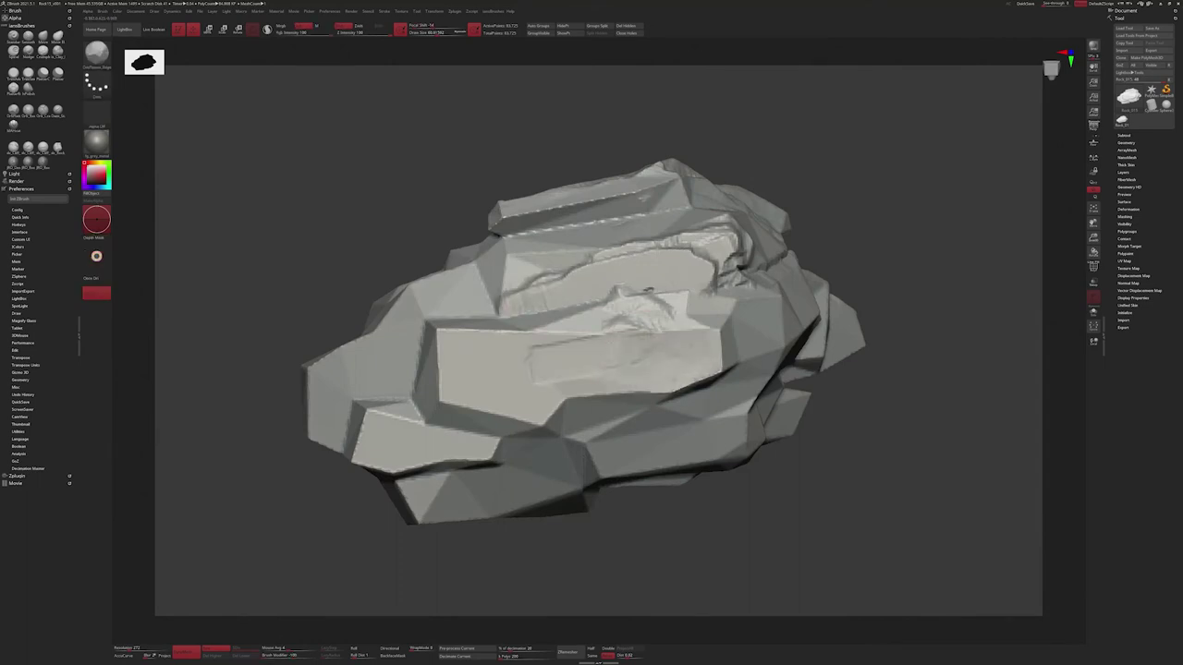
right_click_drag(647, 291, 645, 401)
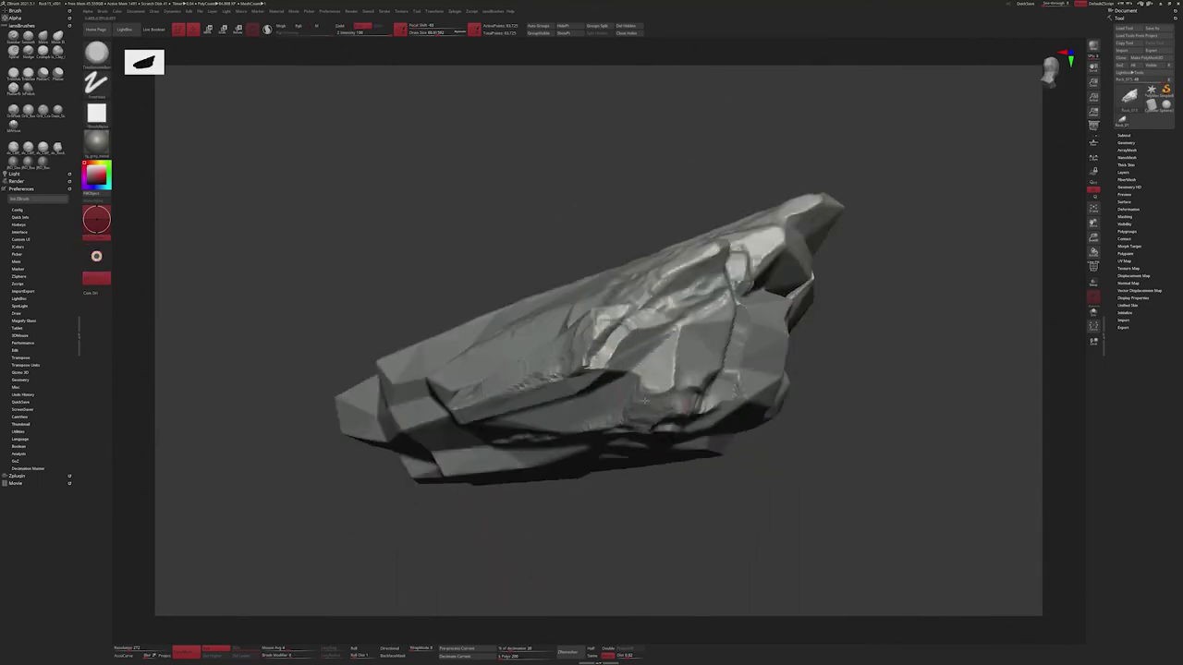
mouse_move(645, 399)
left_mouse_down()
mouse_move(466, 462)
mouse_move(557, 434)
left_mouse_up()
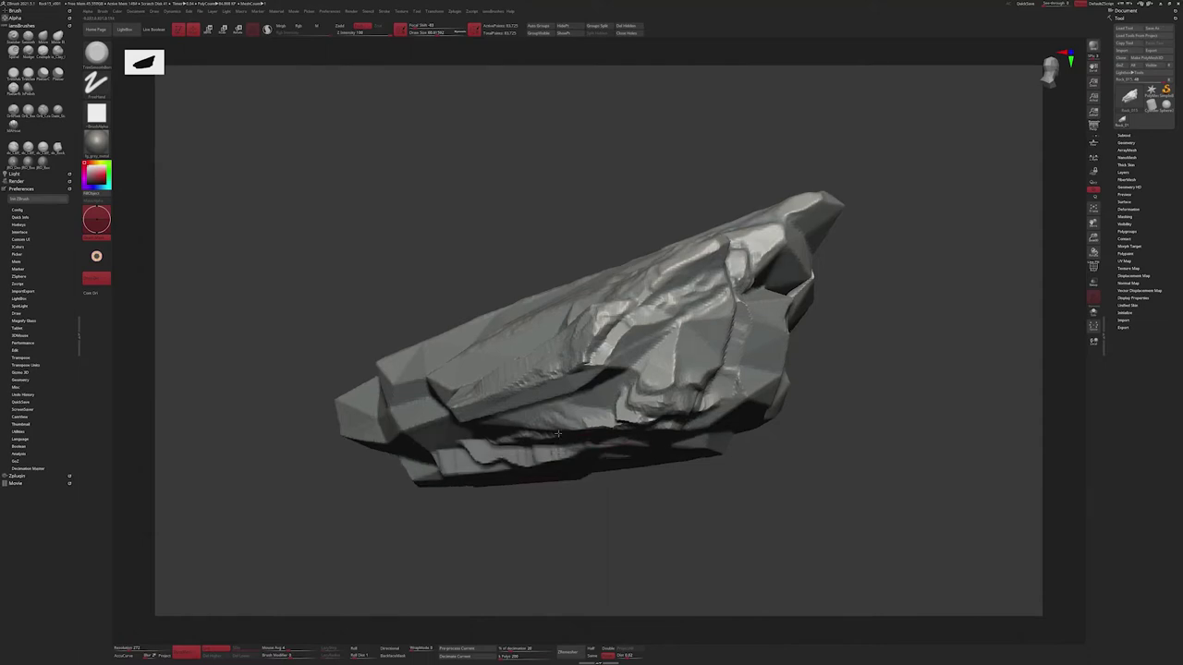
mouse_move(557, 433)
right_mouse_down()
mouse_move(554, 518)
mouse_move(573, 439)
right_mouse_up()
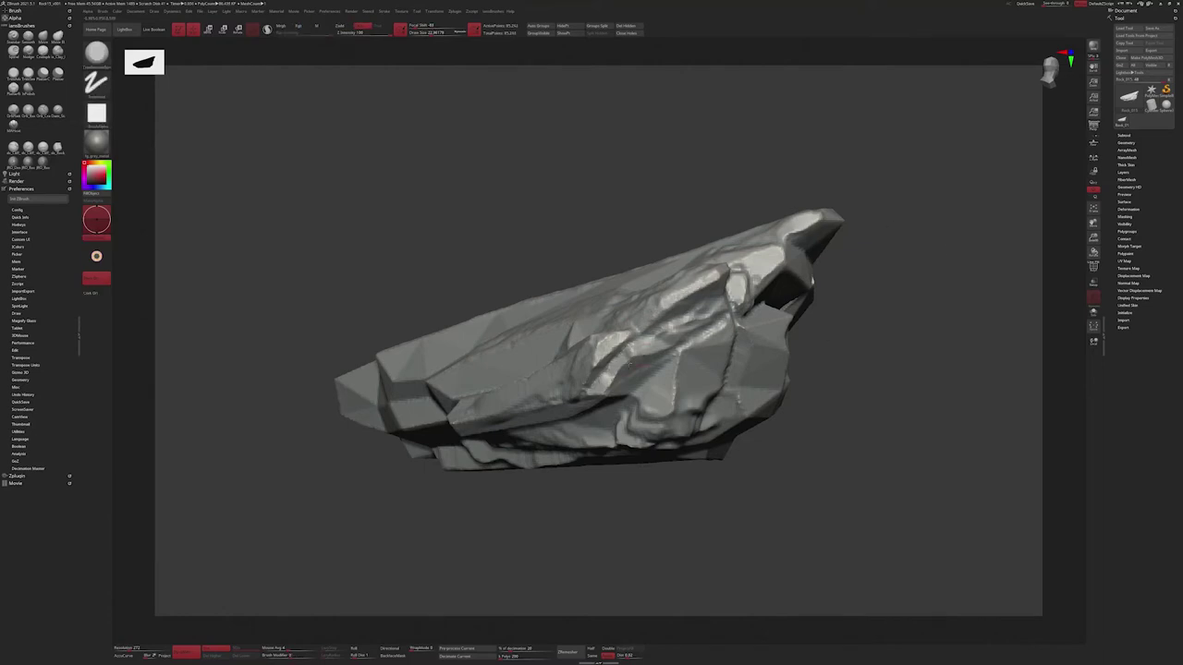
- Switch to masking and rotate the sculpted rock to inspect it from frontal and side views
mouse_move(730, 314)
right_mouse_down()
mouse_move(766, 317)
mouse_move(744, 293)
mouse_move(766, 278)
mouse_move(652, 319)
right_mouse_up()
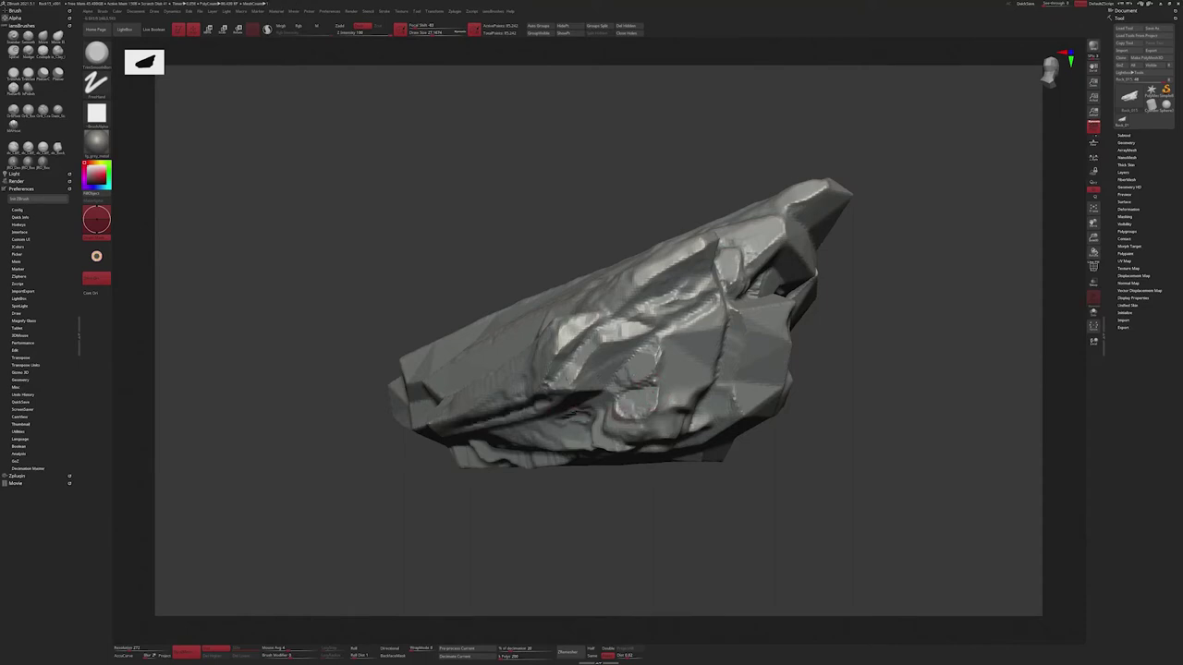
key("ctrl")
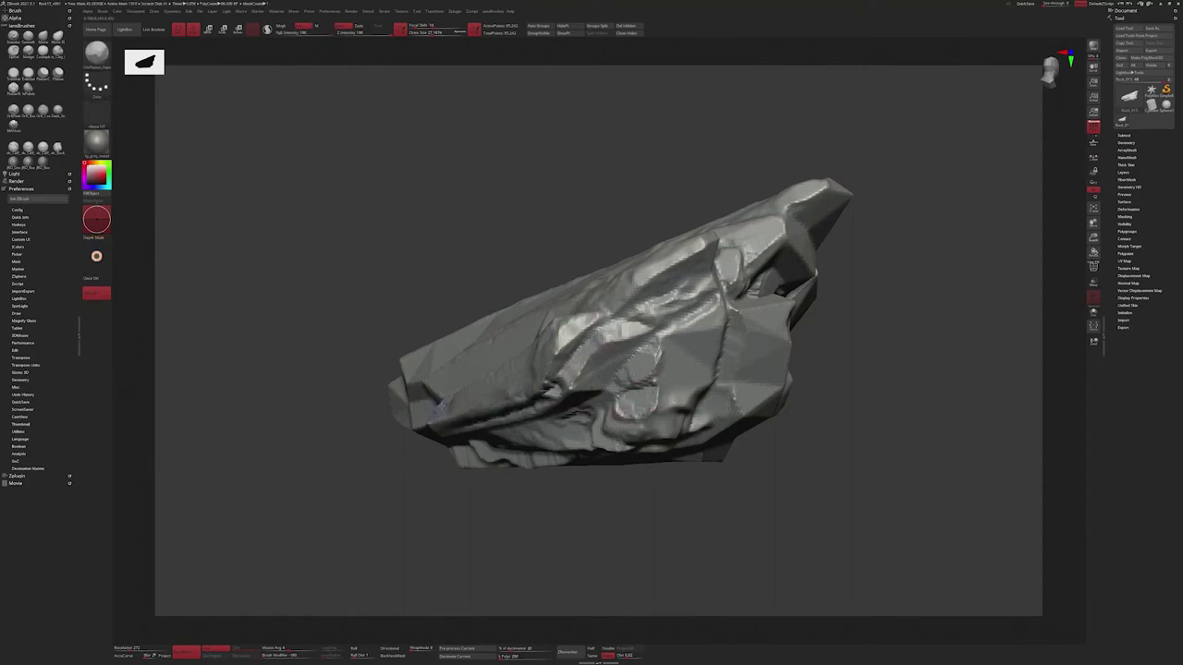
mouse_move(832, 305)
left_mouse_down()
mouse_move(767, 249)
mouse_move(731, 251)
mouse_move(749, 245)
left_mouse_up()
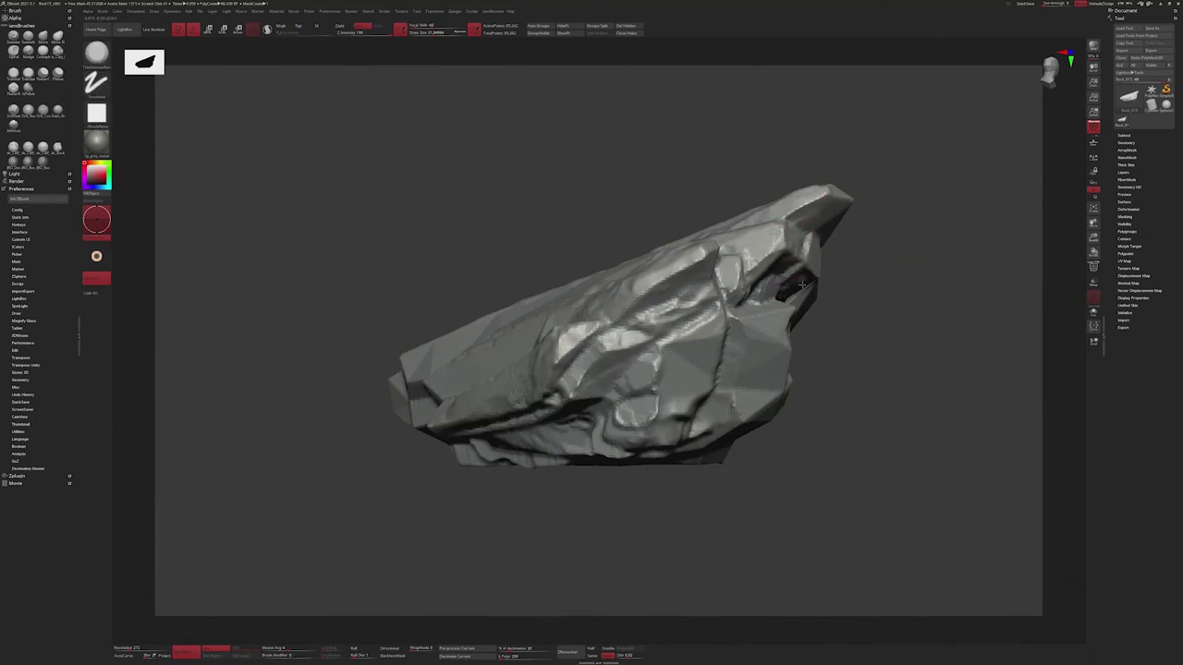
left_click_drag(791, 276, 636, 209)
right_click_drag(664, 260, 601, 266)
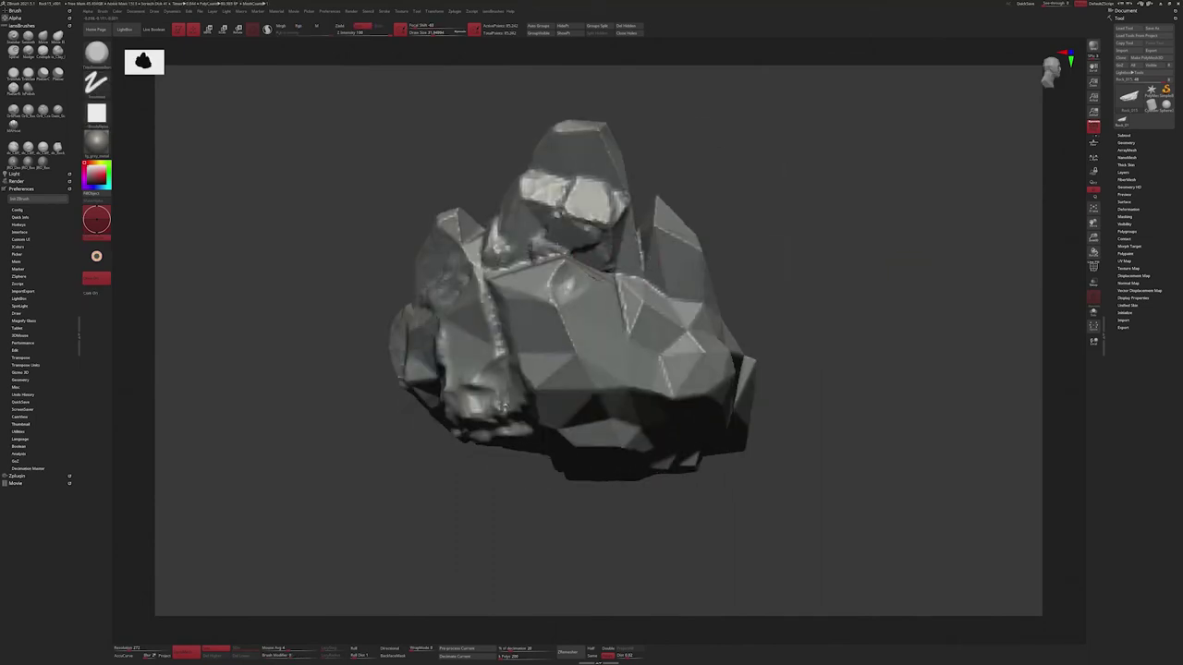
mouse_move(814, 277)
left_mouse_down()
mouse_move(890, 249)
mouse_move(663, 379)
left_mouse_up()
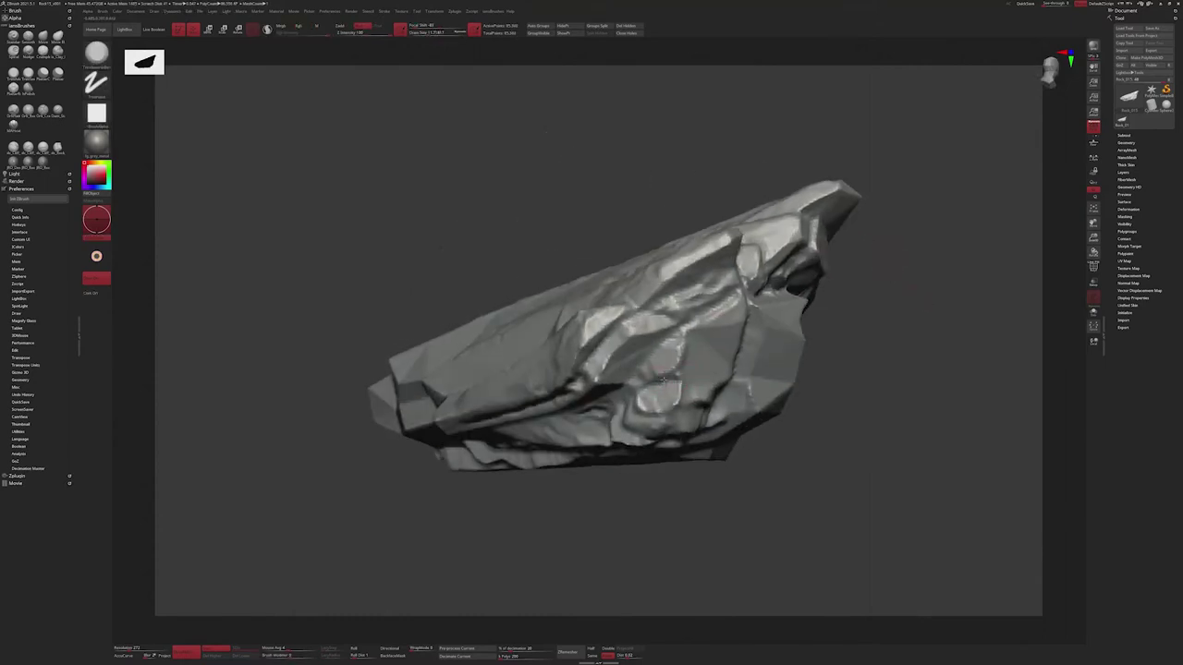
- Expand the Subtool list and Geometry settings in the Tool palette while rotating the rock
left_click(1126, 143)
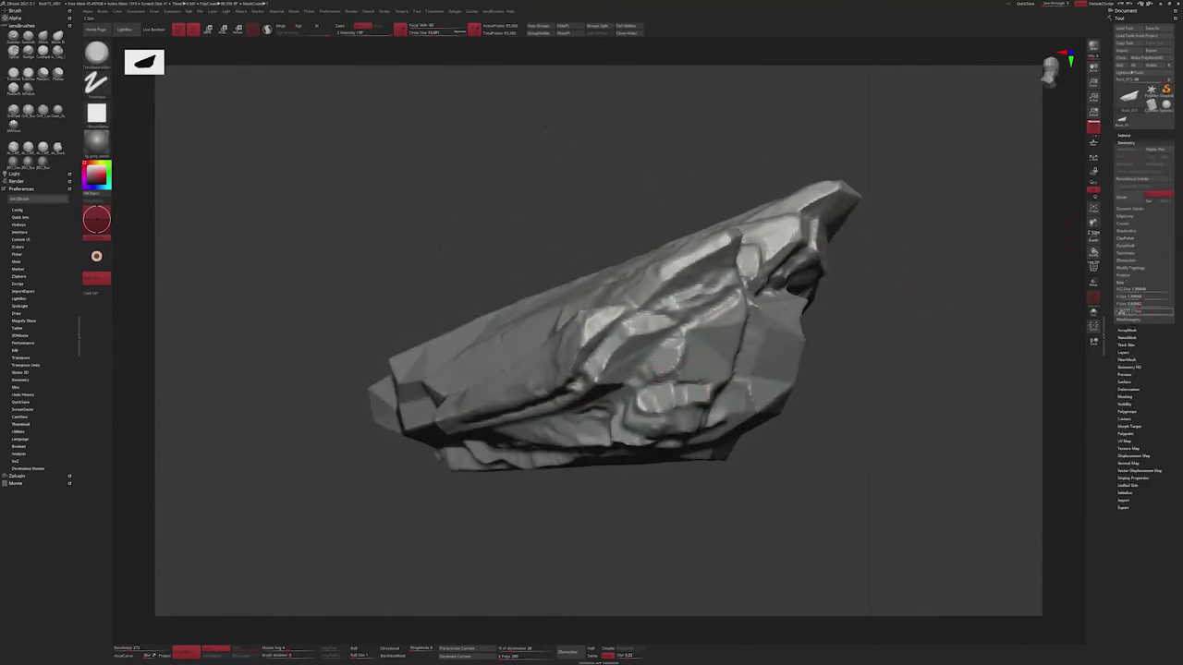
left_click(1126, 142)
mouse_move(704, 306)
left_mouse_down()
mouse_move(684, 319)
mouse_move(779, 342)
left_mouse_up()
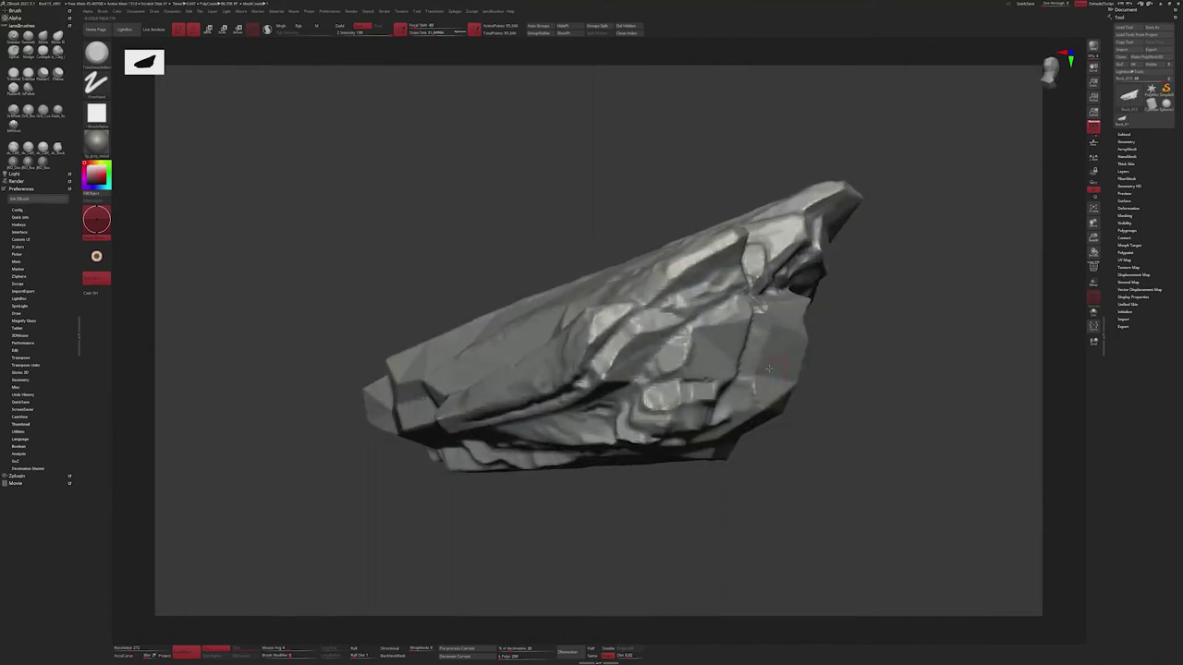
left_click_drag(771, 393, 832, 399)
left_click(1124, 135)
left_click(1135, 358)
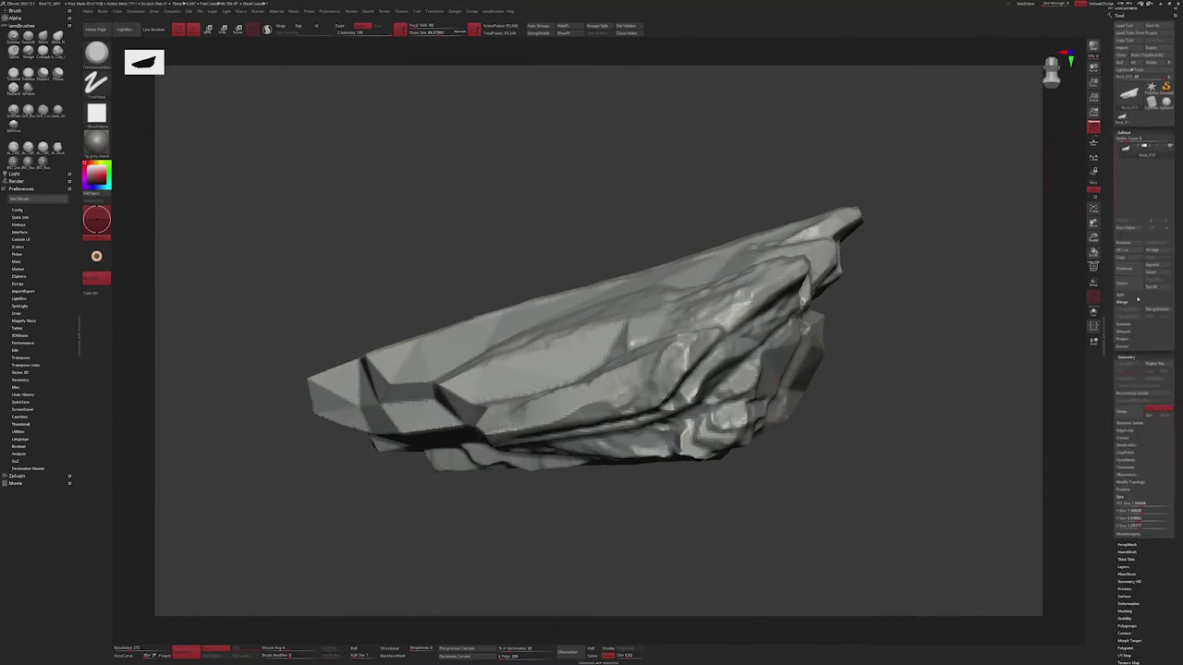
- Append a terrain plane subtool and move it down beneath the rock
left_click(1155, 265)
left_click(1155, 265)
left_click(1122, 302)
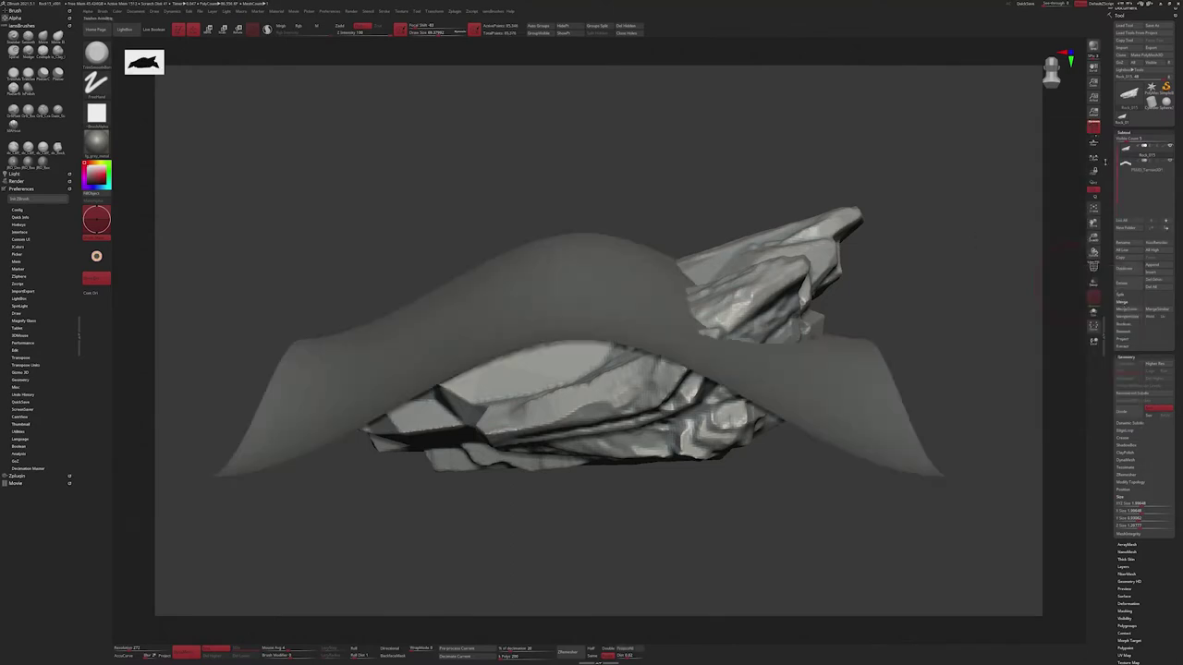
key("w")
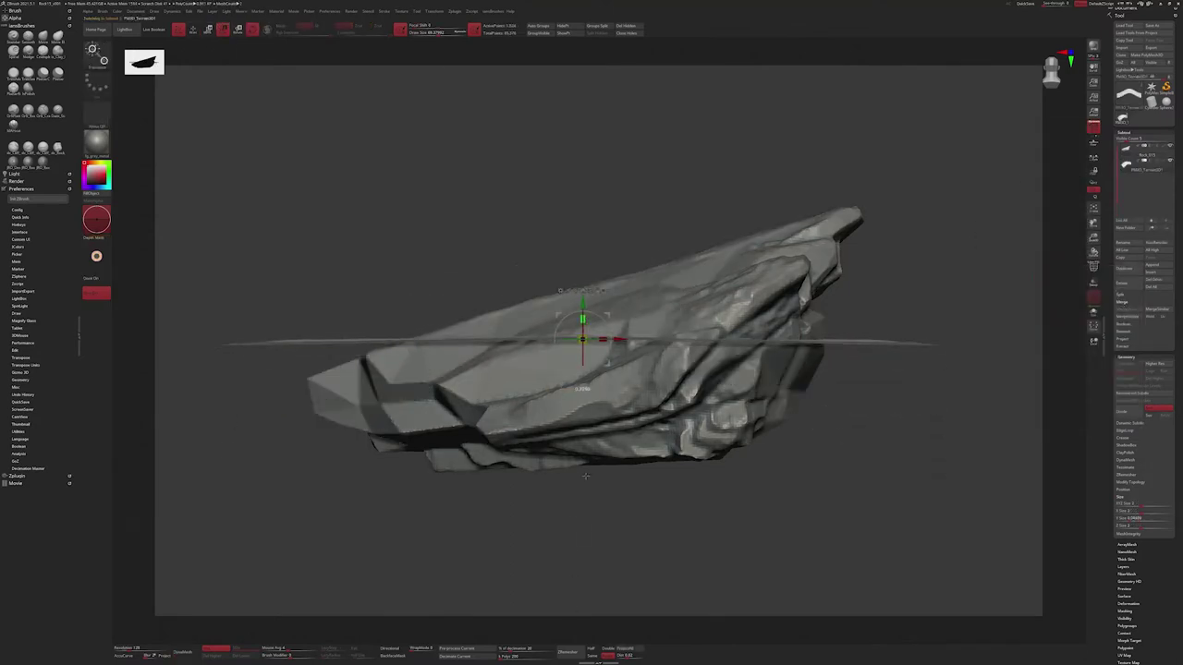
left_click_drag(582, 316, 582, 442)
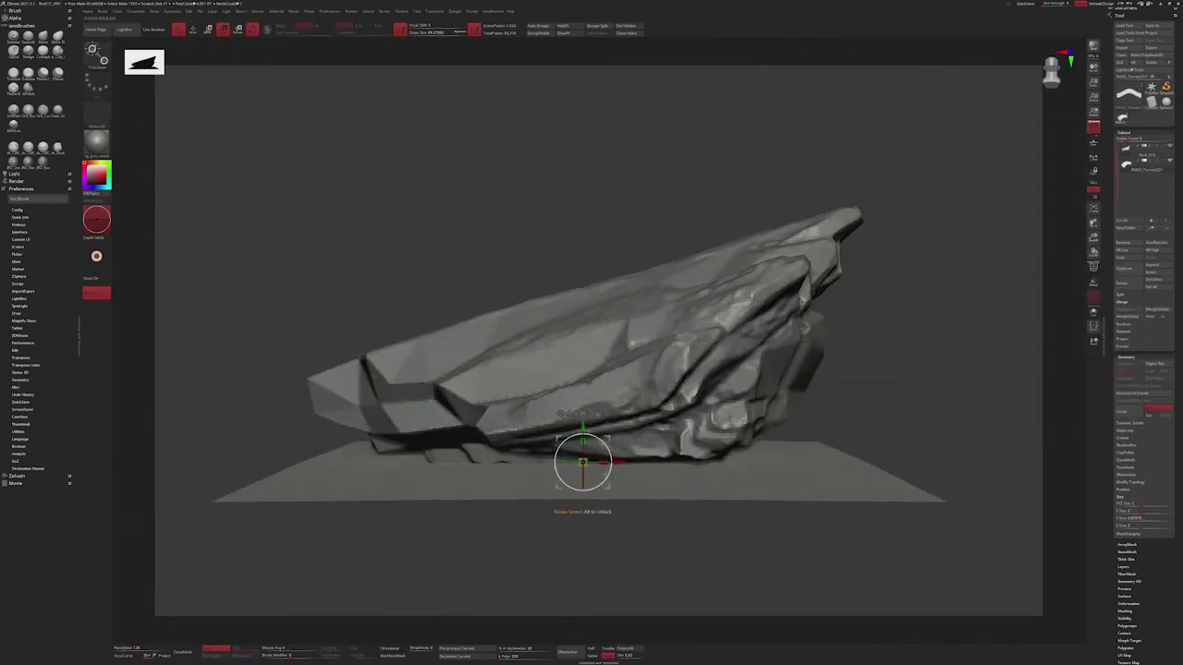
mouse_move(235, 101)
left_mouse_down()
mouse_move(213, 87)
mouse_move(584, 510)
mouse_move(592, 592)
left_mouse_up()
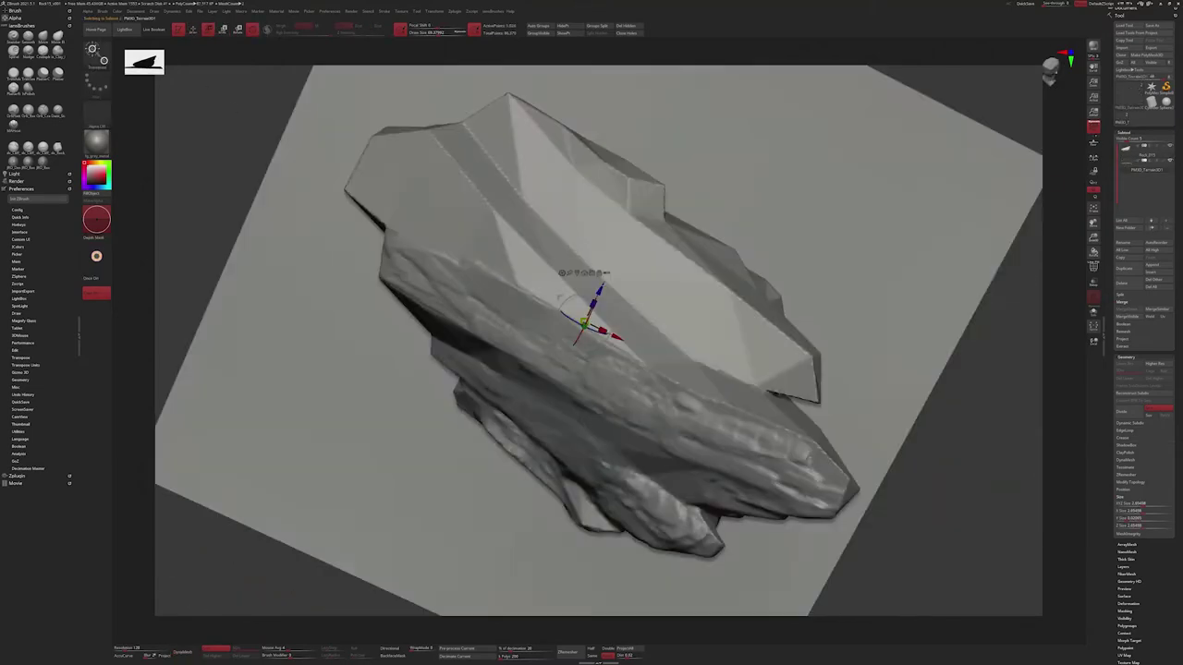
- Scale the ground plane down into a smaller square and orbit to a low side view
key("e")
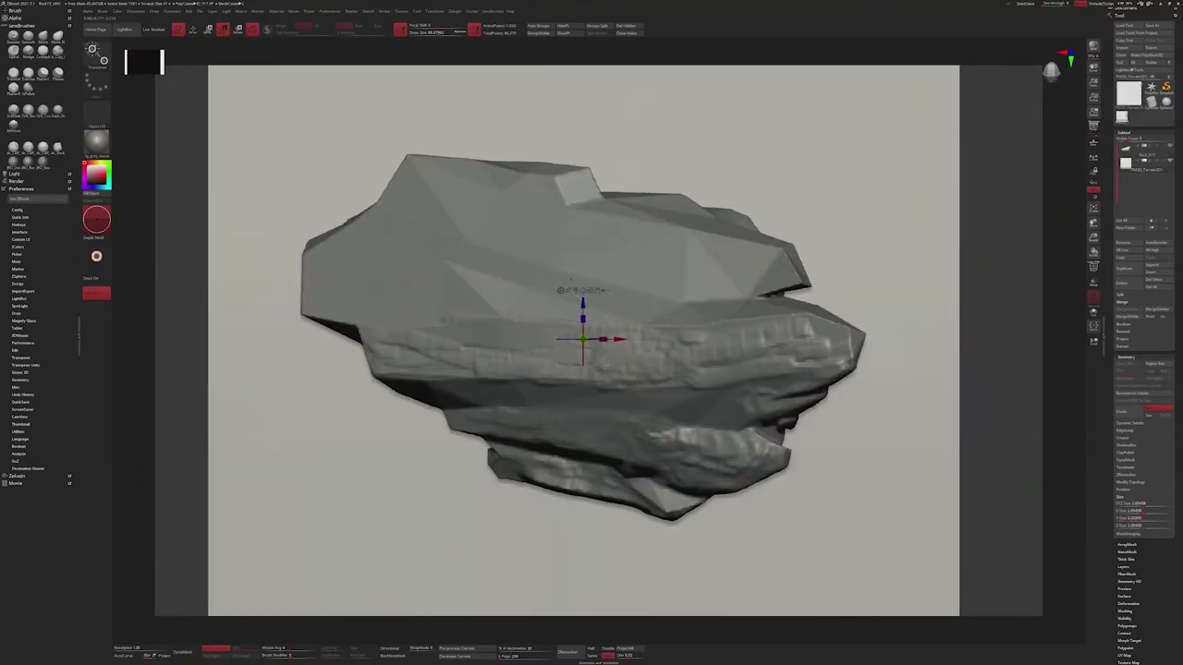
left_click_drag(579, 345, 509, 408)
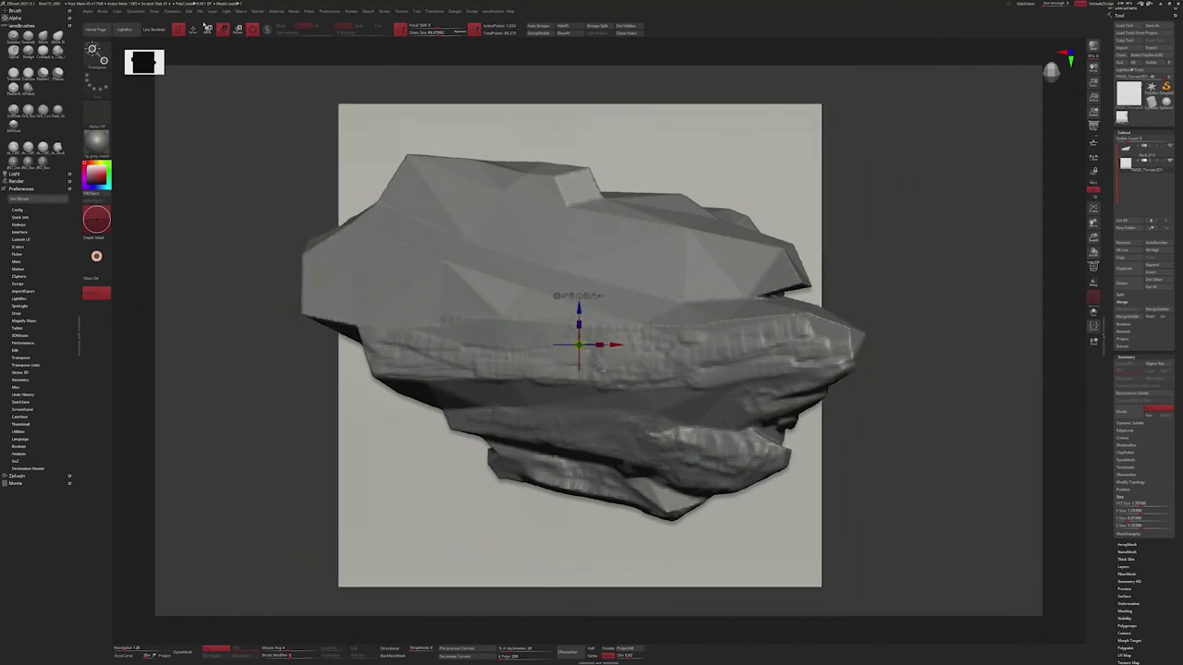
key("q")
mouse_move(237, 225)
left_mouse_down()
mouse_move(299, 193)
mouse_move(632, 442)
mouse_move(579, 447)
left_mouse_up()
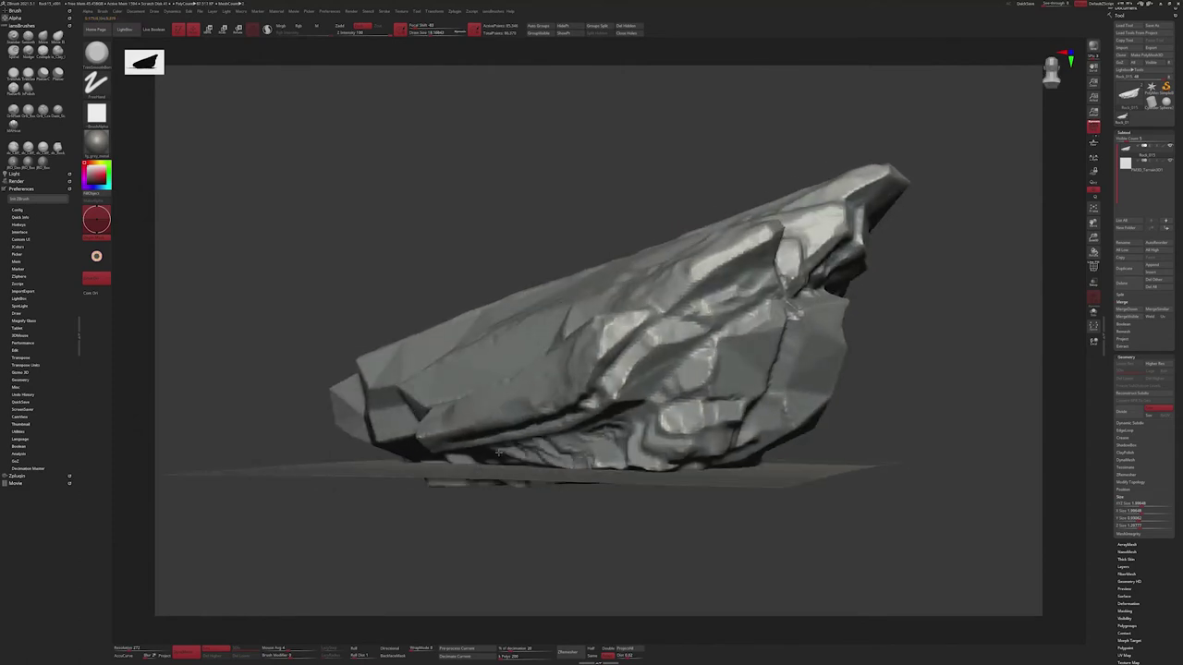
- Carve chips into the rock's right side, raising Resolution from 272 to 500
left_click_drag(566, 425, 776, 277)
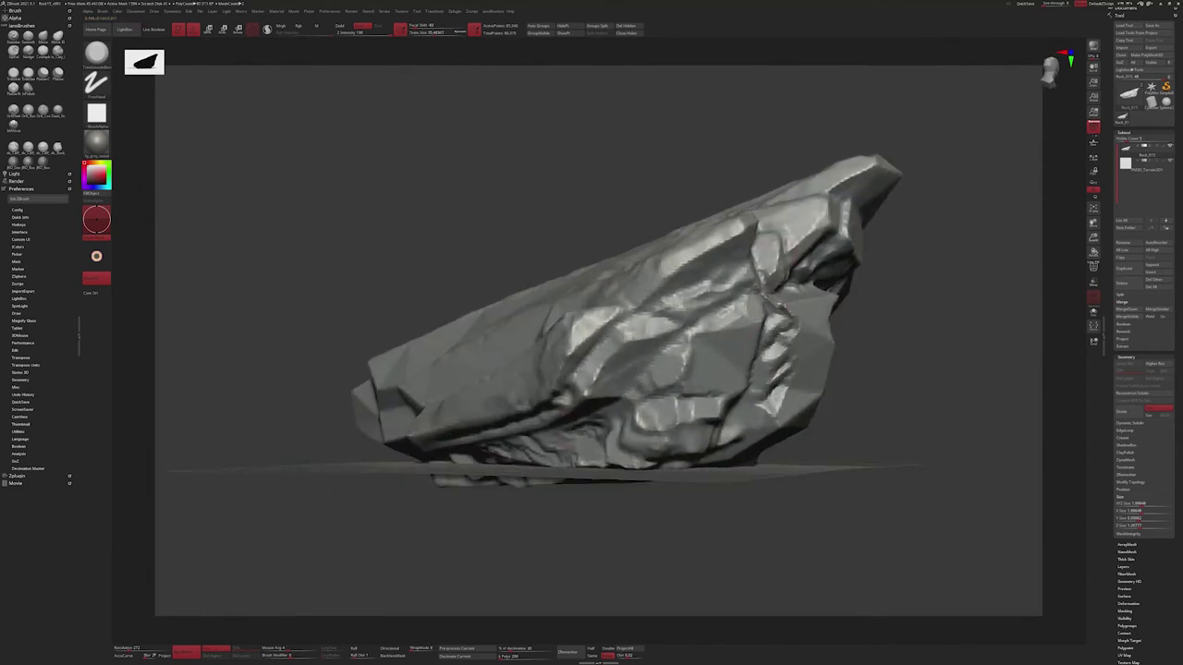
mouse_move(778, 430)
left_mouse_down()
mouse_move(785, 383)
mouse_move(766, 418)
left_mouse_up()
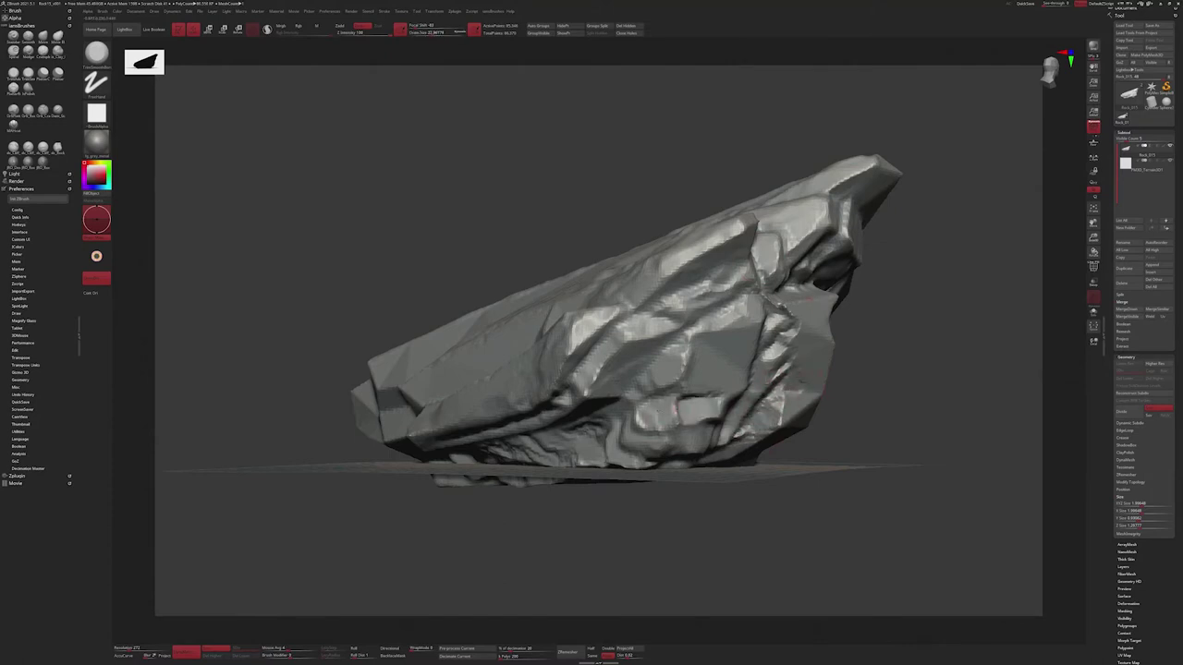
left_click_drag(807, 301, 862, 247)
left_click_drag(129, 648, 159, 648)
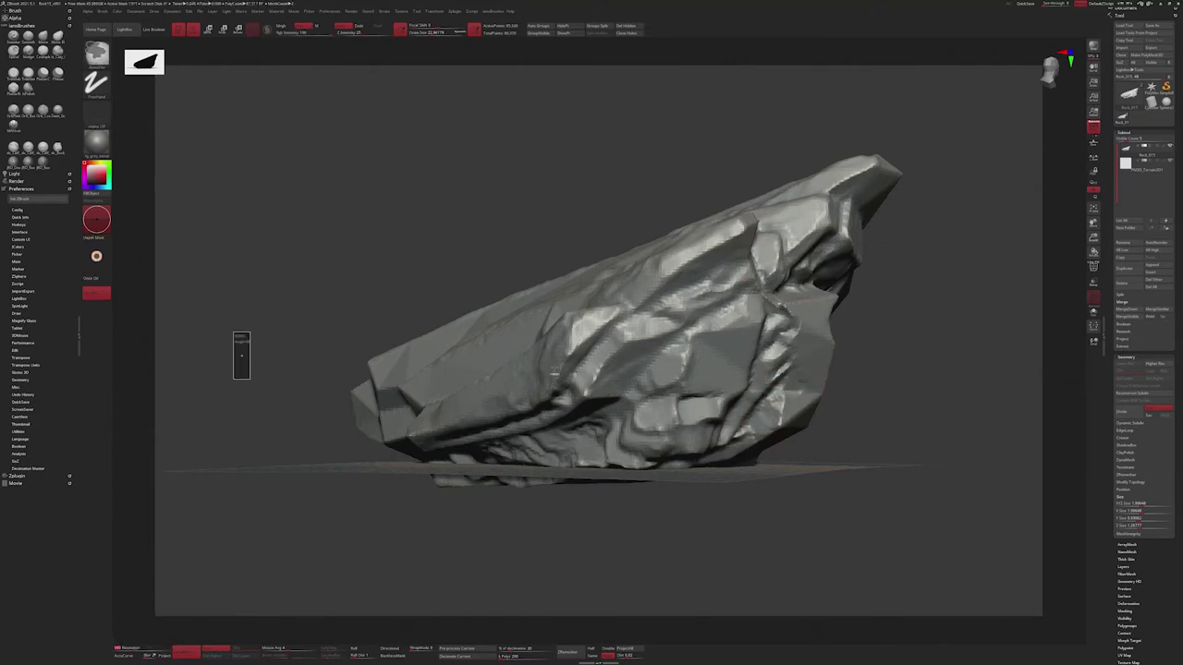
left_click_drag(778, 388, 739, 444)
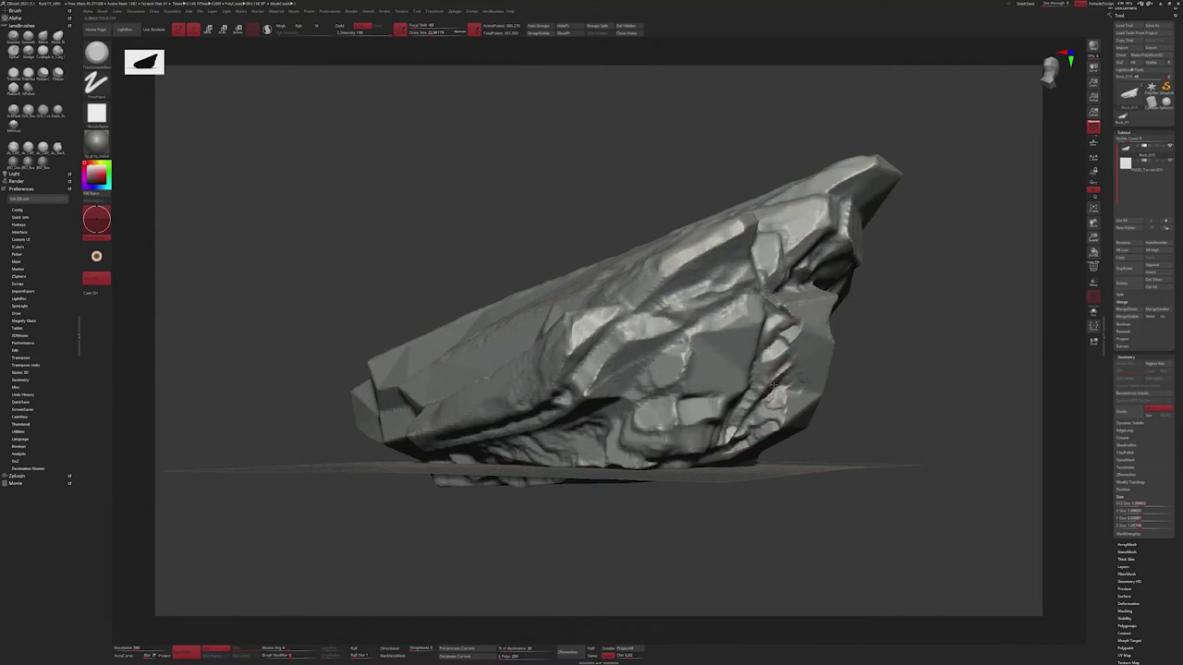
mouse_move(783, 377)
left_mouse_down()
mouse_move(759, 410)
mouse_move(809, 416)
left_mouse_up()
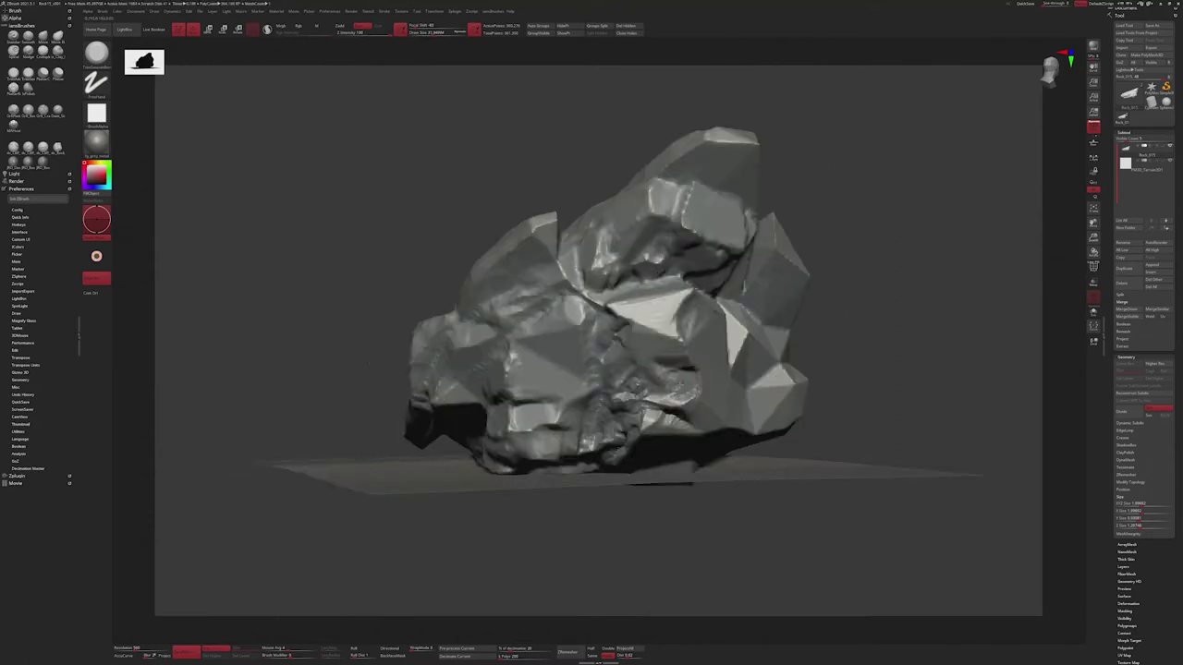
mouse_move(819, 359)
right_mouse_down()
mouse_move(813, 379)
mouse_move(693, 311)
mouse_move(649, 340)
mouse_move(660, 362)
right_mouse_up()
- Adjust the brush size to about 17, then 13, finally about 15, while orbiting the rock
key("s")
key("bracketleft")
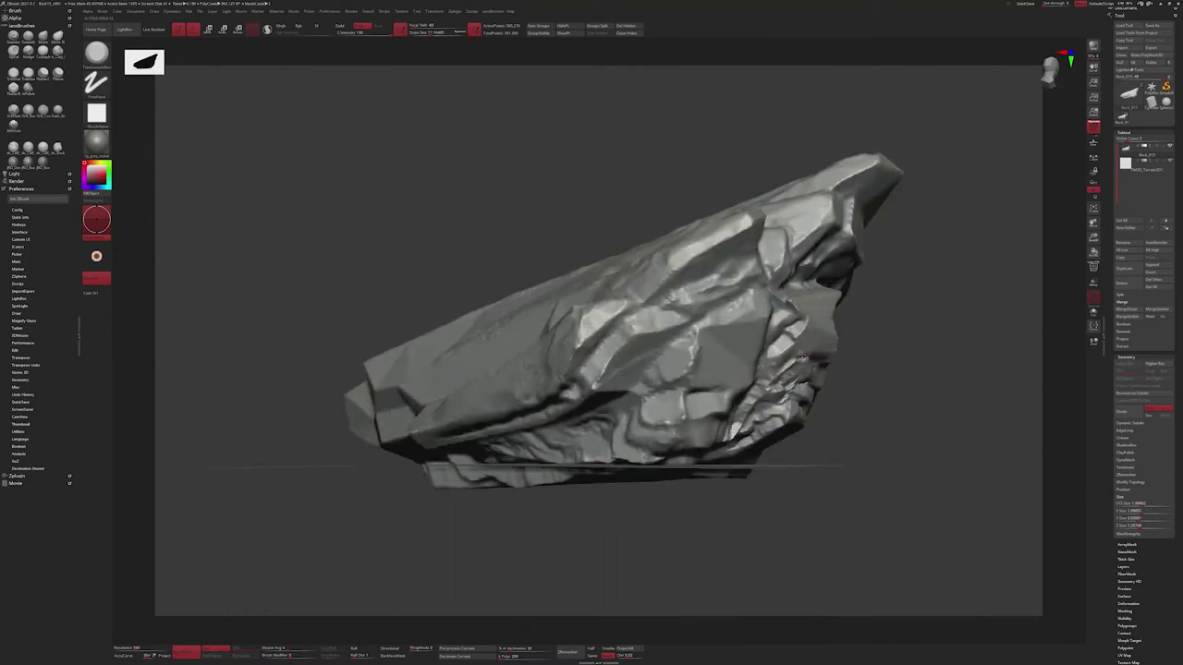
mouse_move(924, 369)
left_mouse_down()
mouse_move(795, 379)
mouse_move(887, 352)
left_mouse_up()
left_click_drag(778, 366, 701, 322)
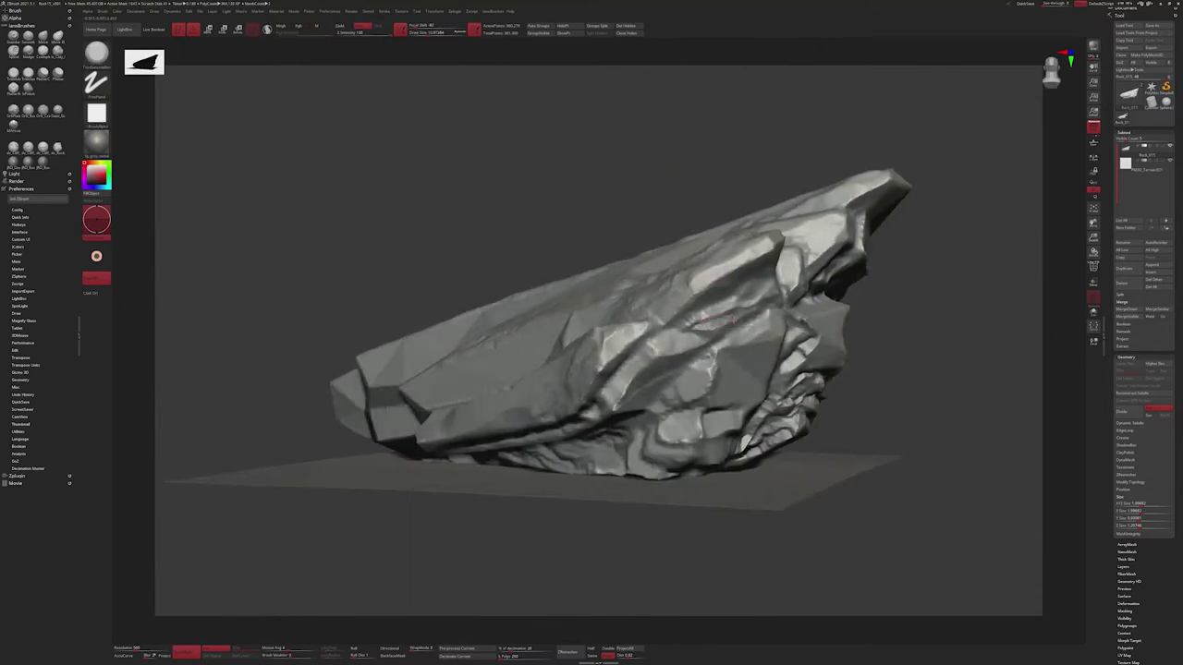
key("bracketright")
key("bracketleft")
key("bracketleft")
key("bracketleft")
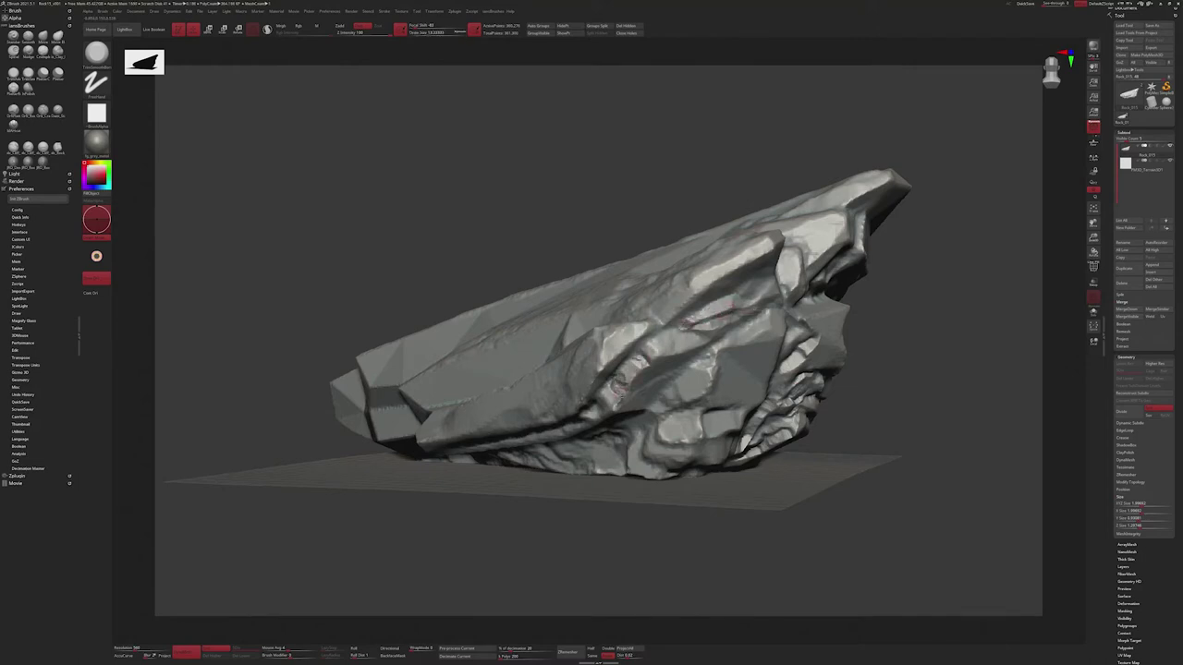
key("s")
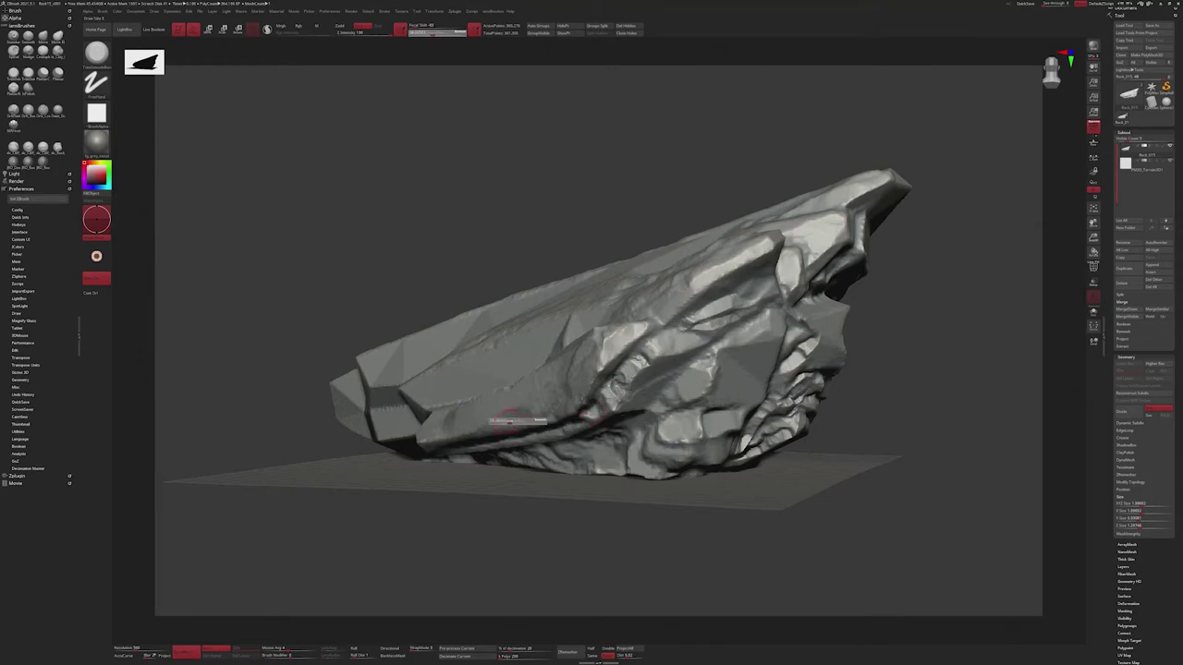
left_click_drag(518, 421, 536, 428)
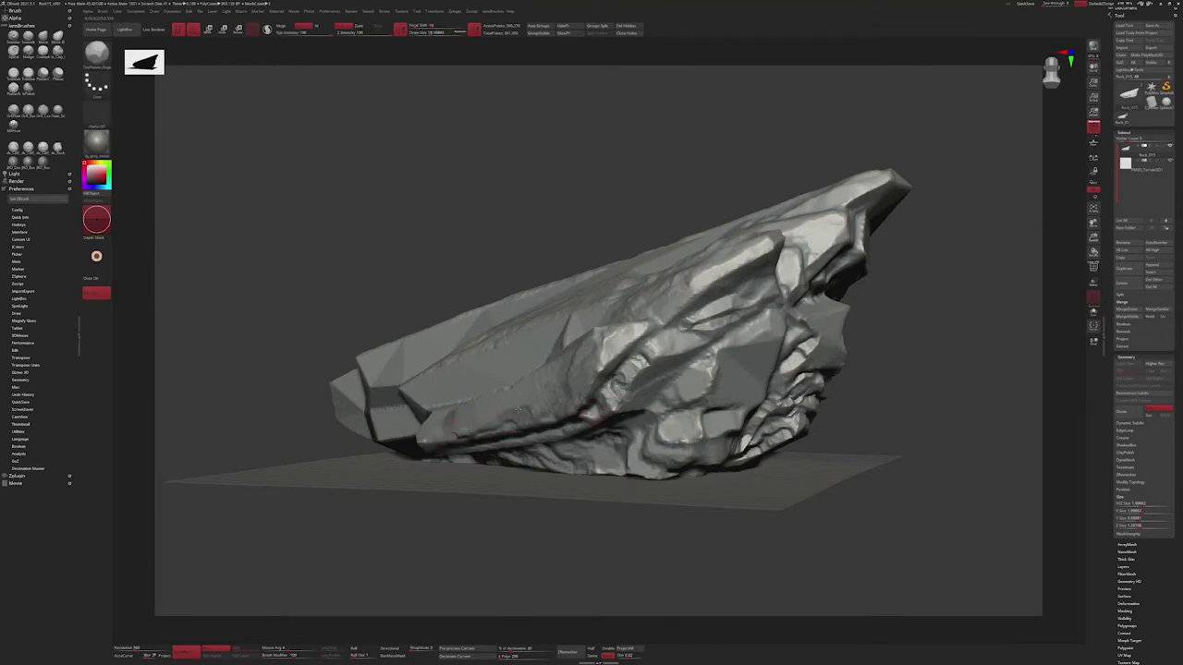
- Set the brush size to about 13.6 and carve a crease along the upper ridge
key("s")
left_click(534, 416)
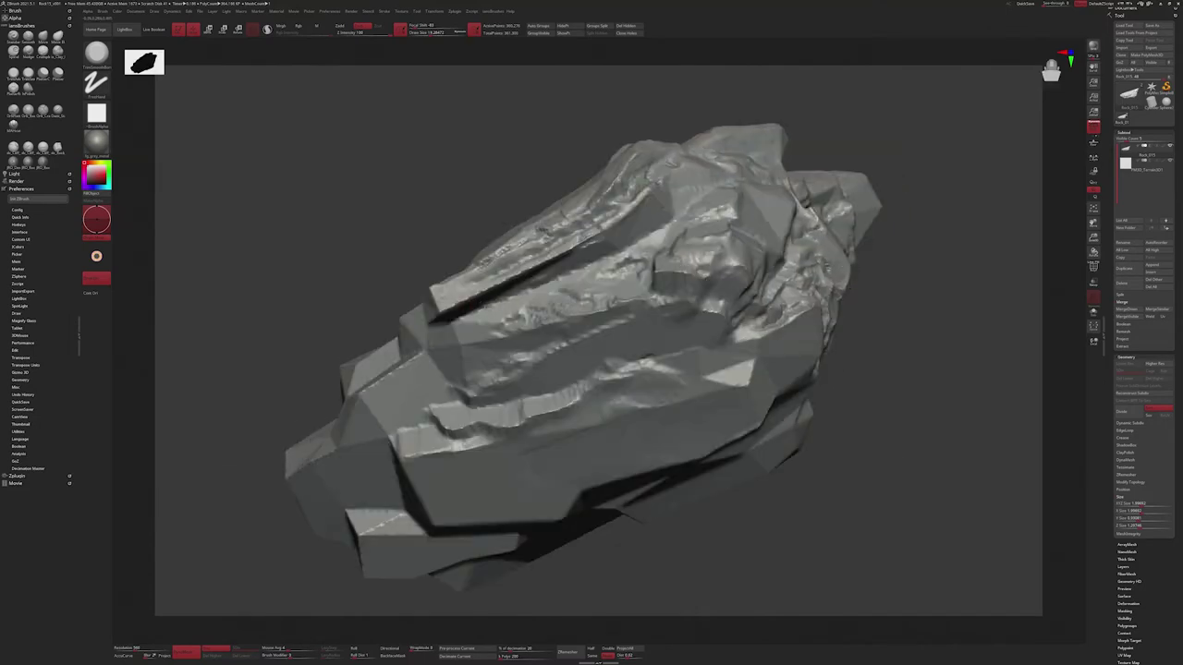
left_click_drag(499, 286, 591, 239)
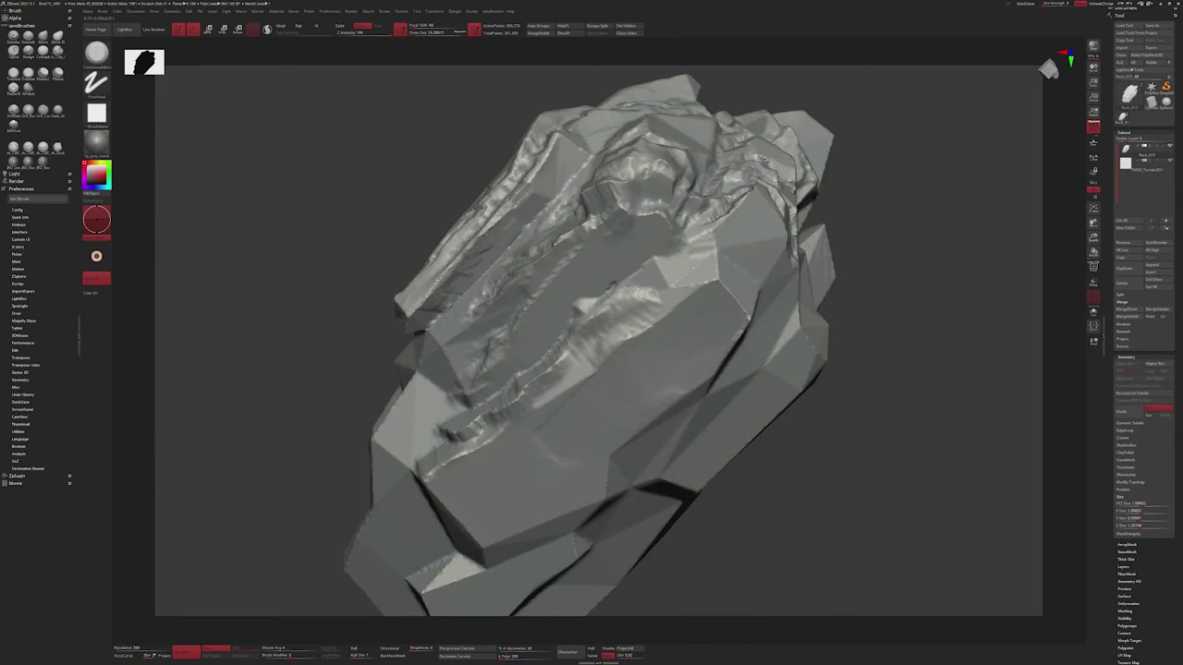
mouse_move(802, 431)
left_mouse_down()
mouse_move(635, 383)
mouse_move(605, 399)
left_mouse_up()
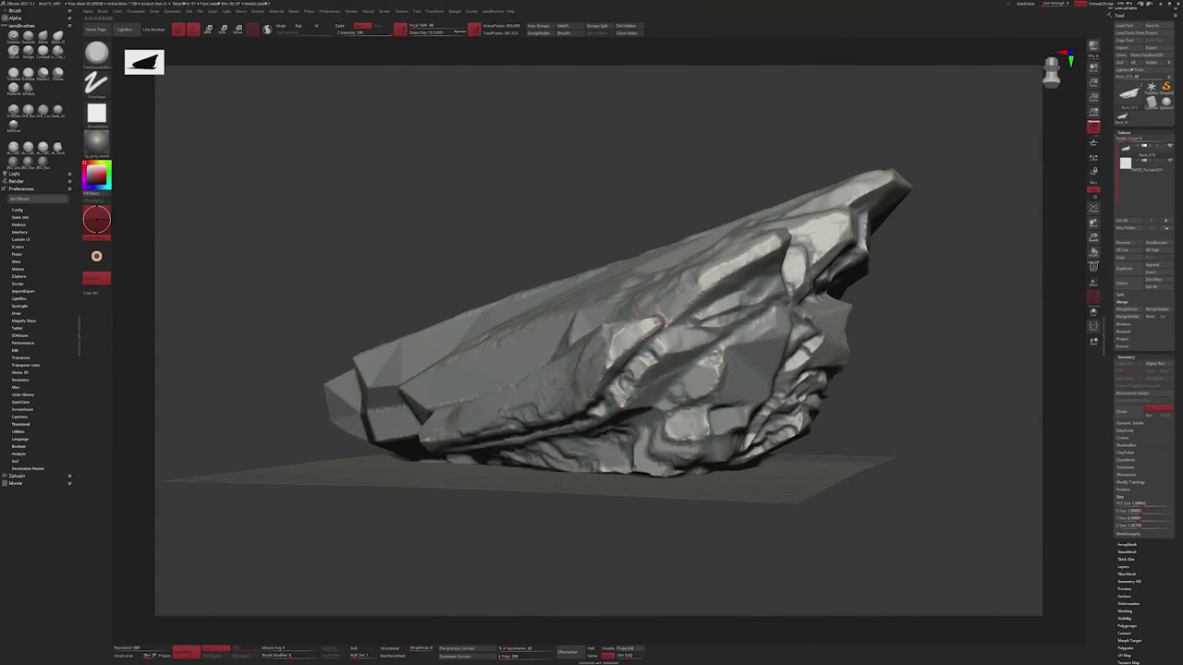
- Switch brush and dab small marks near the rock's base, then lower the viewing angle
key("shift")
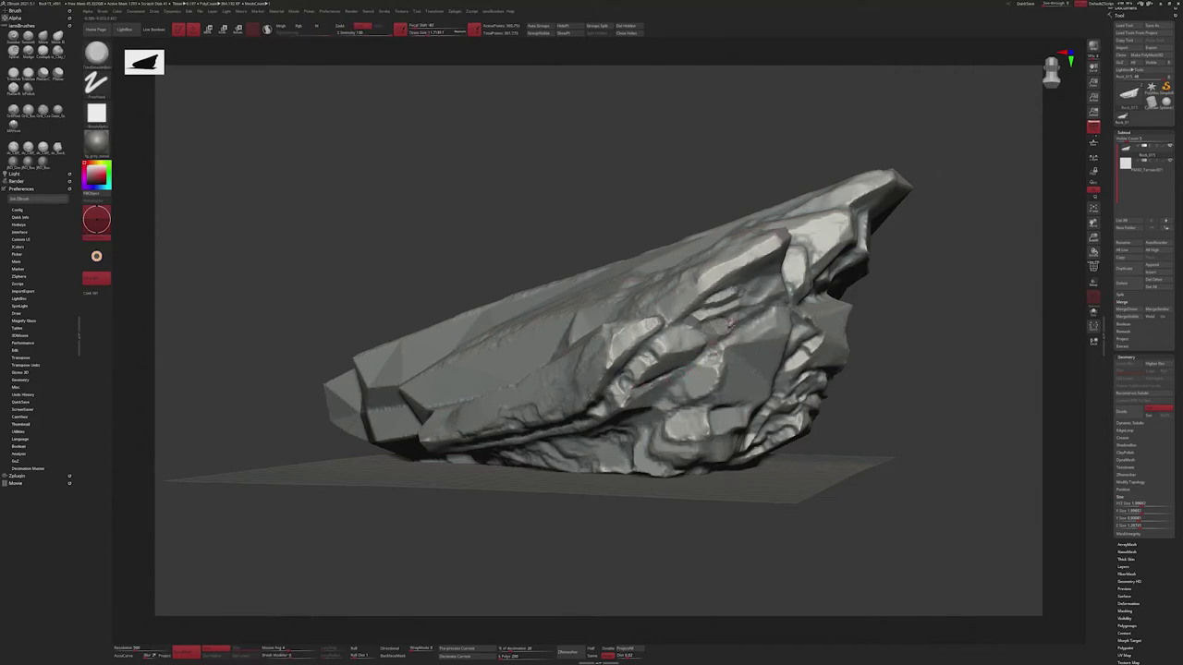
left_click_drag(706, 353, 713, 361)
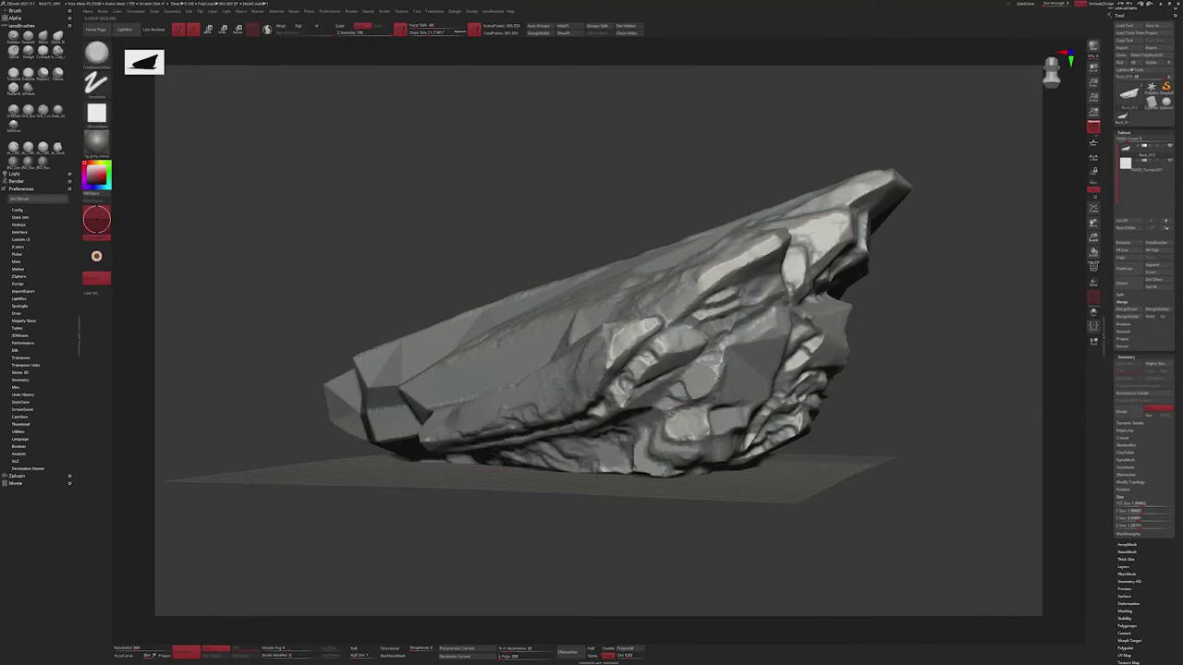
left_click(675, 399)
mouse_move(636, 423)
left_mouse_down()
mouse_move(625, 360)
mouse_move(650, 398)
mouse_move(636, 362)
mouse_move(555, 361)
mouse_move(632, 351)
mouse_move(582, 287)
mouse_move(603, 305)
mouse_move(601, 409)
mouse_move(555, 327)
left_mouse_up()
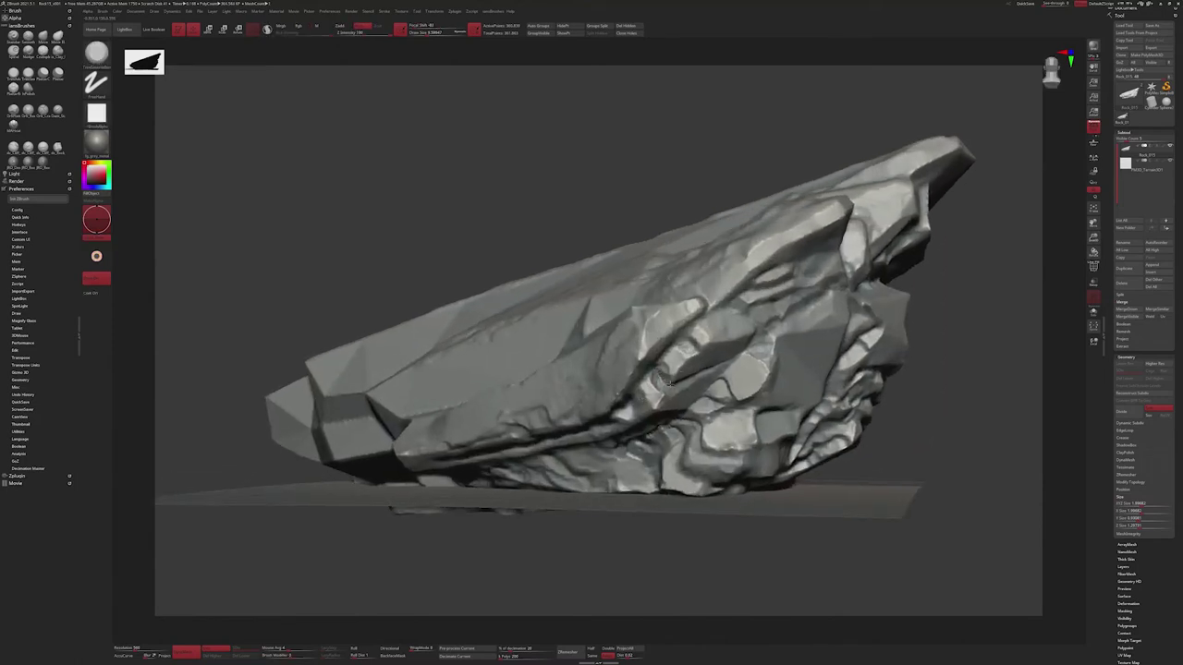
left_click_drag(673, 373, 668, 379)
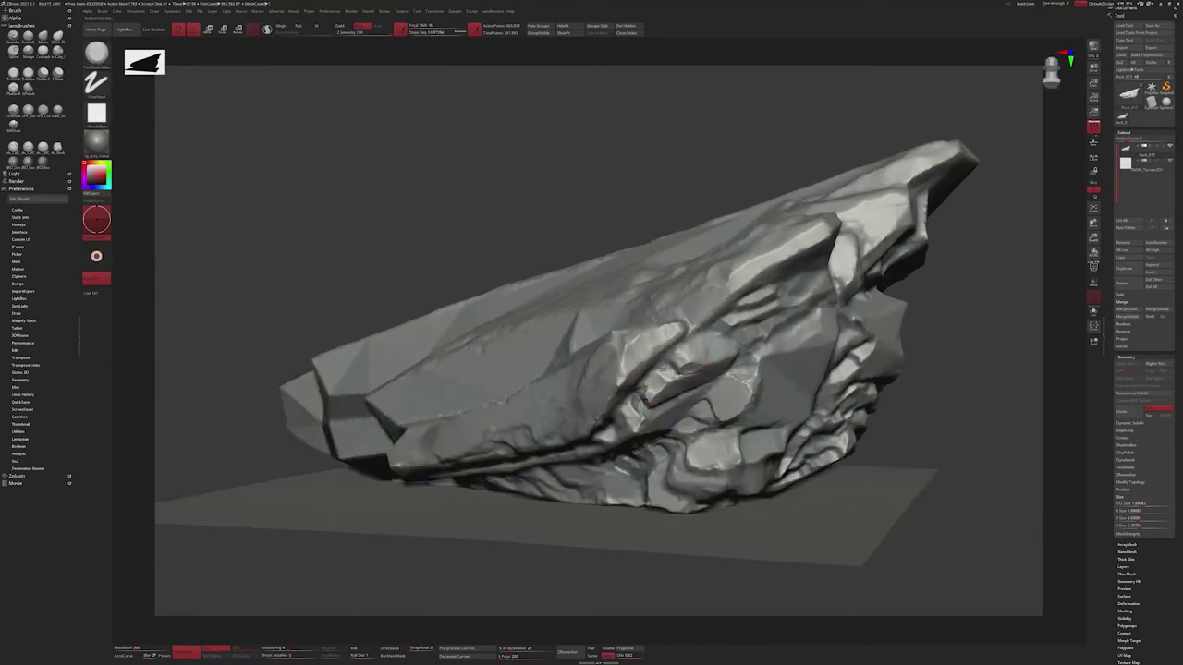
left_click_drag(689, 365, 680, 374)
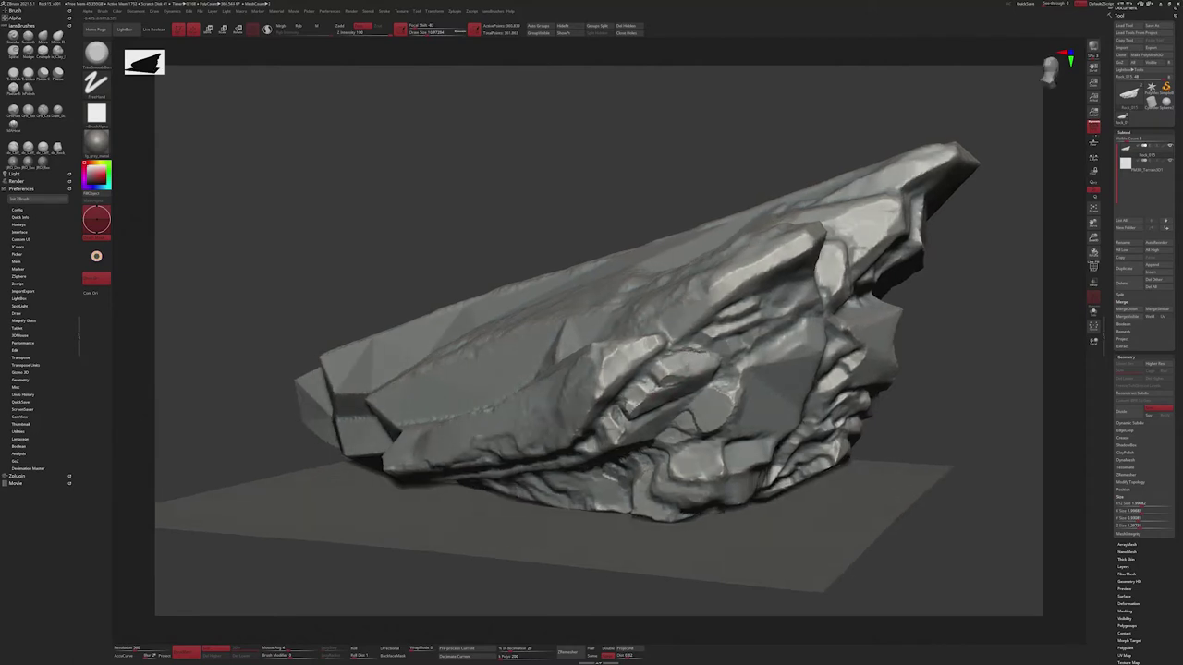
left_click_drag(658, 370, 666, 356)
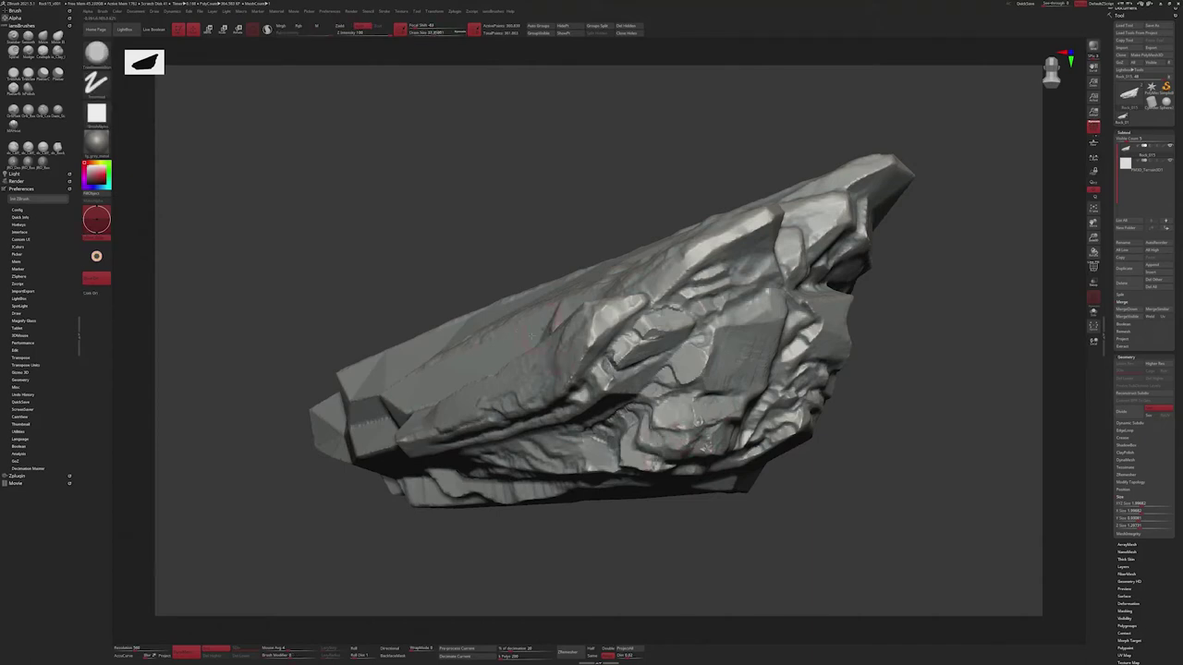
- Carve chipped detail into the rock's lower-left tip and make the brush smaller
mouse_move(365, 407)
left_mouse_down()
mouse_move(369, 427)
mouse_move(315, 449)
left_mouse_up()
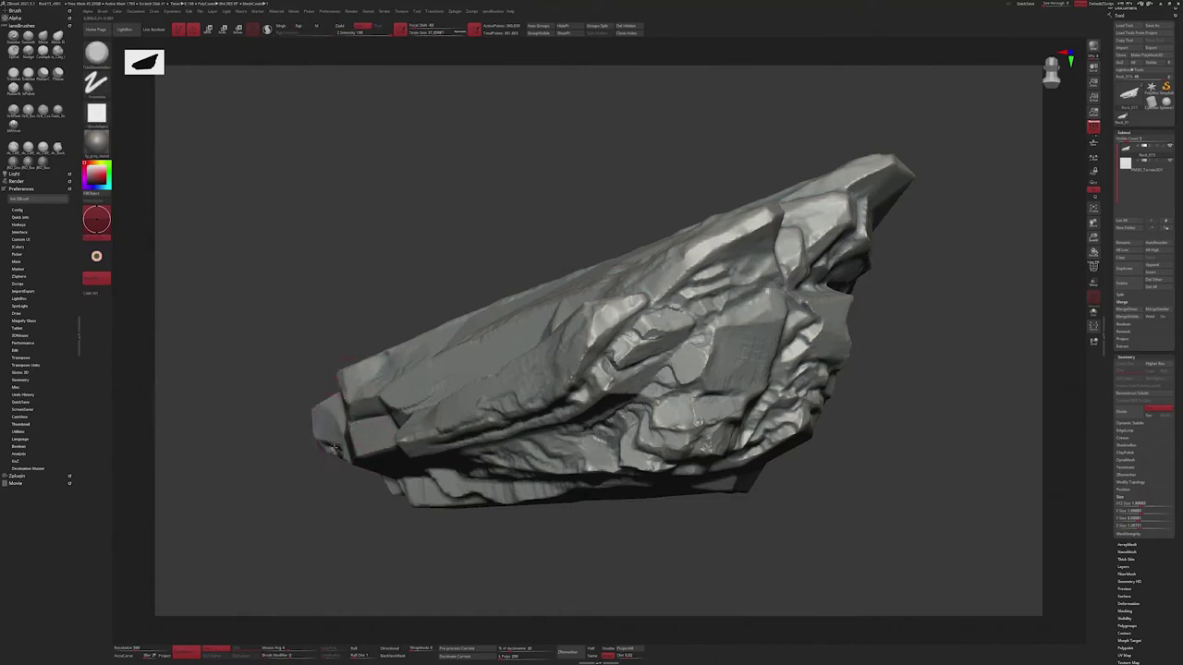
left_click_drag(324, 442, 250, 383)
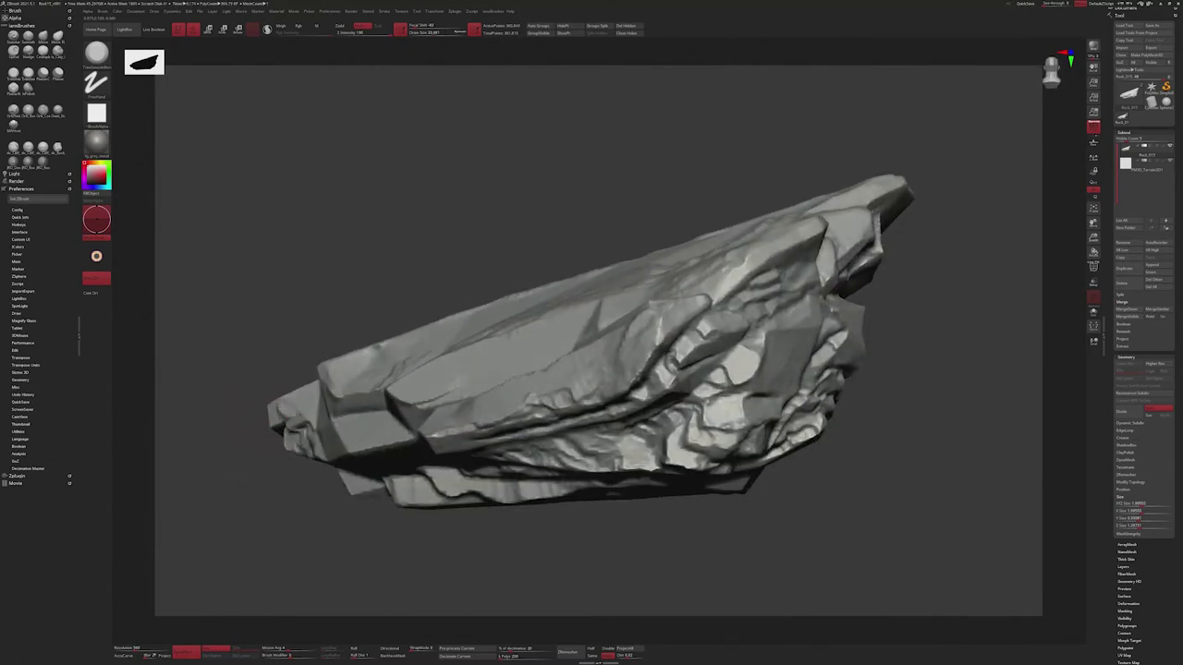
mouse_move(275, 410)
left_mouse_down()
mouse_move(231, 407)
mouse_move(235, 434)
mouse_move(242, 407)
mouse_move(296, 397)
mouse_move(301, 388)
mouse_move(282, 383)
mouse_move(309, 412)
mouse_move(332, 403)
left_mouse_up()
key("bracketleft")
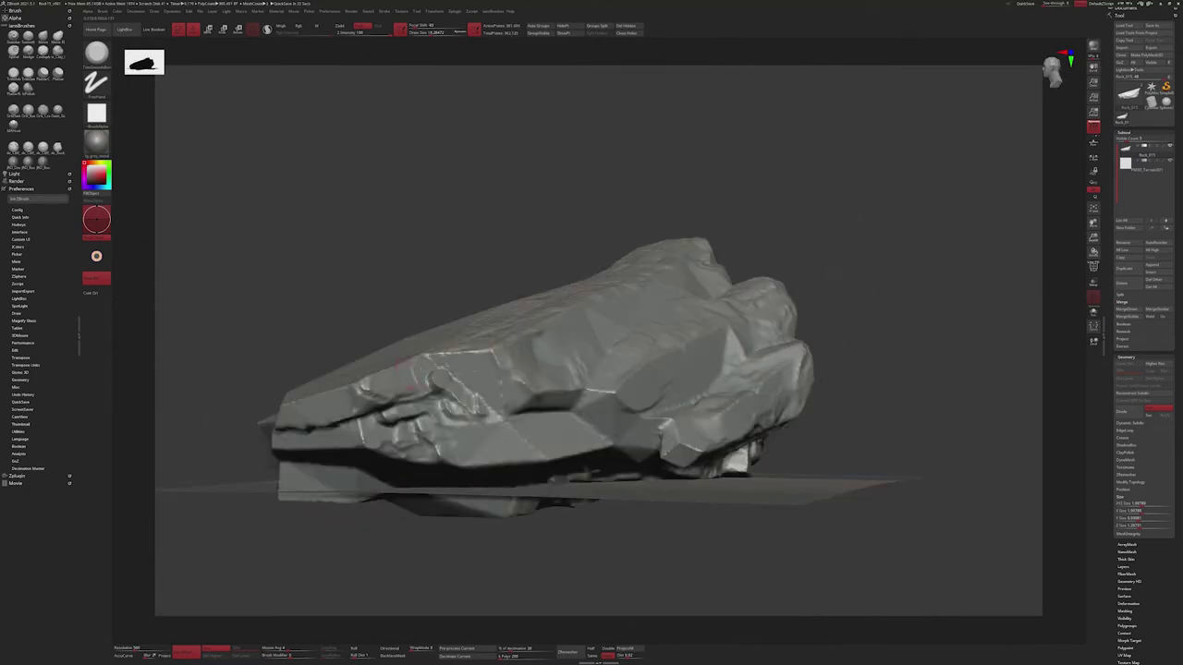
key("shift")
left_click_drag(435, 379, 451, 367)
left_click_drag(351, 287, 397, 277)
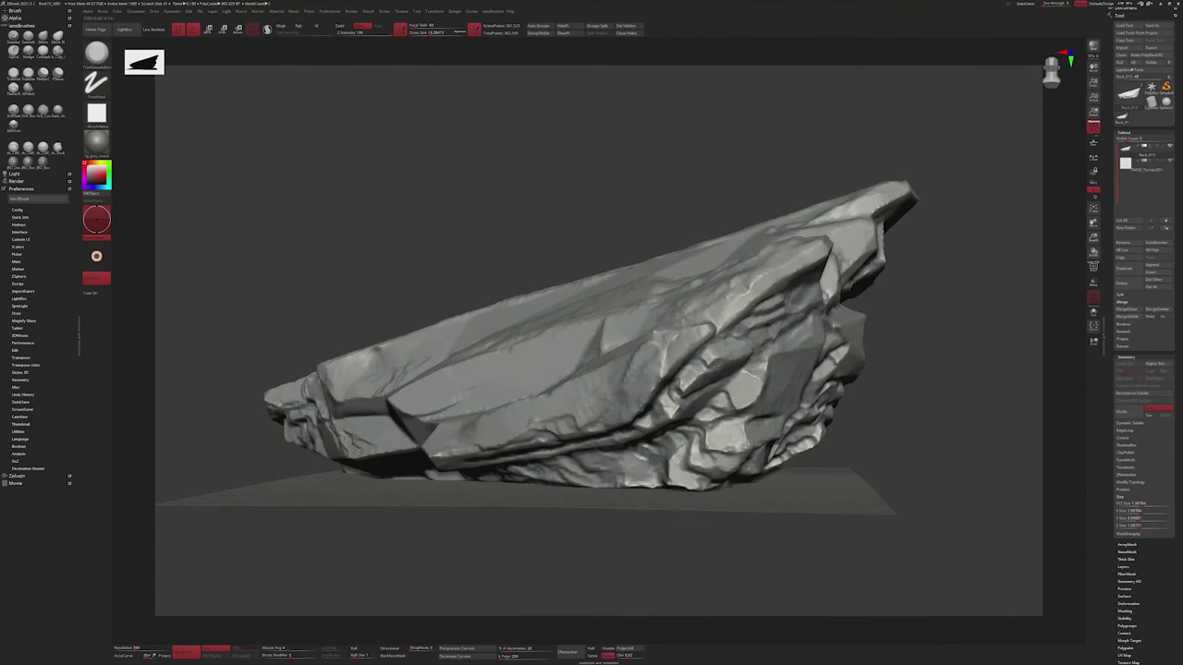
mouse_move(676, 339)
left_mouse_down()
mouse_move(332, 439)
mouse_move(388, 434)
mouse_move(363, 446)
mouse_move(344, 420)
mouse_move(378, 460)
mouse_move(348, 413)
mouse_move(448, 369)
mouse_move(434, 277)
mouse_move(289, 430)
left_mouse_up()
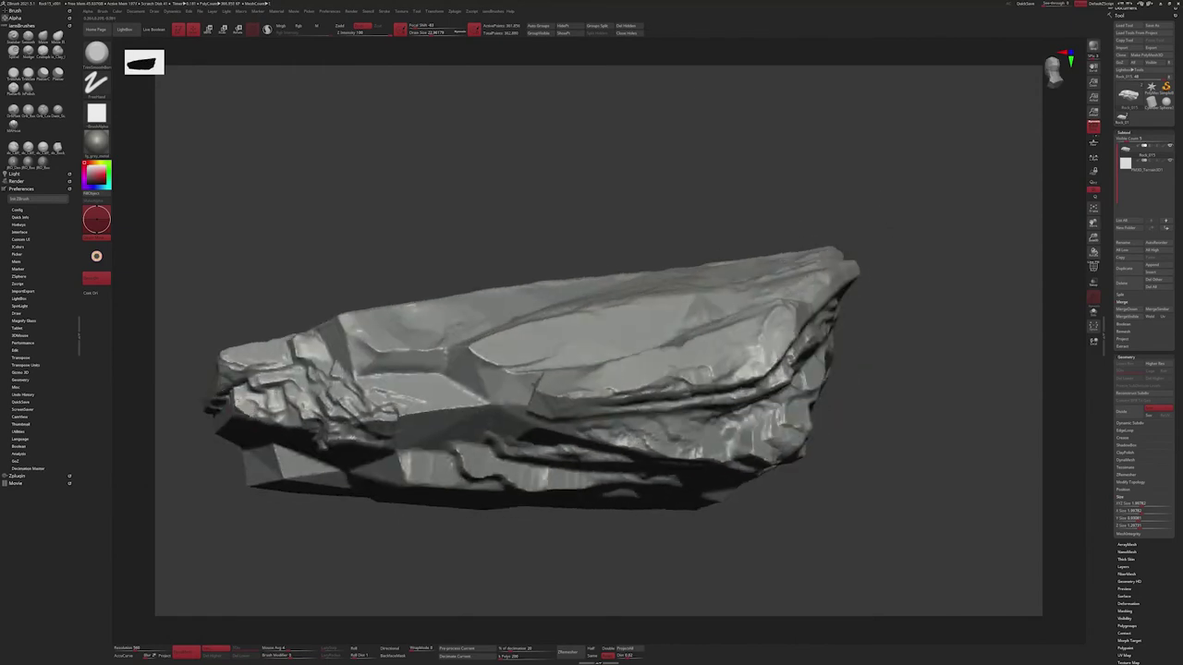
left_click_drag(307, 414, 388, 420)
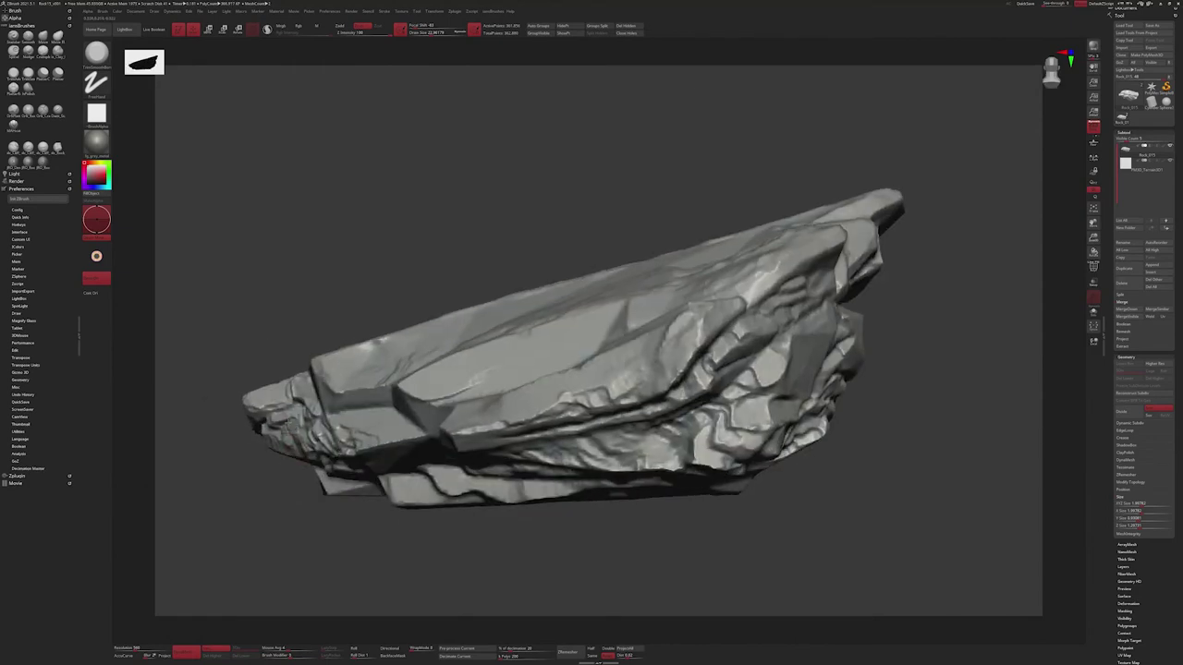
mouse_move(293, 425)
left_mouse_down()
mouse_move(377, 344)
mouse_move(434, 374)
left_mouse_up()
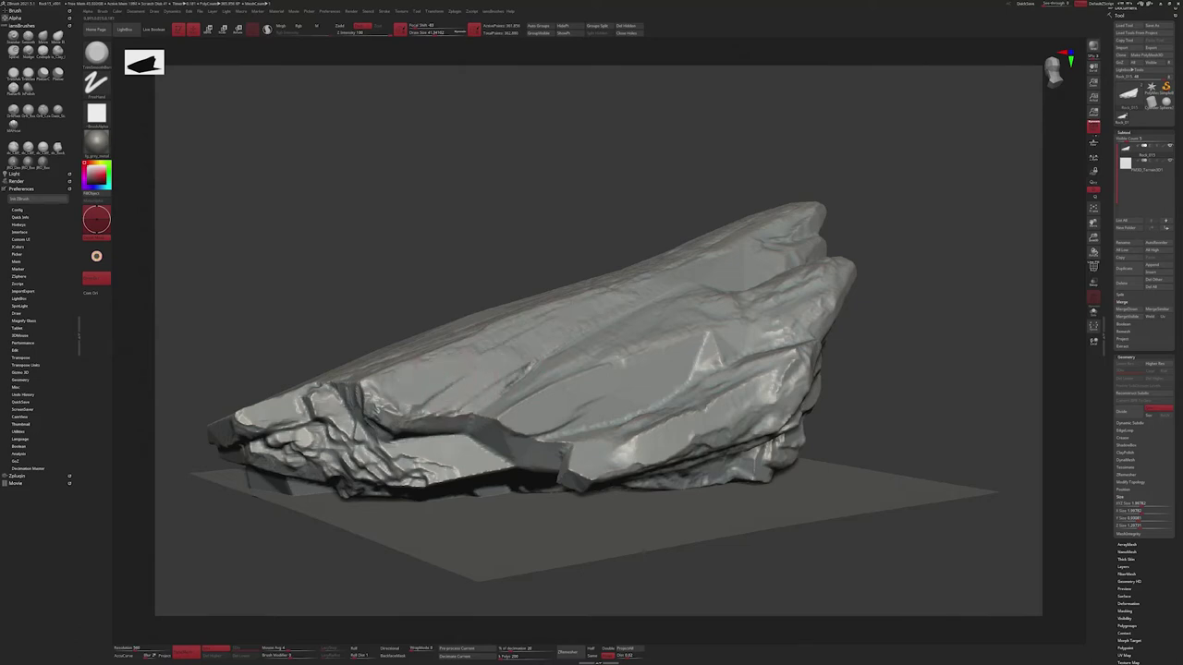
mouse_move(462, 388)
left_mouse_down()
mouse_move(360, 392)
mouse_move(390, 404)
left_mouse_up()
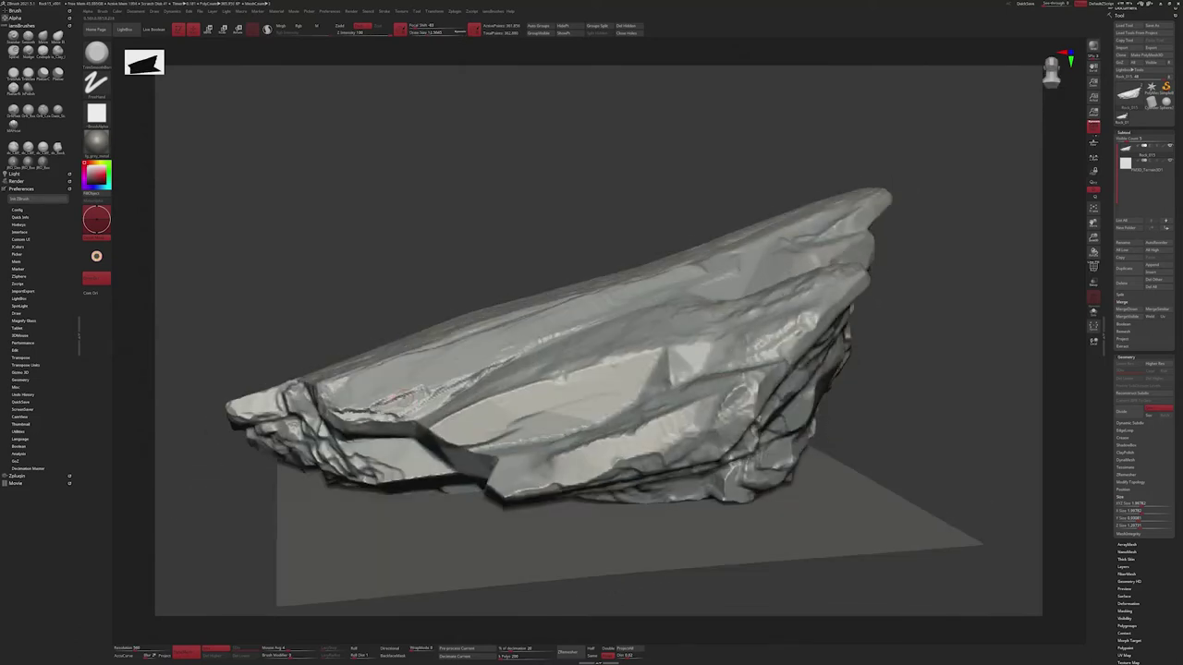
- Switch to a dotted-stroke brush without alpha and tilt the rock and floor toward the viewer
key("b")
key("s")
key("t")
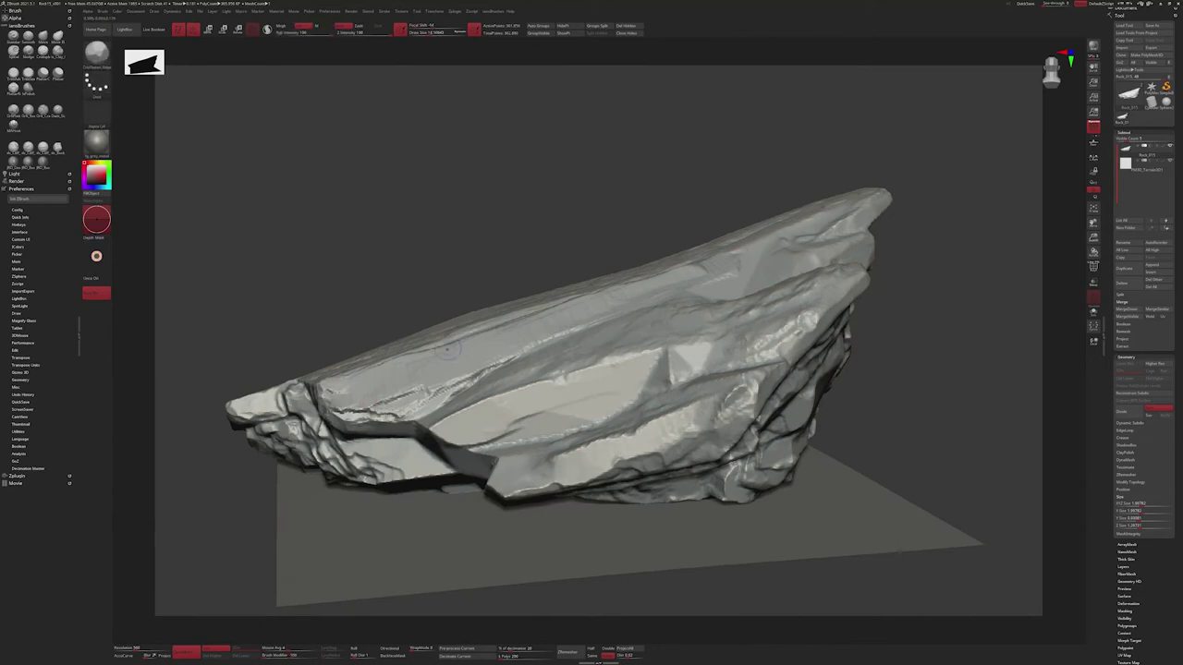
mouse_move(449, 349)
left_mouse_down()
mouse_move(647, 305)
mouse_move(573, 517)
left_mouse_up()
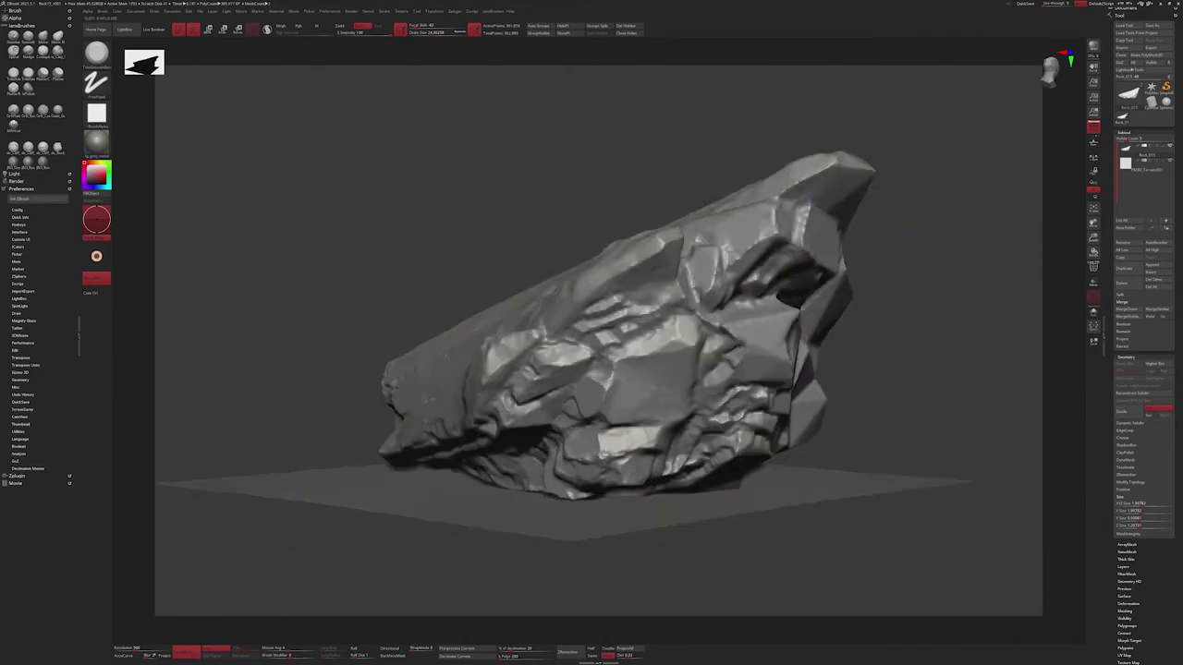
left_click_drag(545, 286, 538, 326)
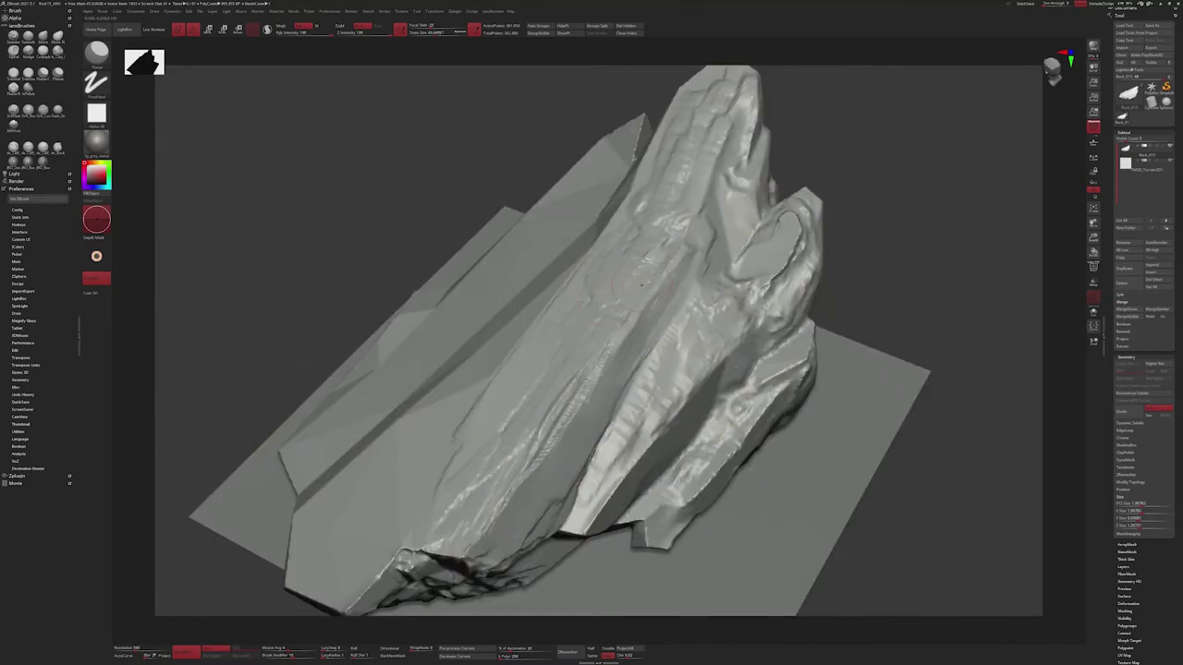
- Smooth the middle and upper ridges and deepen the grooves near the lower front
left_click_drag(563, 398, 582, 358, "shift")
mouse_move(667, 231)
left_mouse_down("shift")
mouse_move(647, 255)
mouse_move(670, 185)
mouse_move(652, 222)
left_mouse_up("shift")
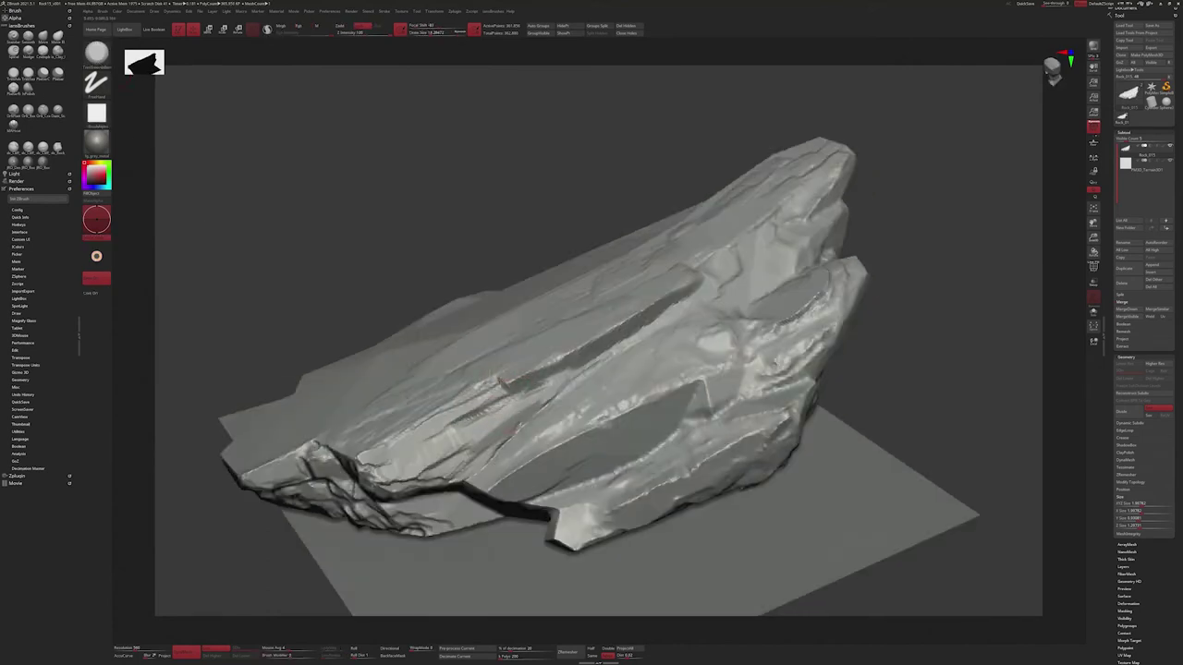
mouse_move(499, 383)
left_mouse_down()
mouse_move(462, 407)
mouse_move(489, 434)
mouse_move(540, 396)
left_mouse_up()
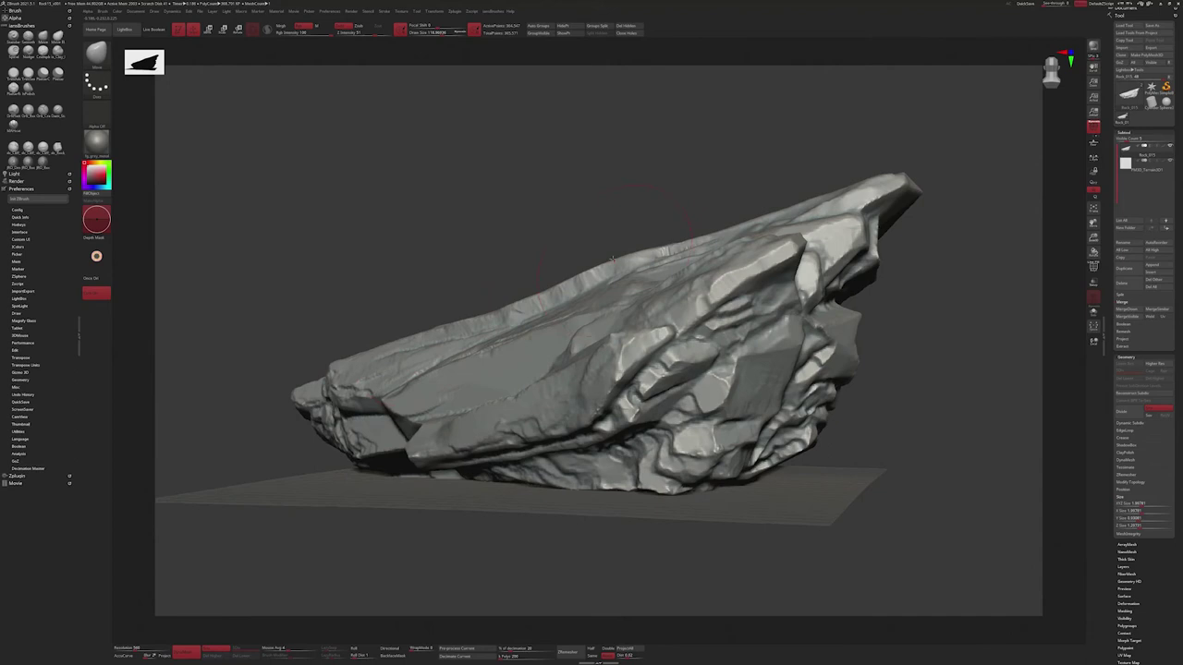
mouse_move(613, 260)
left_mouse_down("shift")
mouse_move(545, 319)
mouse_move(462, 351)
left_mouse_up("shift")
- Enlarge the brush, change stroke type, and pull the rock's upper tip up and right
key("s")
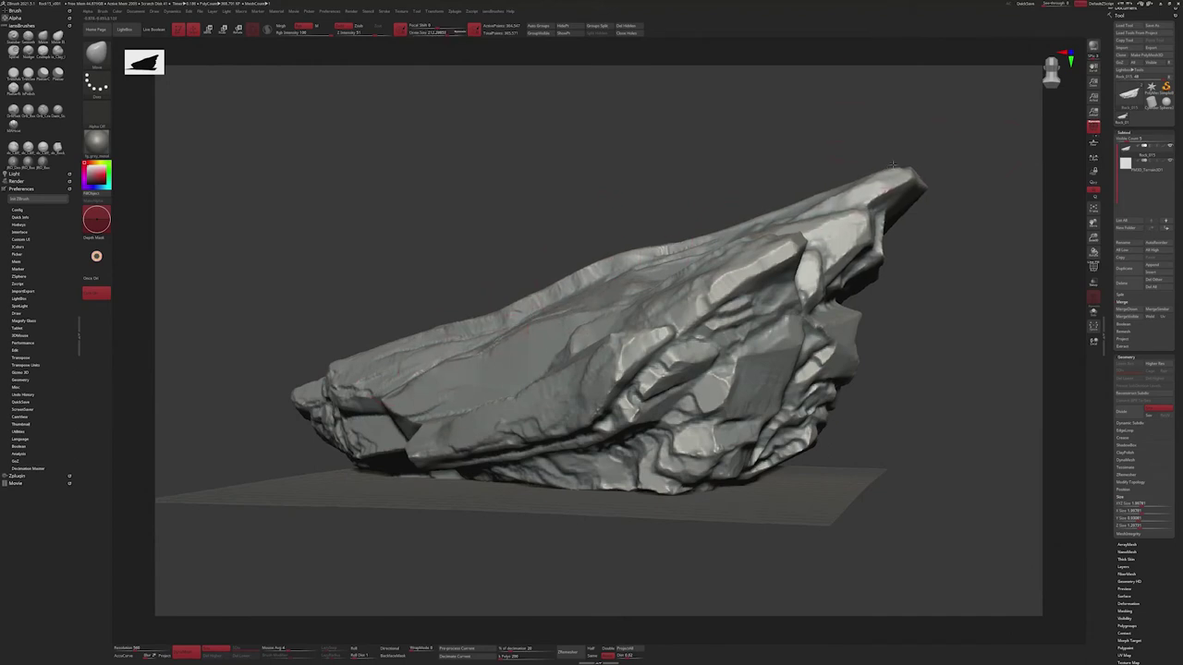
left_click(97, 83)
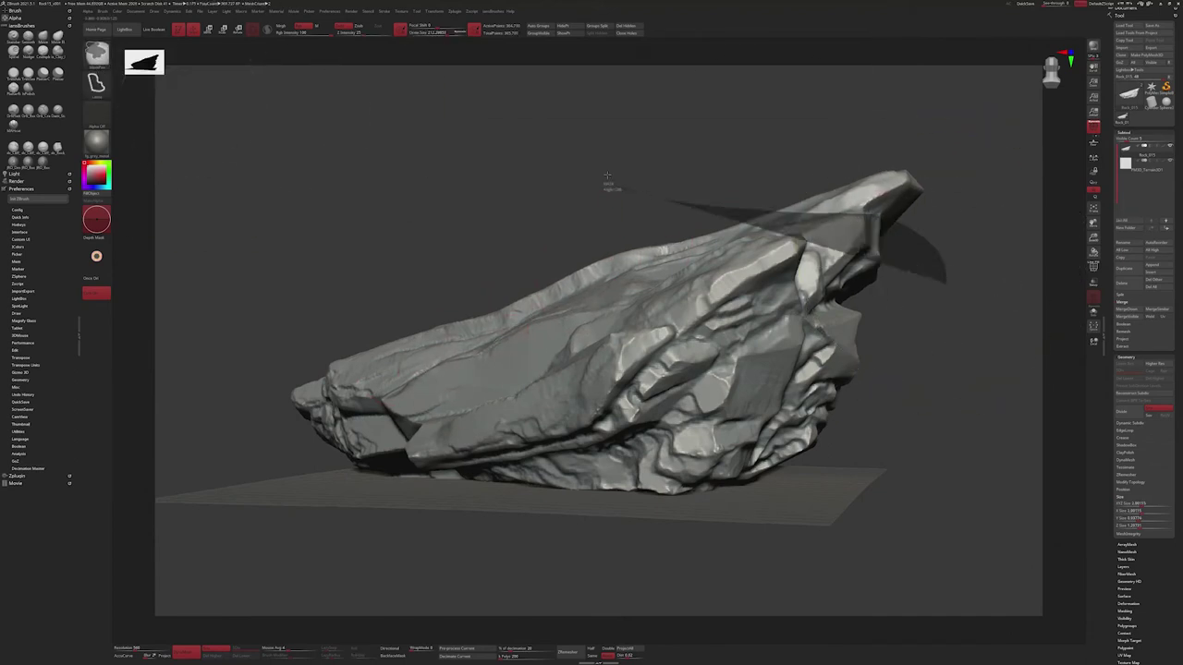
mouse_move(898, 218)
left_mouse_down()
mouse_move(920, 205)
mouse_move(882, 199)
mouse_move(904, 203)
left_mouse_up()
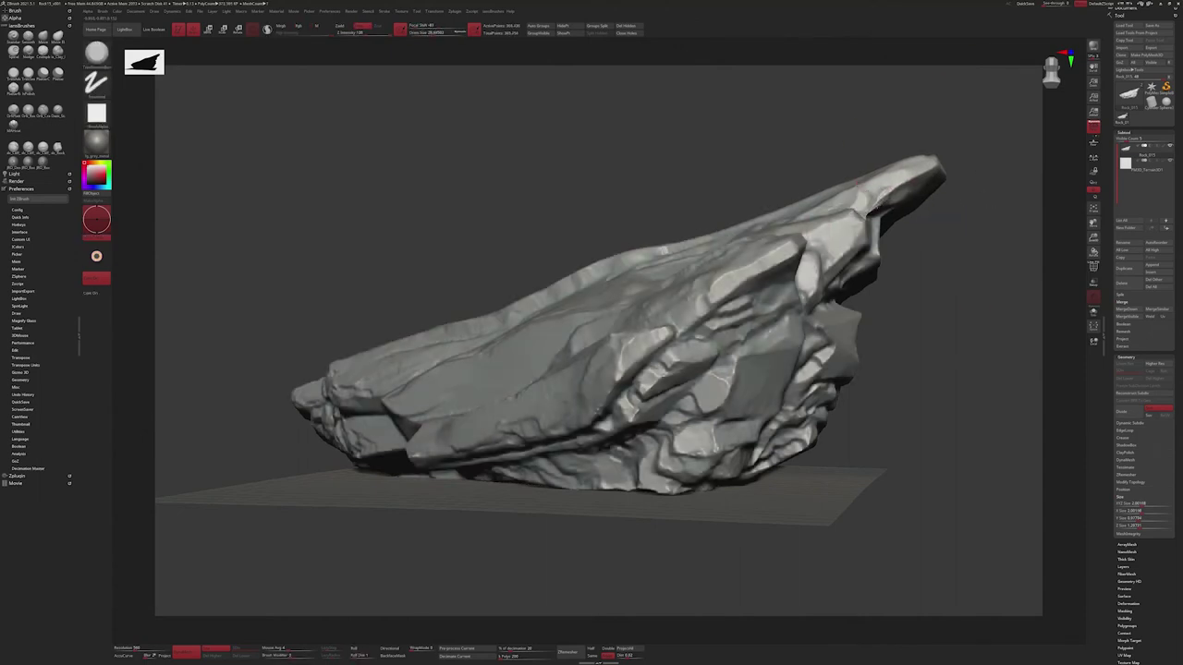
right_click_drag(882, 190, 859, 277)
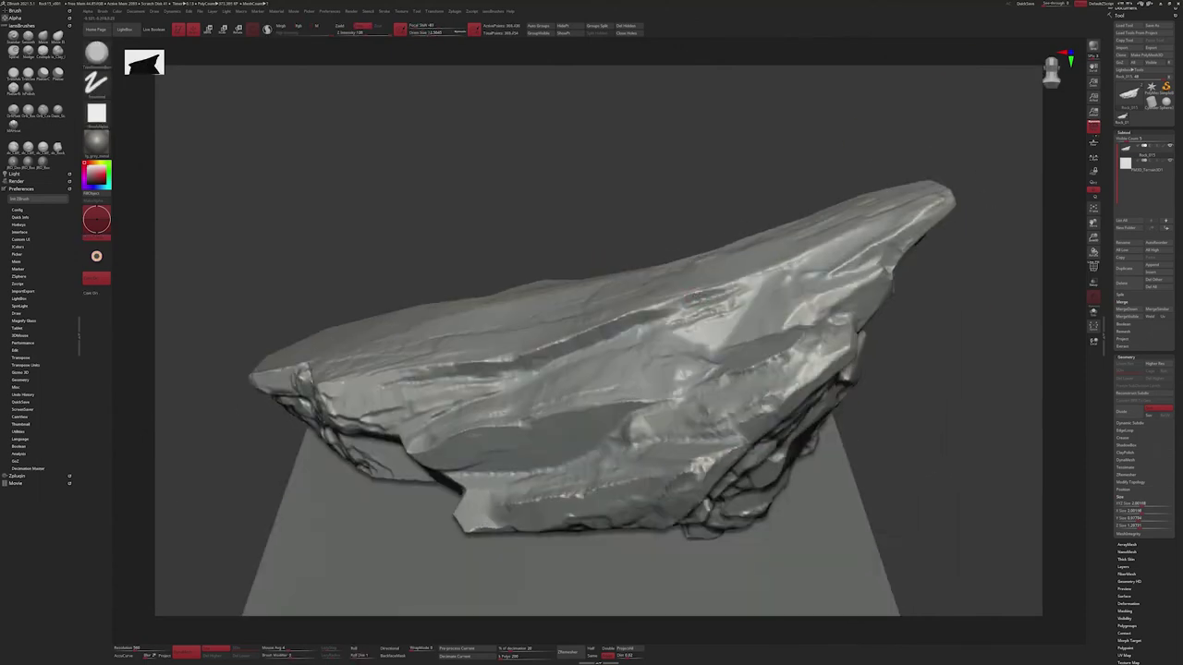
- Mask the rock down to a small unmasked triangle on one face, then clear the mask
right_click_drag(685, 298, 666, 288)
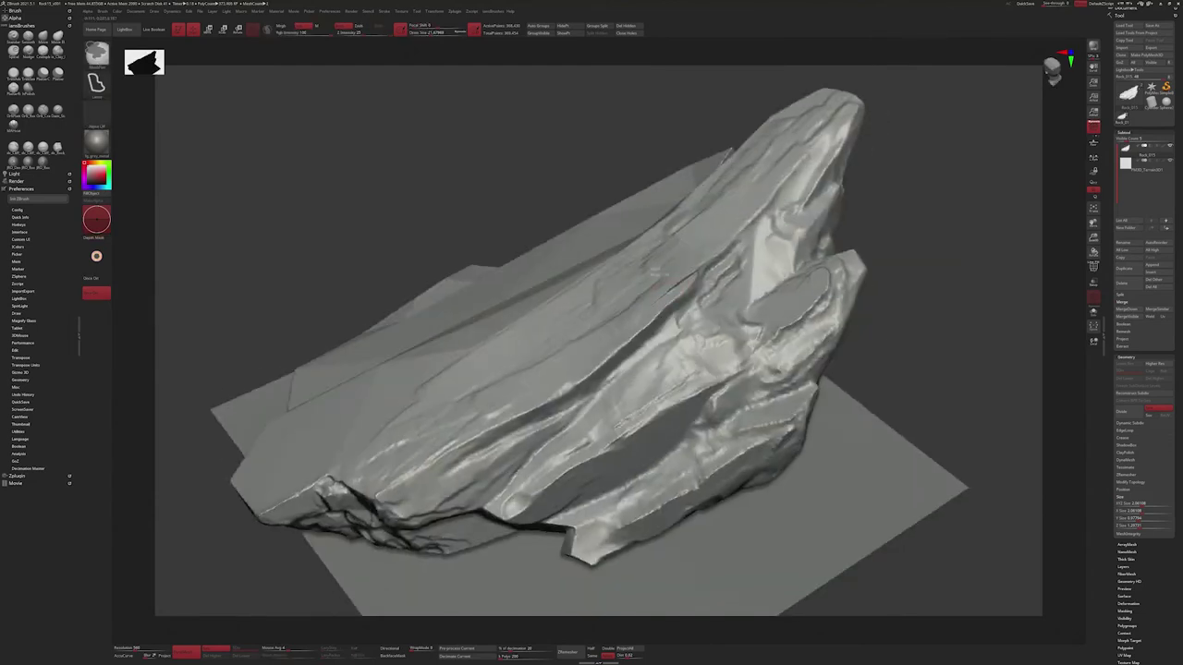
left_click_drag(564, 378, 831, 359, "ctrl")
left_click(971, 291, "ctrl")
left_click_drag(832, 295, 730, 314, "ctrl")
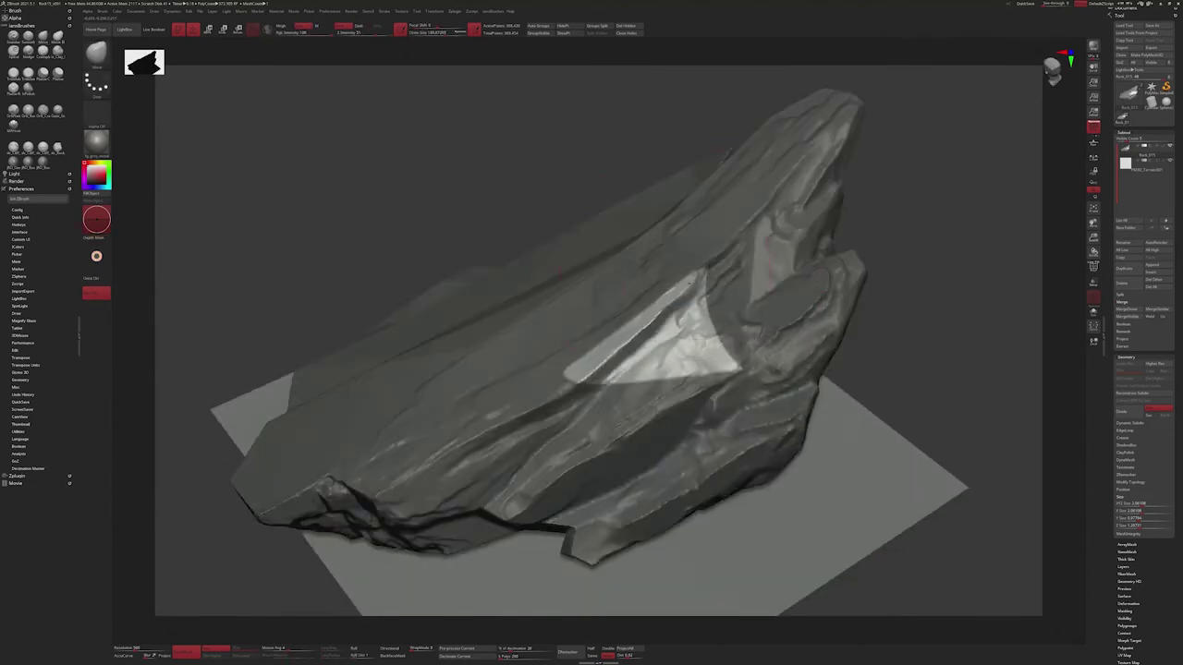
mouse_move(730, 315)
right_mouse_down()
mouse_move(739, 305)
mouse_move(665, 314)
right_mouse_up()
left_click(549, 185, "ctrl")
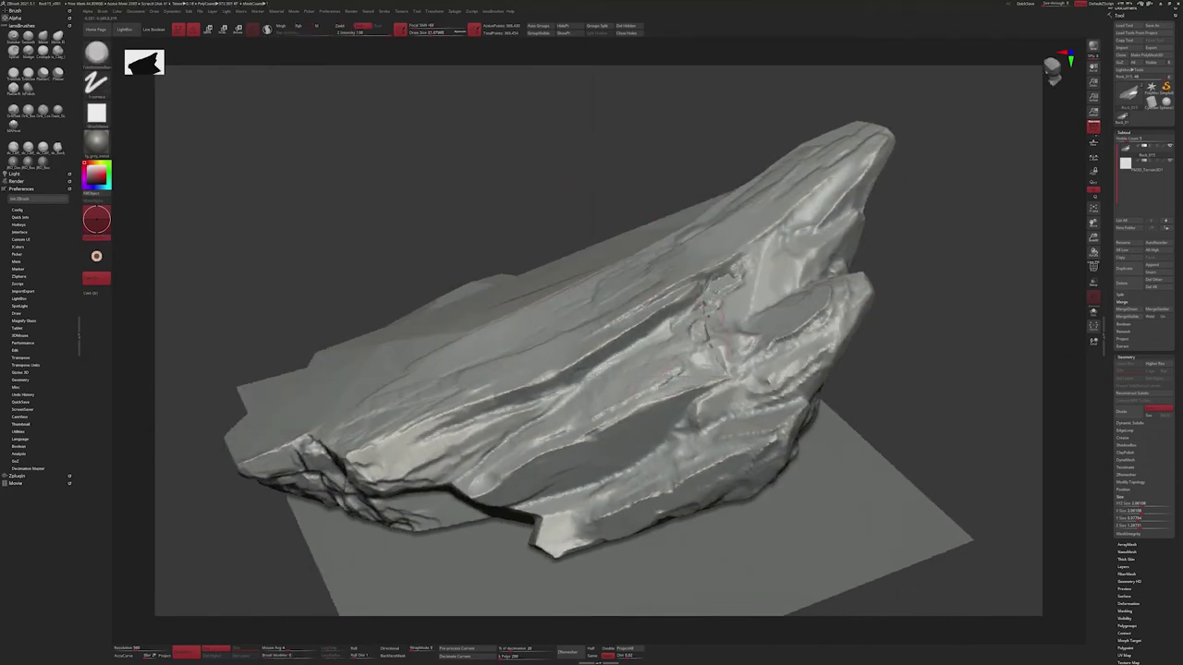
- Remesh the rock with DynaMesh at a resolution of about 1008
right_click_drag(702, 324, 665, 268)
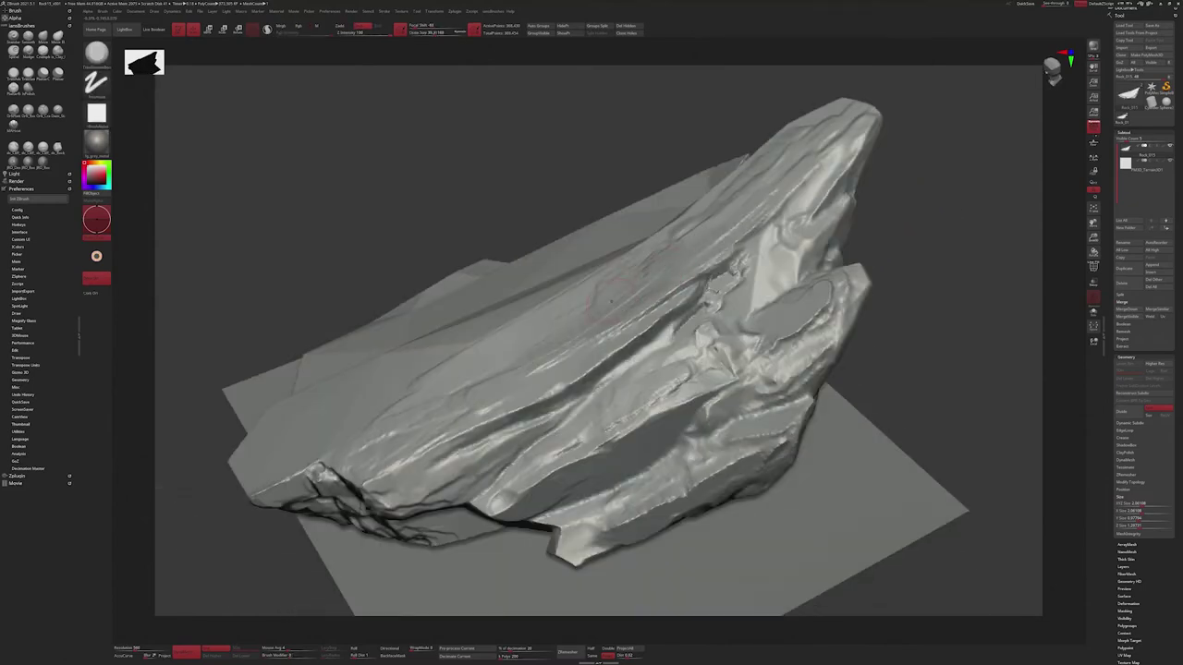
right_click_drag(531, 370, 668, 299)
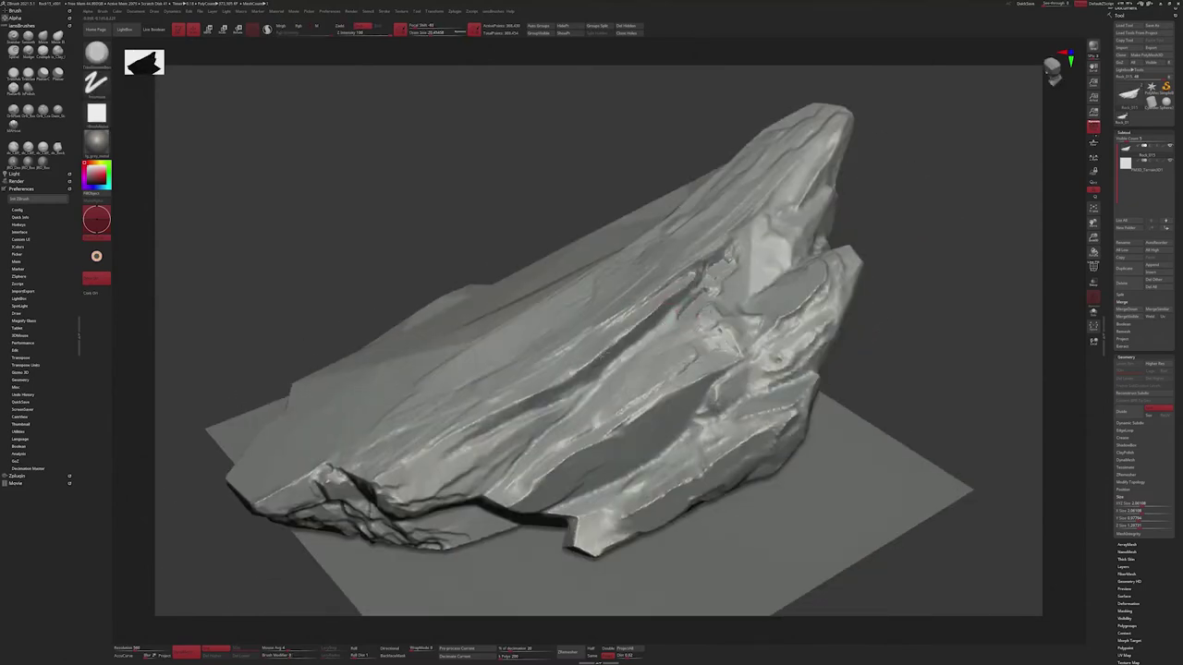
left_click_drag(129, 648, 162, 648)
right_click_drag(504, 425, 513, 315)
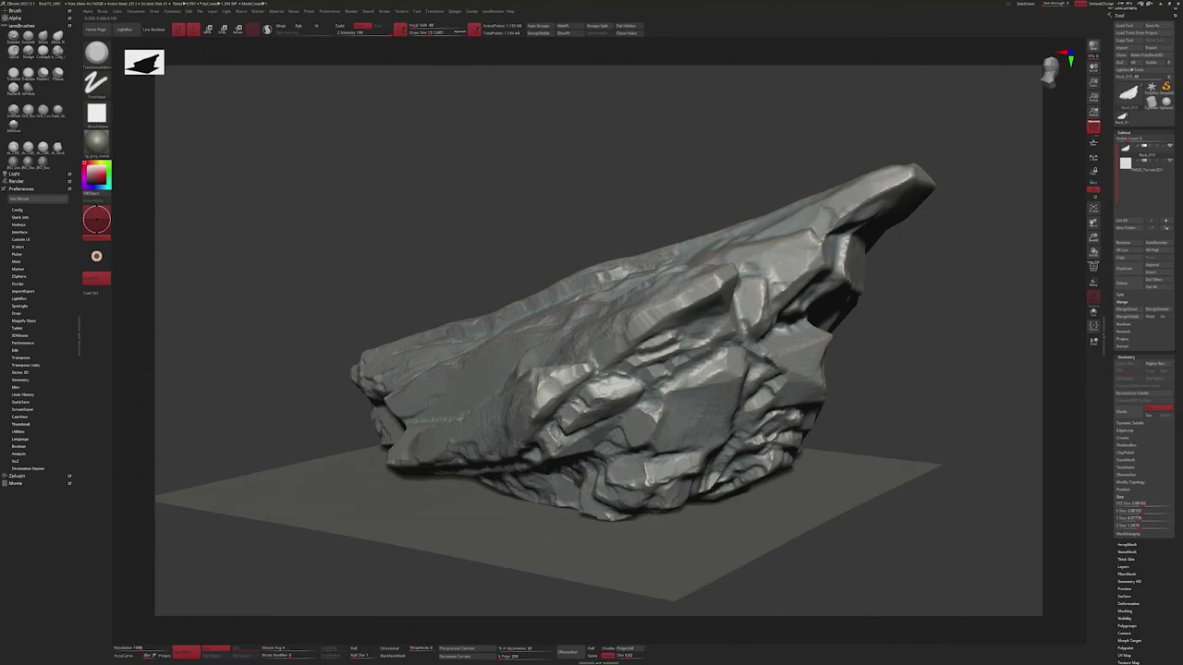
- Tilt the rock's top toward the view and carve a crease into its upper ridge
right_click_drag(775, 216, 785, 288)
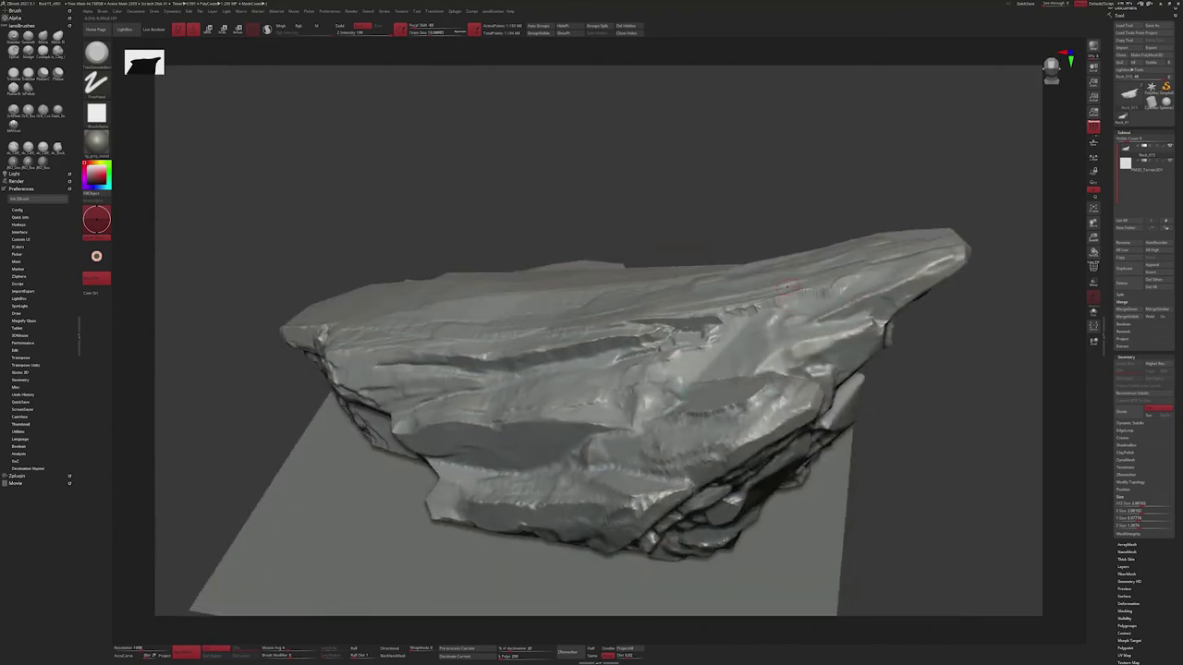
mouse_move(877, 288)
right_mouse_down()
mouse_move(796, 298)
mouse_move(797, 316)
right_mouse_up()
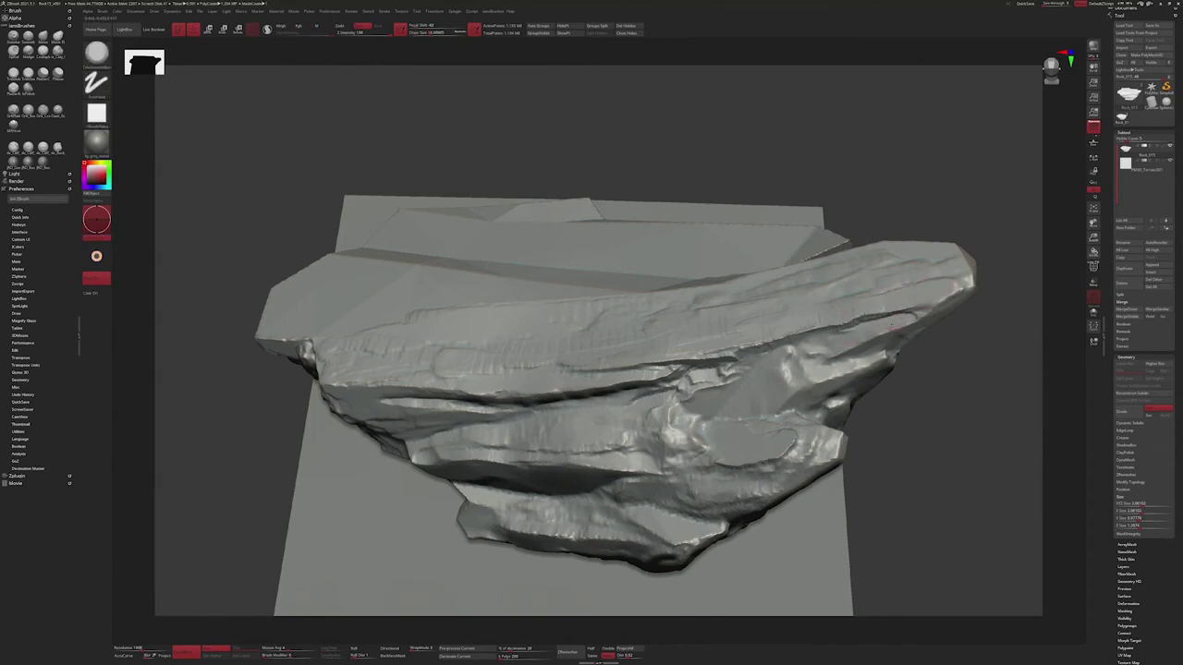
left_click_drag(956, 282, 910, 314)
- Zoom in on the ridge, switch to another sculpting brush, then frame the whole rock
mouse_move(952, 294)
right_mouse_down()
mouse_move(947, 176)
mouse_move(1089, 265)
right_mouse_up()
mouse_move(647, 398)
right_mouse_down()
mouse_move(748, 395)
mouse_move(723, 403)
right_mouse_up()
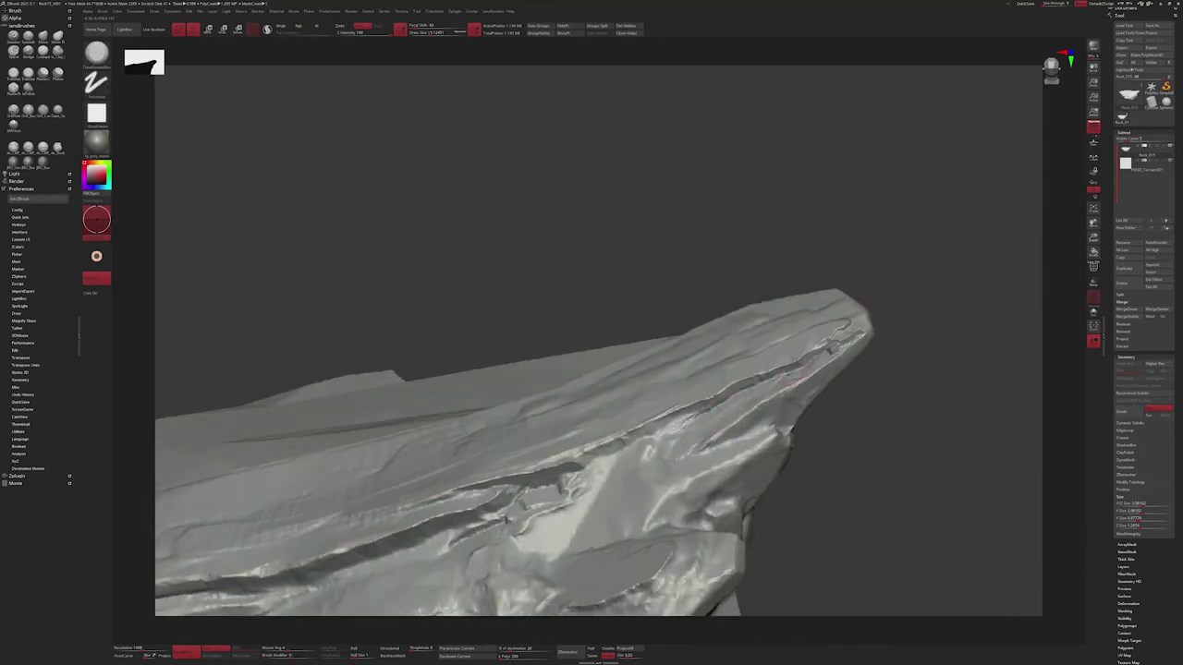
key("b")
key("b")
key("c")
key("b")
left_click_drag(868, 330, 836, 333)
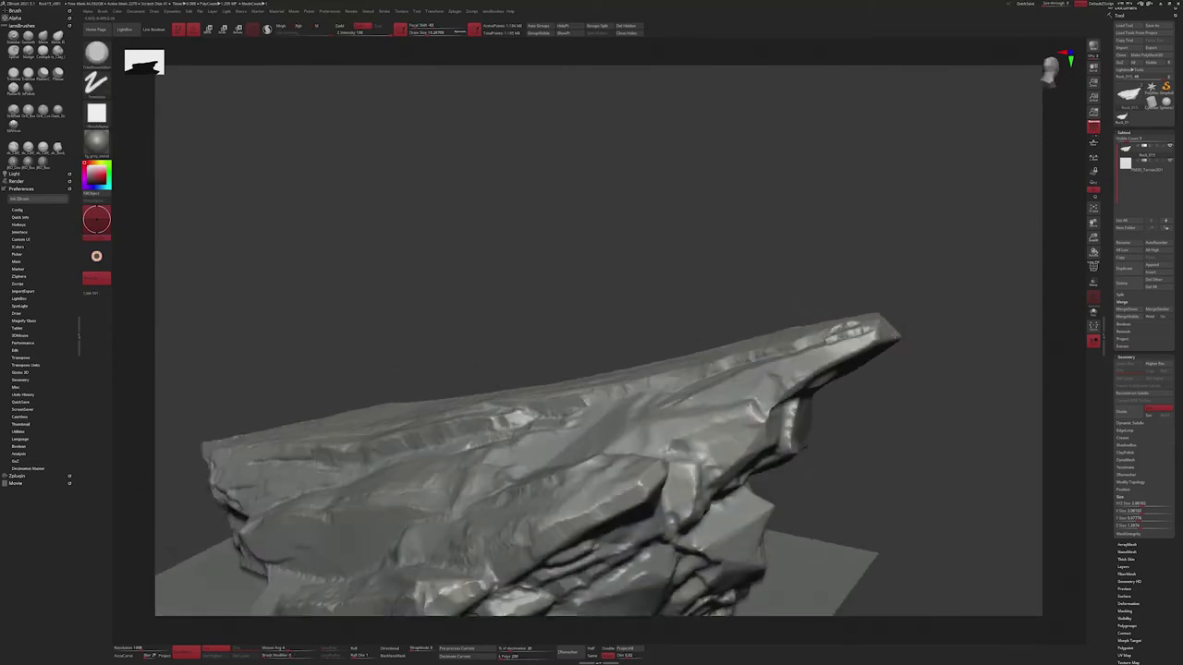
key("f")
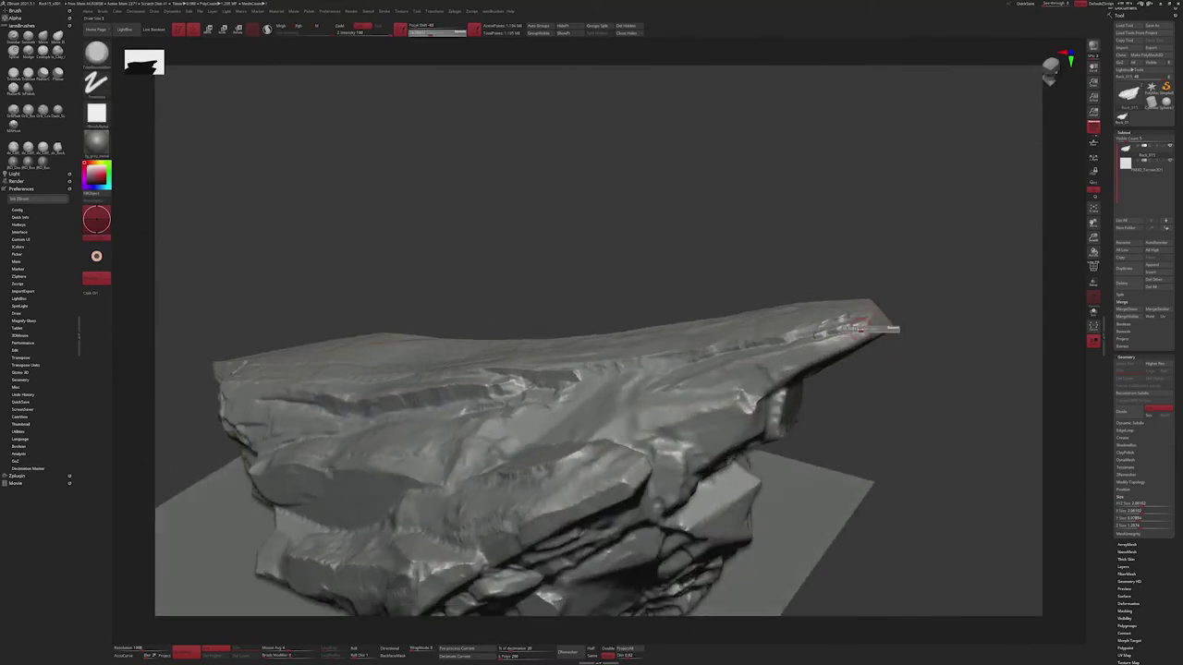
mouse_move(864, 333)
left_mouse_down()
mouse_move(856, 344)
mouse_move(902, 338)
mouse_move(855, 356)
mouse_move(888, 331)
mouse_move(977, 311)
mouse_move(742, 348)
mouse_move(910, 159)
left_mouse_up()
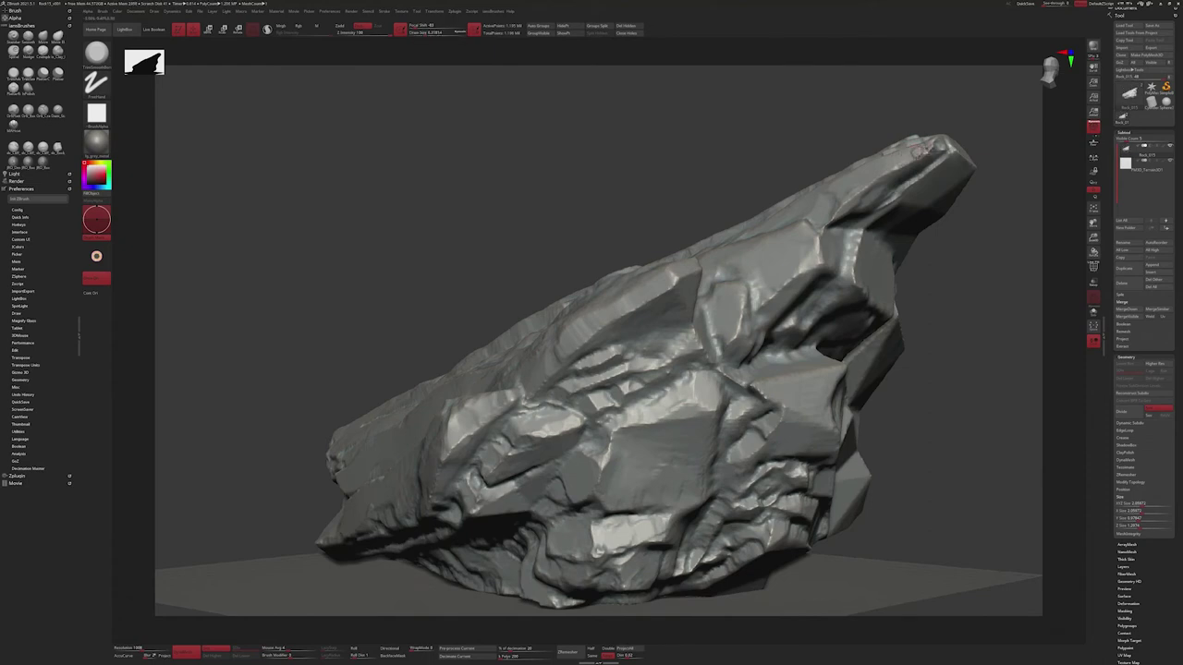
left_click_drag(907, 170, 926, 220)
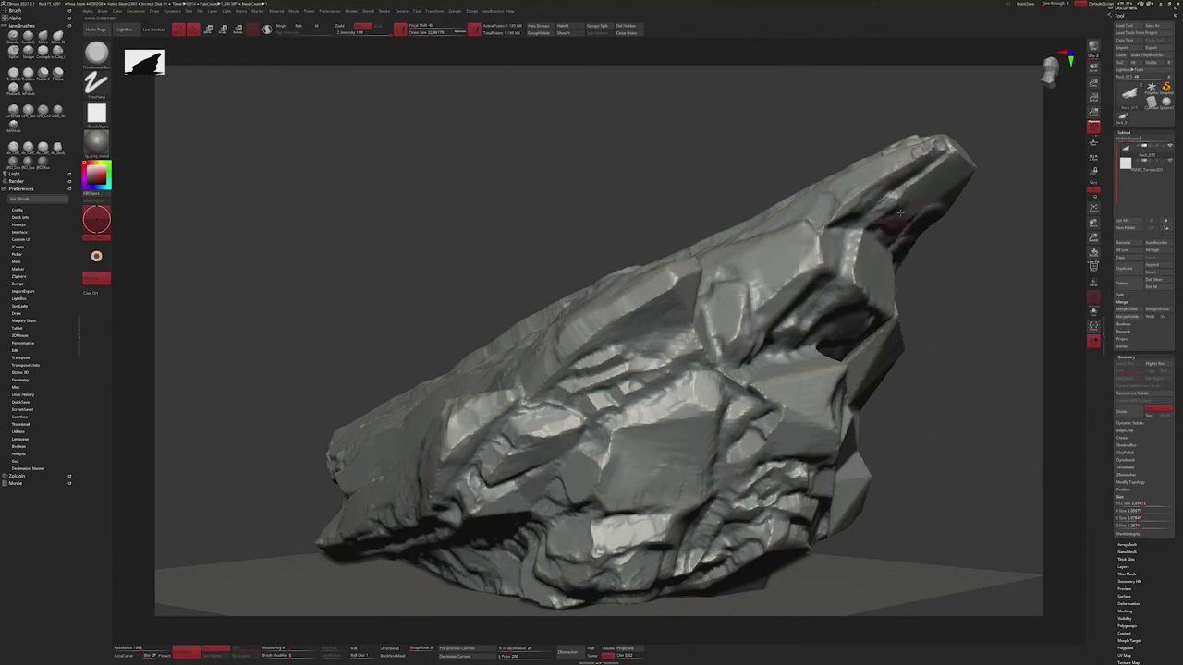
key("p")
left_click_drag(943, 202, 983, 179)
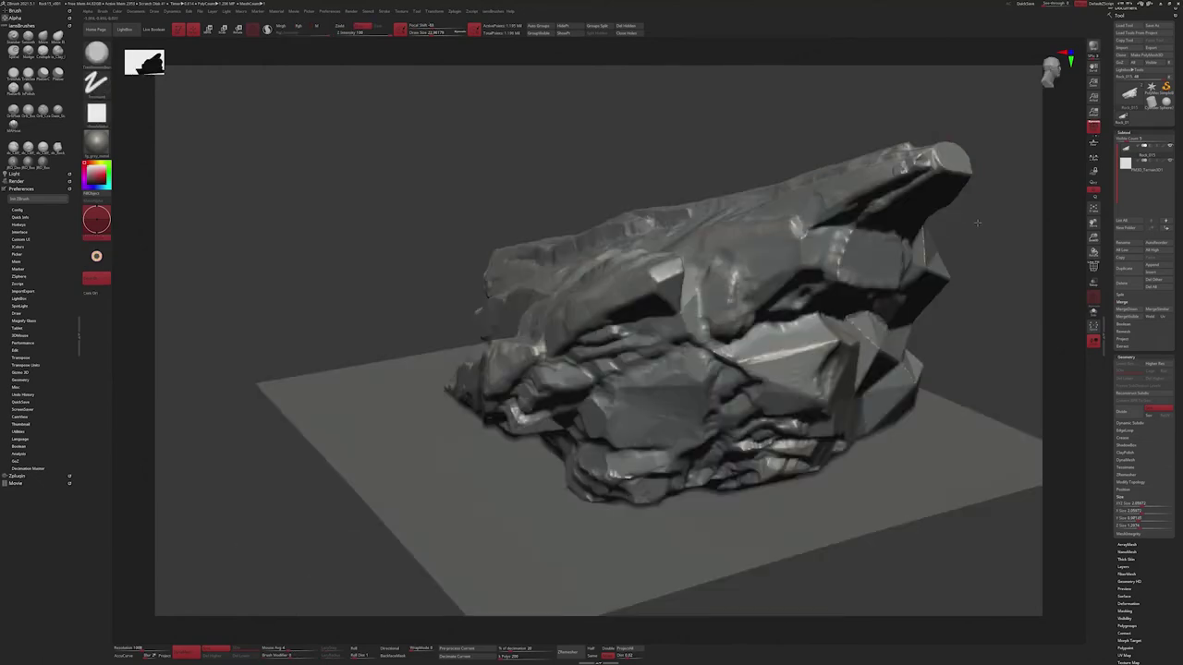
key("p")
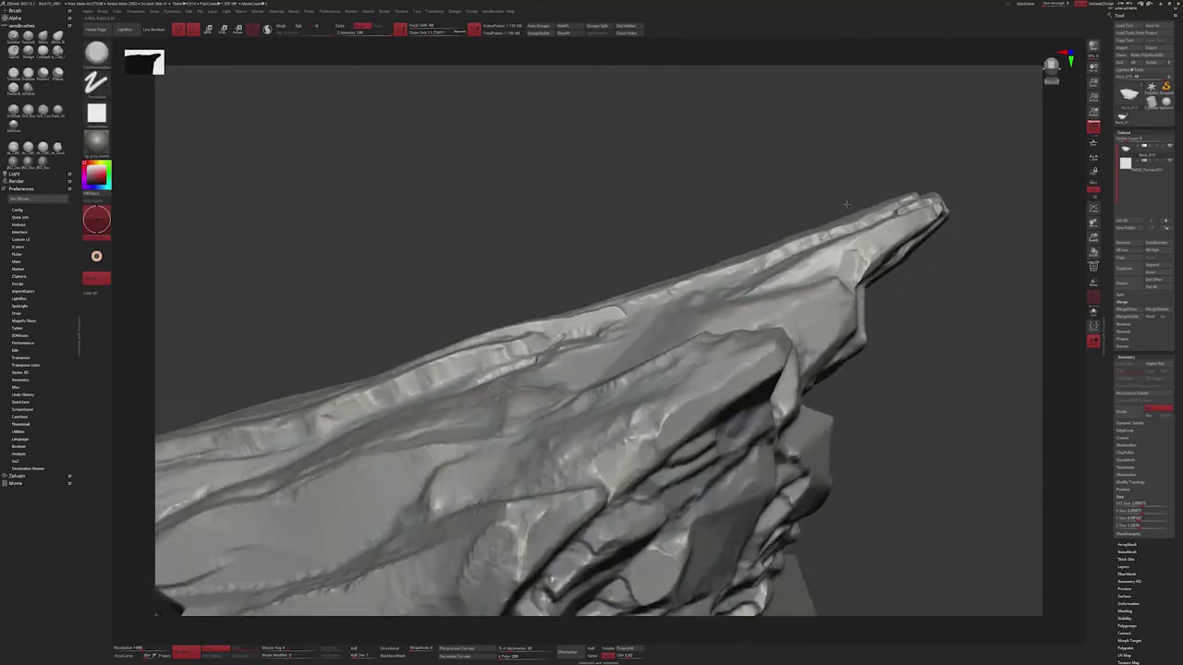
mouse_move(957, 175)
left_mouse_down()
mouse_move(823, 284)
mouse_move(836, 231)
left_mouse_up()
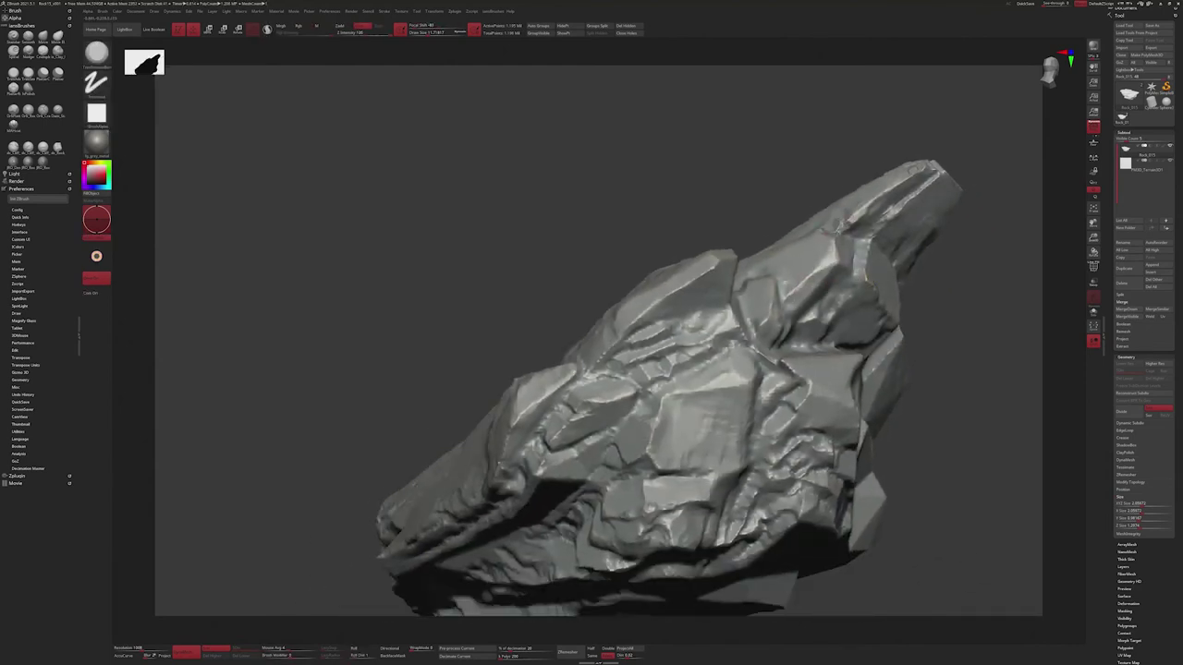
key("b")
key("d")
key("s")
key("b")
key("t")
key("s")
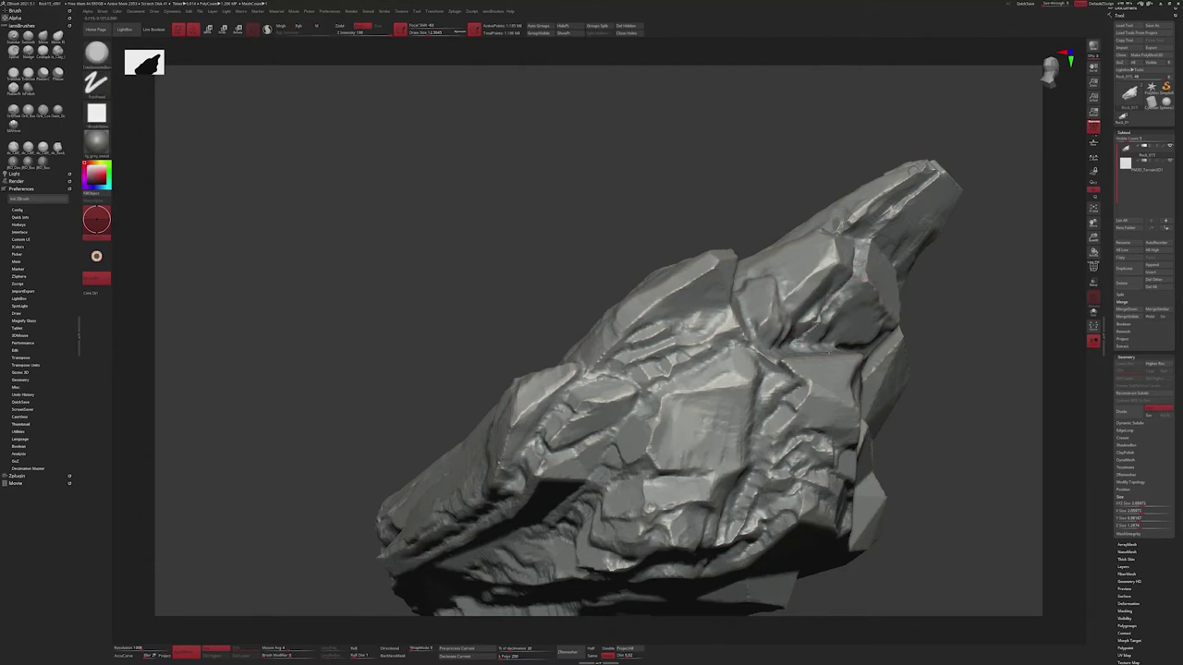
key("bracketleft")
mouse_move(865, 346)
right_mouse_down()
mouse_move(919, 298)
mouse_move(887, 305)
mouse_move(965, 329)
mouse_move(945, 290)
mouse_move(952, 397)
mouse_move(969, 426)
mouse_move(944, 325)
mouse_move(933, 444)
mouse_move(843, 450)
mouse_move(860, 443)
right_mouse_up()
key("b")
key("c")
key("l")
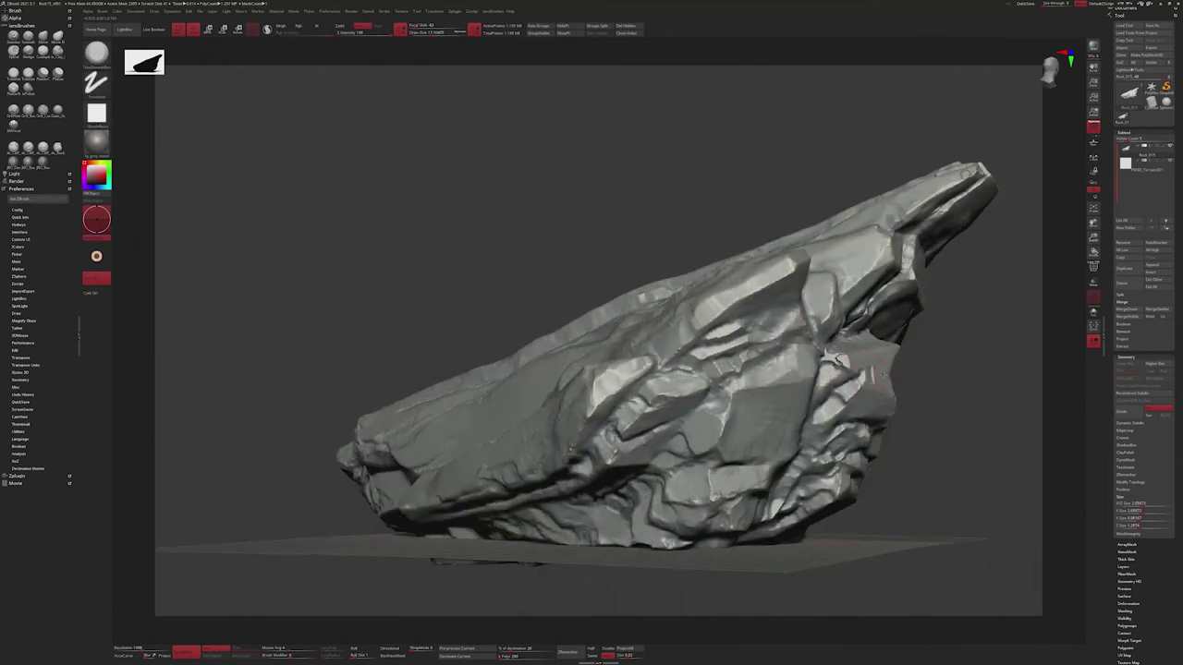
mouse_move(878, 374)
right_mouse_down()
mouse_move(889, 371)
mouse_move(864, 342)
mouse_move(703, 397)
mouse_move(573, 462)
right_mouse_up()
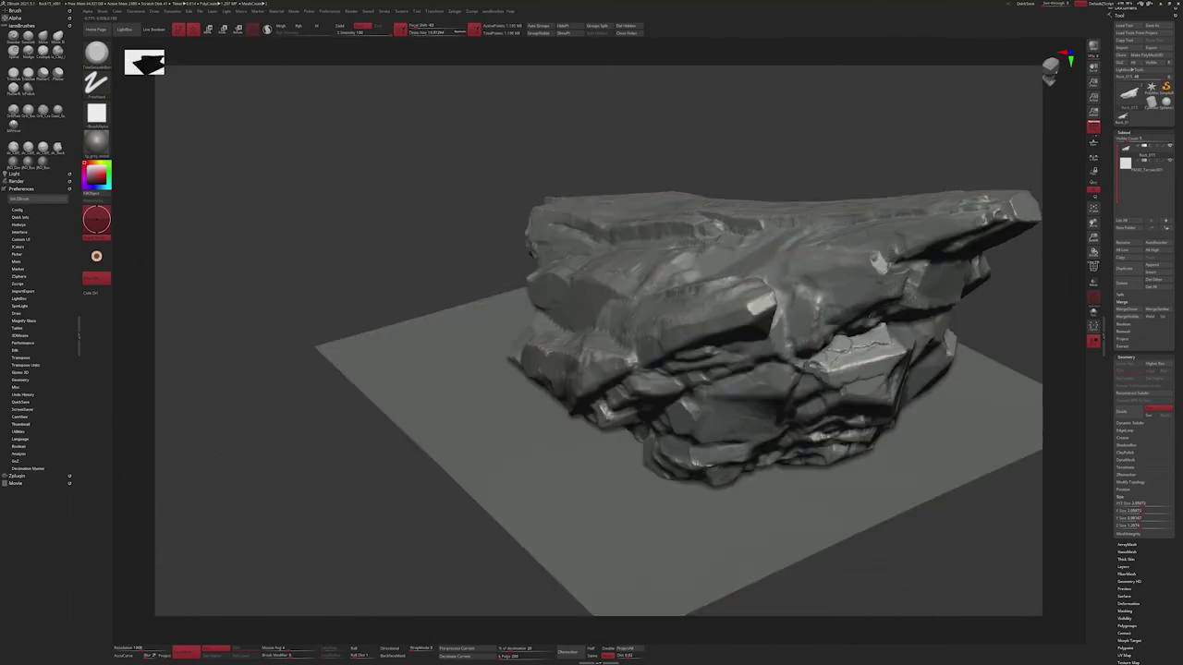
mouse_move(874, 356)
right_mouse_down()
mouse_move(873, 416)
mouse_move(882, 344)
mouse_move(776, 360)
mouse_move(841, 357)
mouse_move(864, 333)
mouse_move(873, 365)
mouse_move(878, 355)
right_mouse_up()
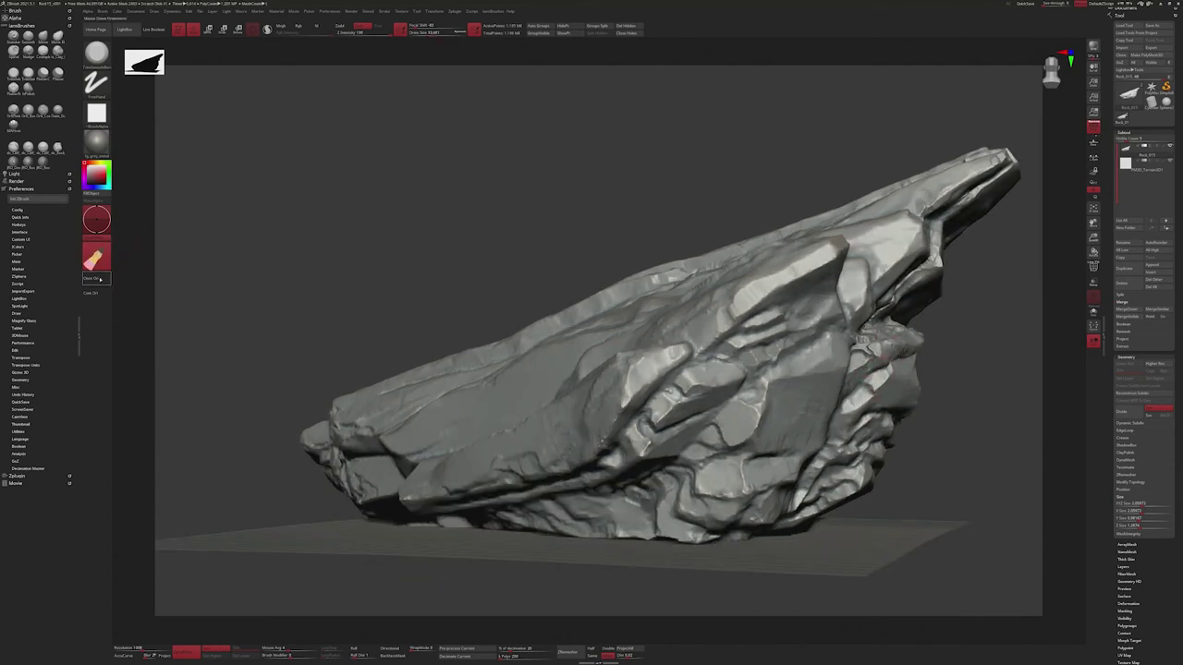
- Show the rock without the ground plane and turn it to view the underside
left_click(96, 279)
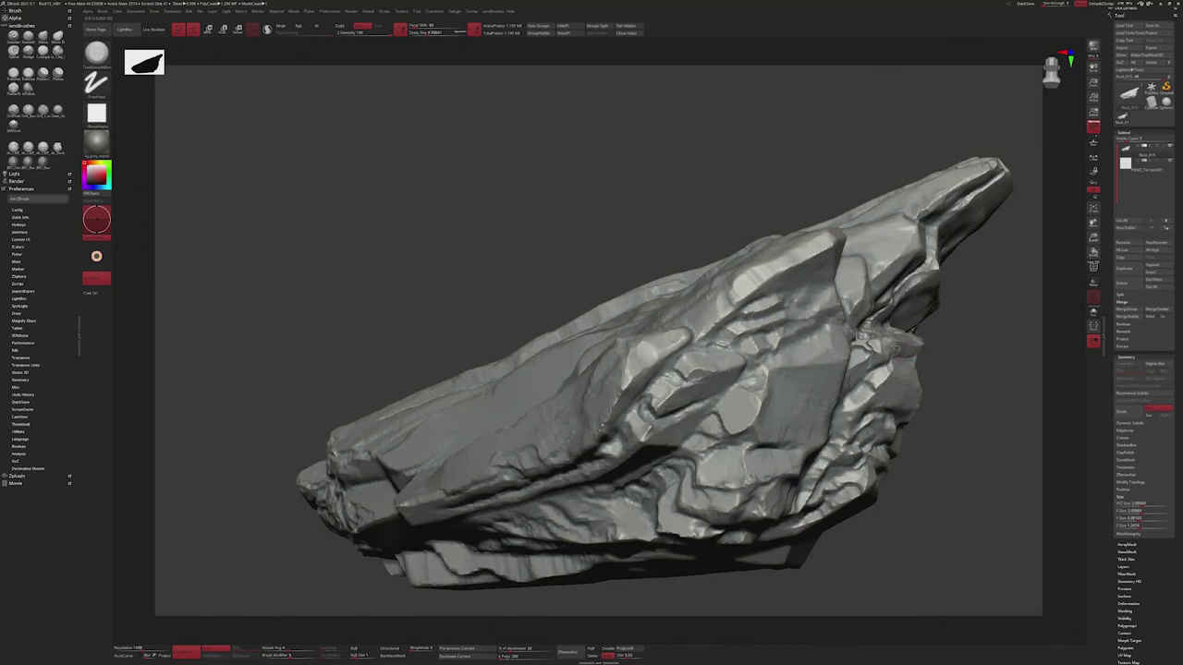
right_click_drag(888, 342, 968, 322)
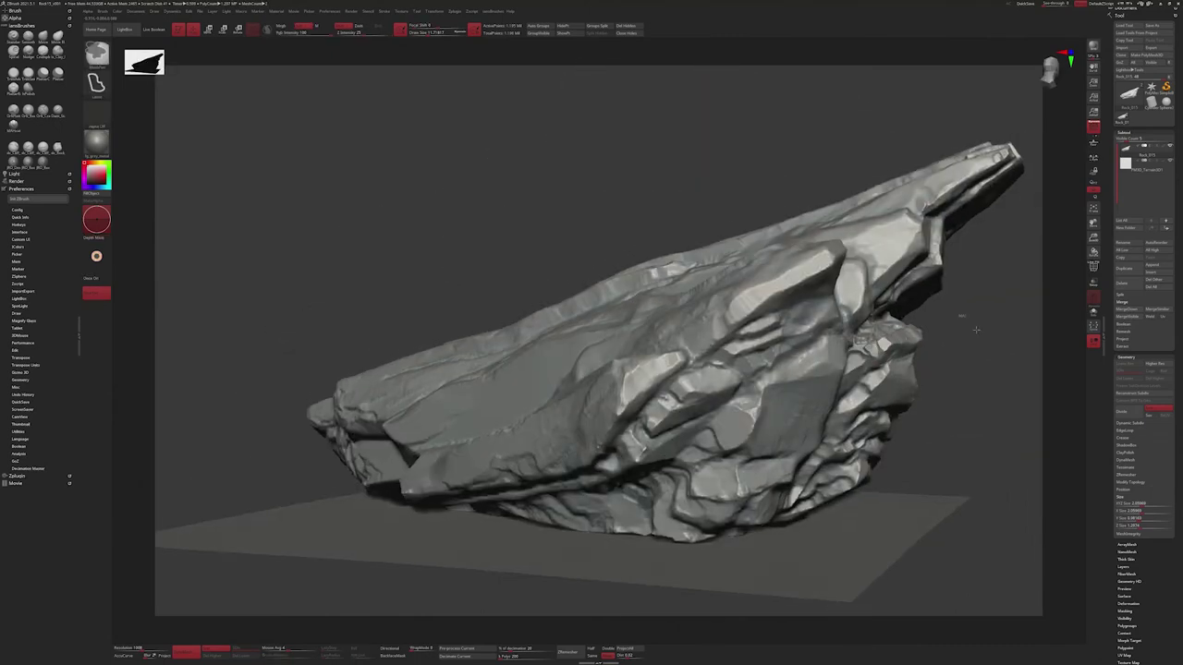
mouse_move(872, 403)
right_mouse_down()
mouse_move(839, 425)
mouse_move(857, 525)
mouse_move(703, 517)
right_mouse_up()
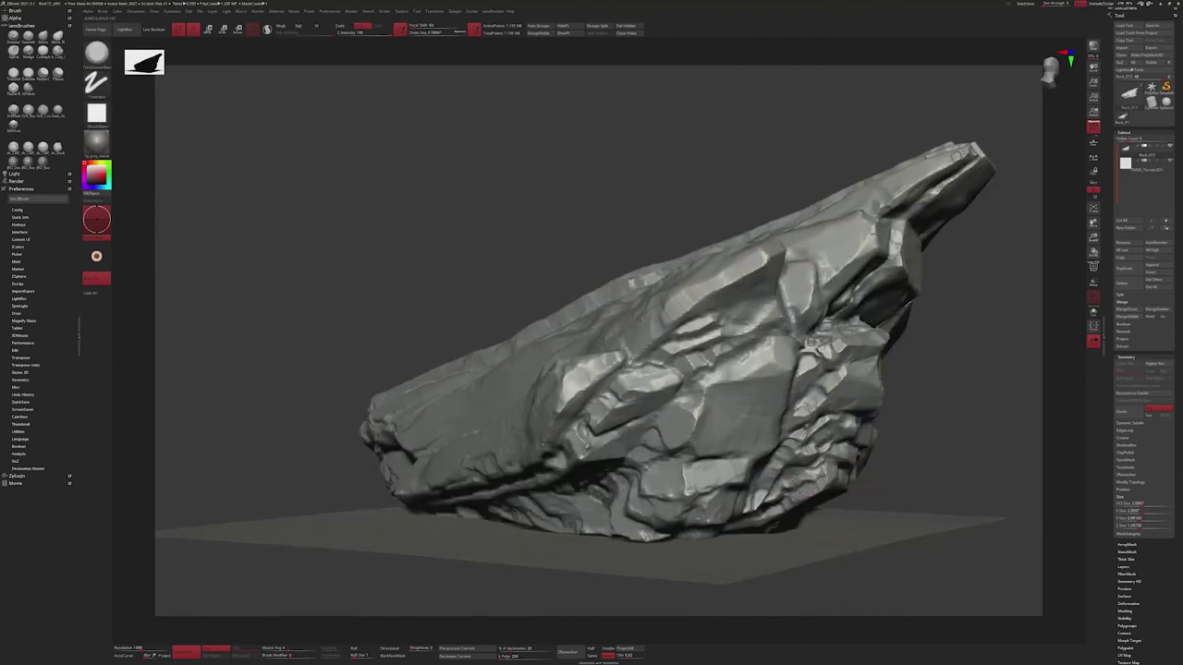
mouse_move(822, 475)
right_mouse_down()
mouse_move(795, 477)
mouse_move(724, 403)
right_mouse_up()
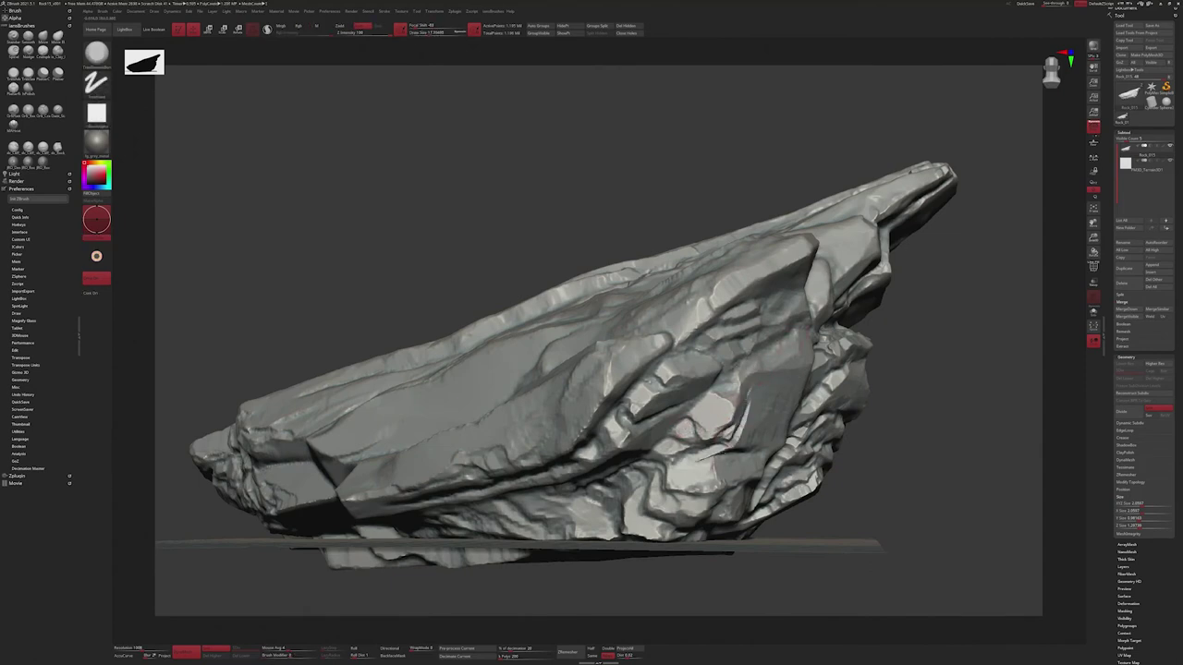
- Flatten a small patch on the rock's lower right and smooth it with Shift
left_click_drag(685, 432, 664, 464)
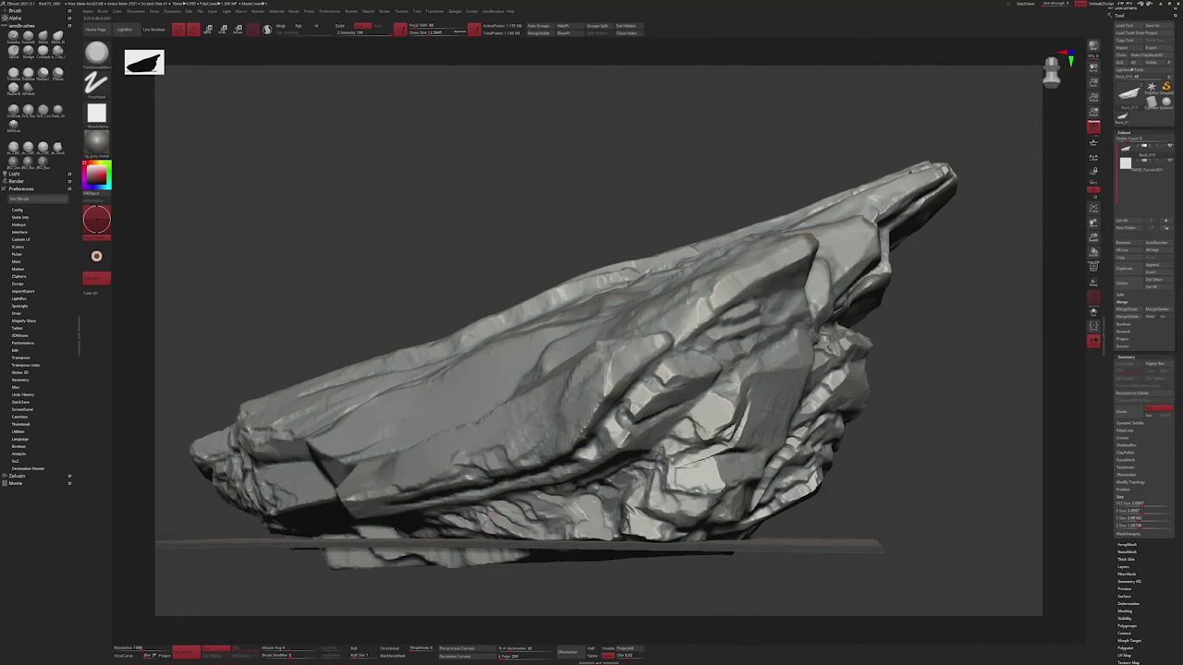
right_click_drag(573, 508, 600, 503)
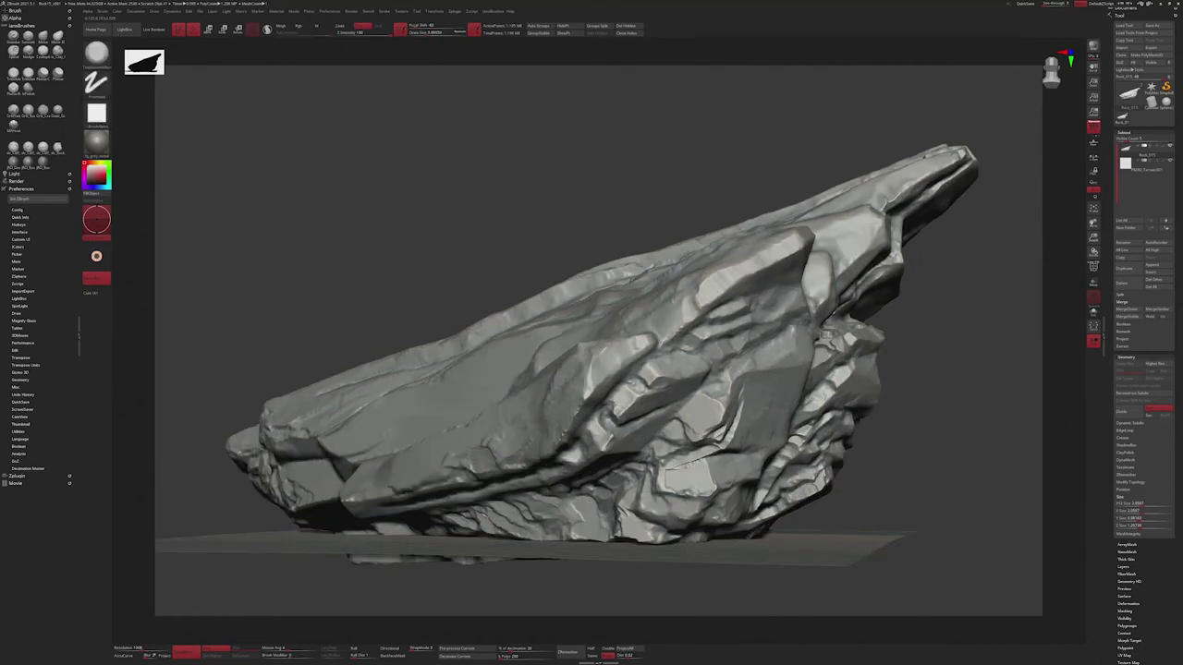
key("shift")
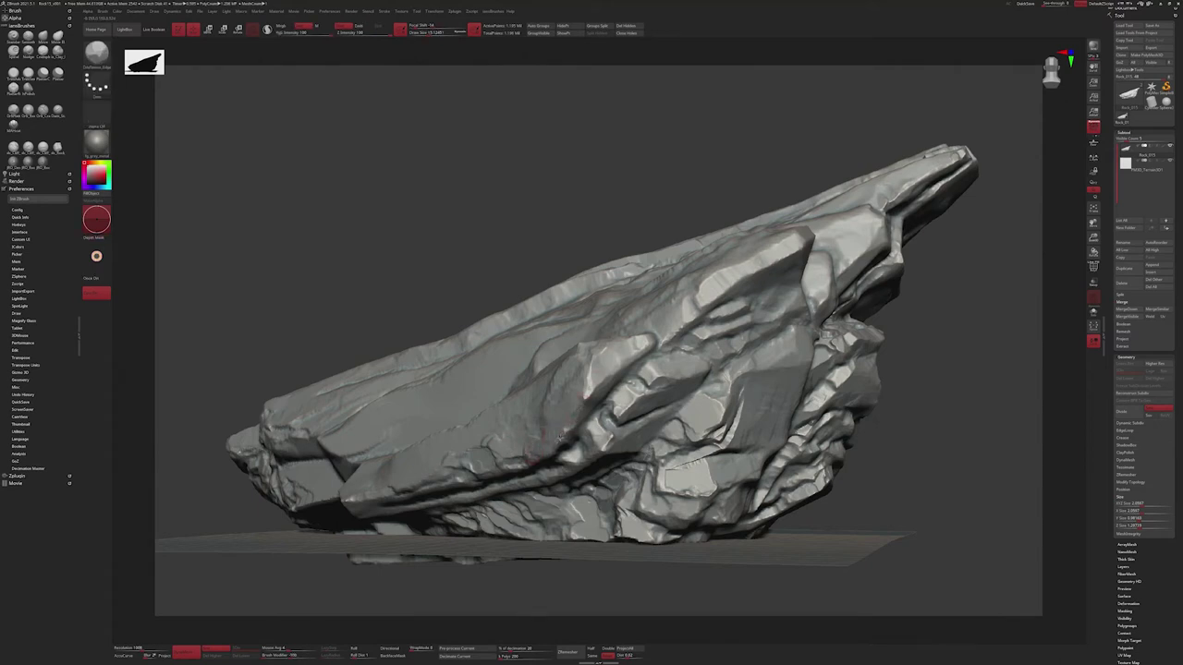
key("shift")
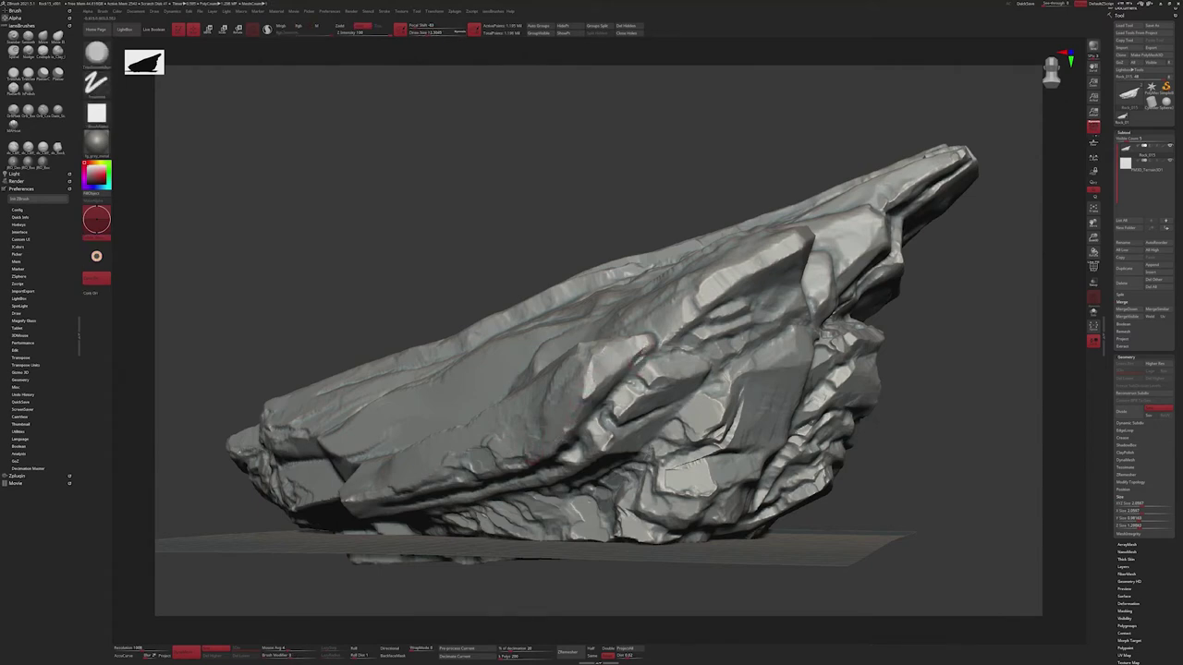
key("shift")
key("shift")
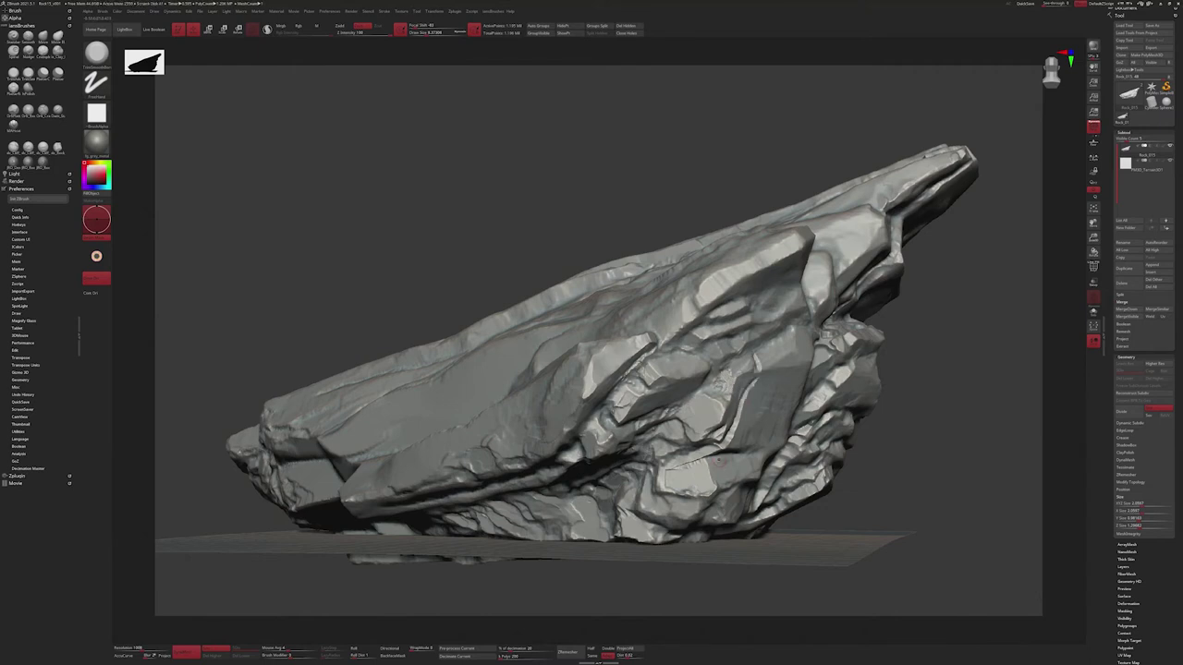
- Sculpt a short stroke on the lower right, then switch brushes with BST and BTD
key("ctrl")
key("ctrl")
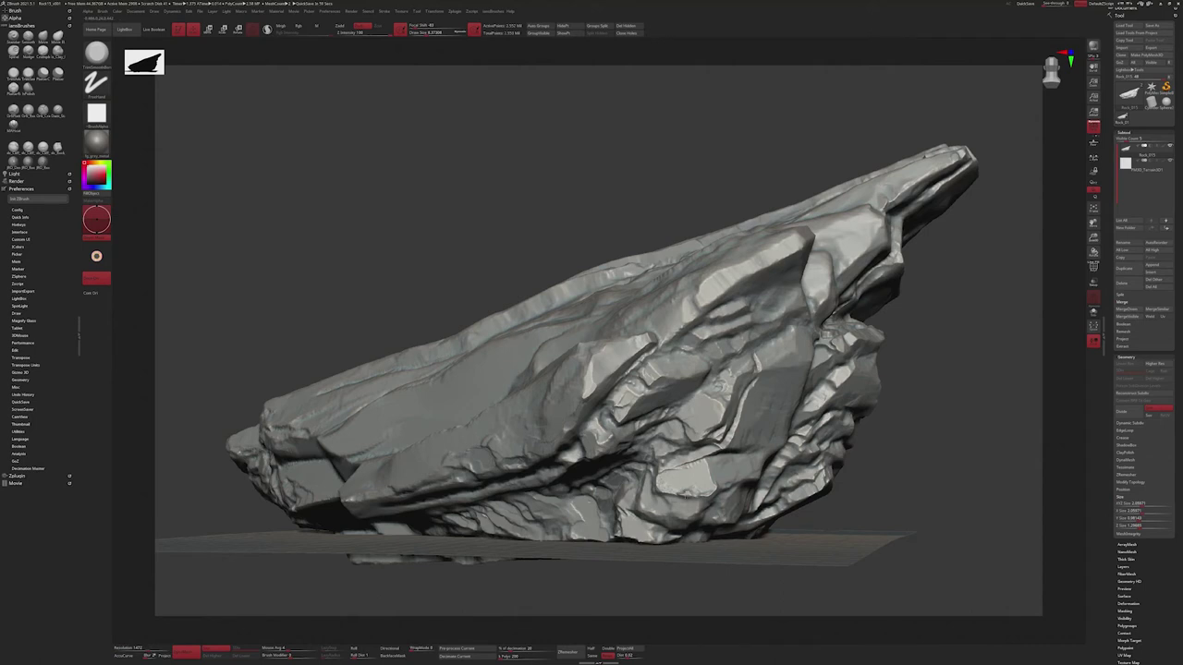
left_click_drag(682, 497, 709, 490)
key("ctrl")
key("ctrl")
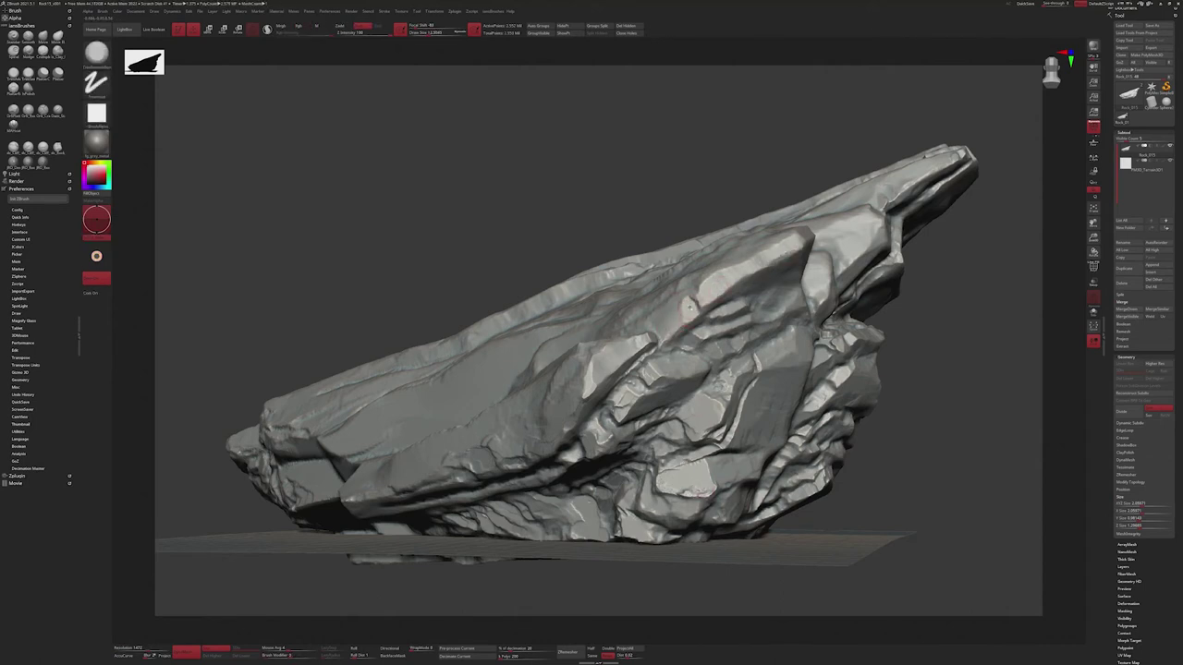
key("ctrl")
key("b")
key("s")
key("t")
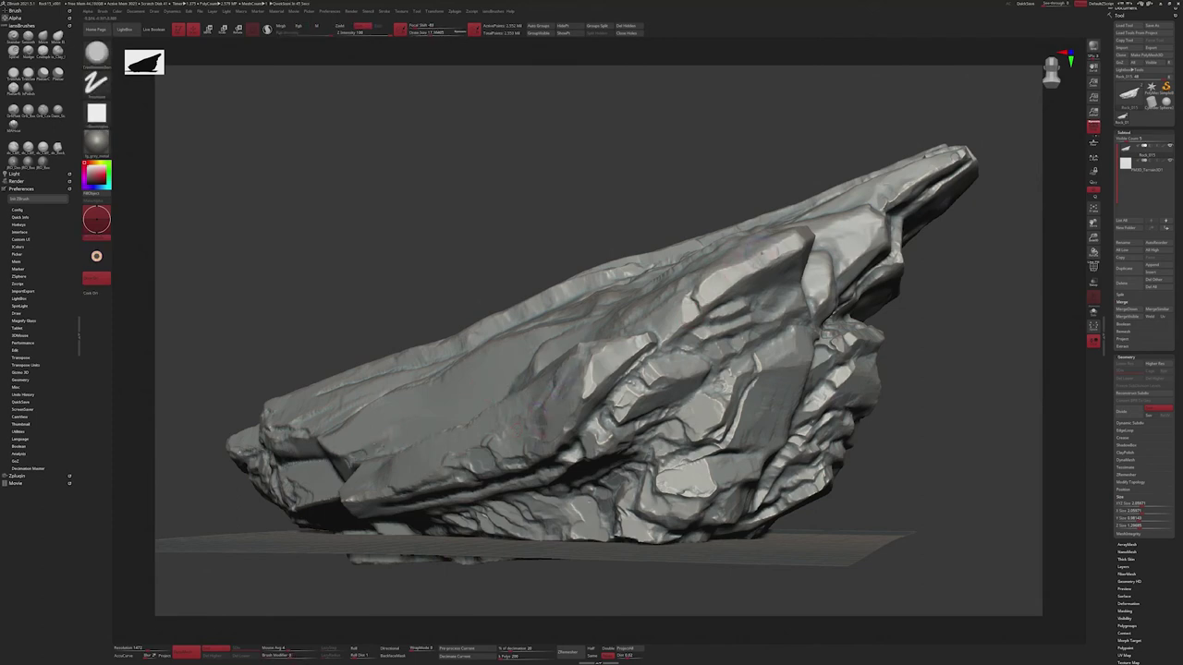
key("b")
key("t")
key("d")
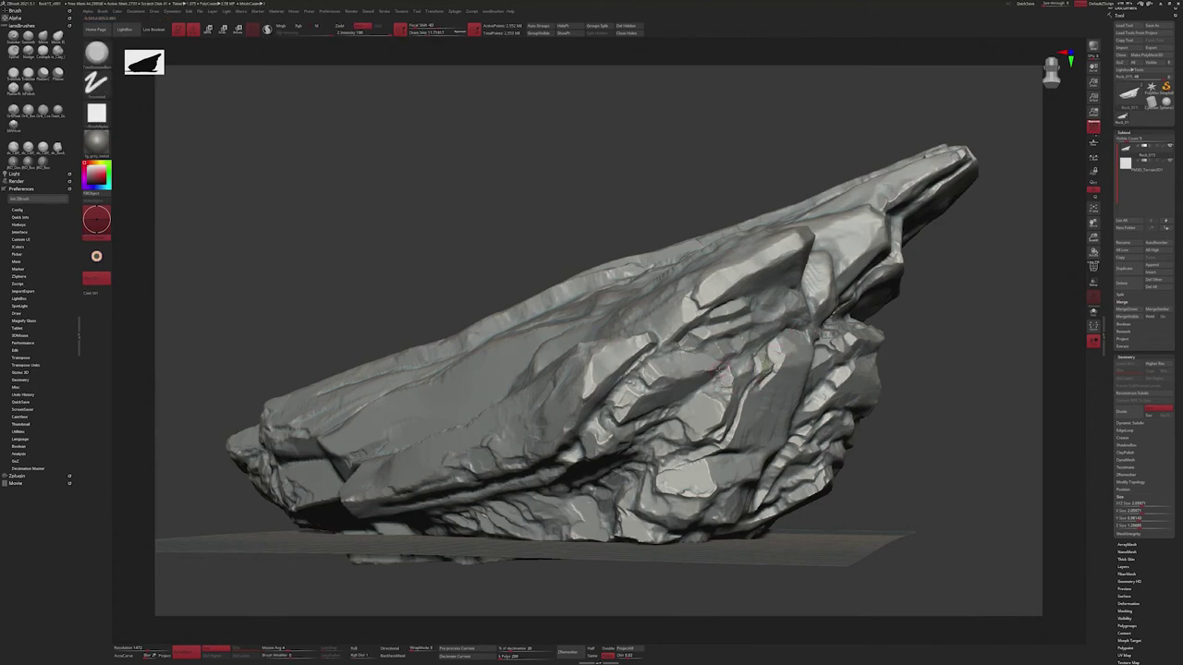
- Carve fine creases near the rock's pointed end and along its upper ridge
right_click_drag(658, 386, 856, 287)
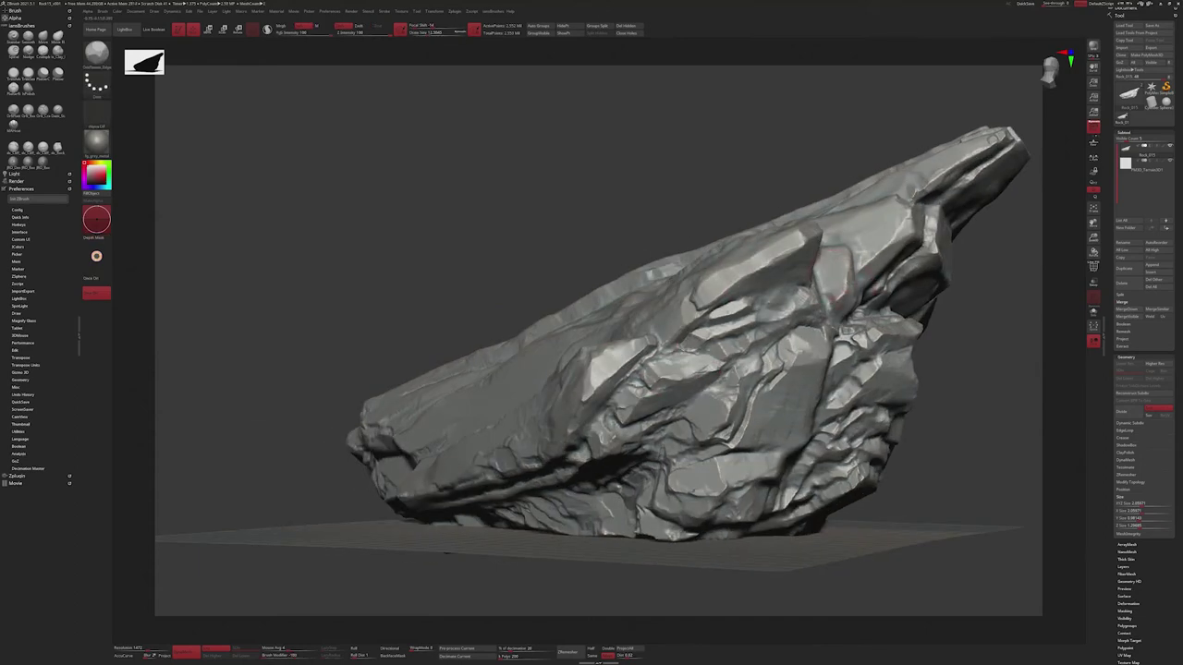
right_click_drag(777, 262, 747, 217)
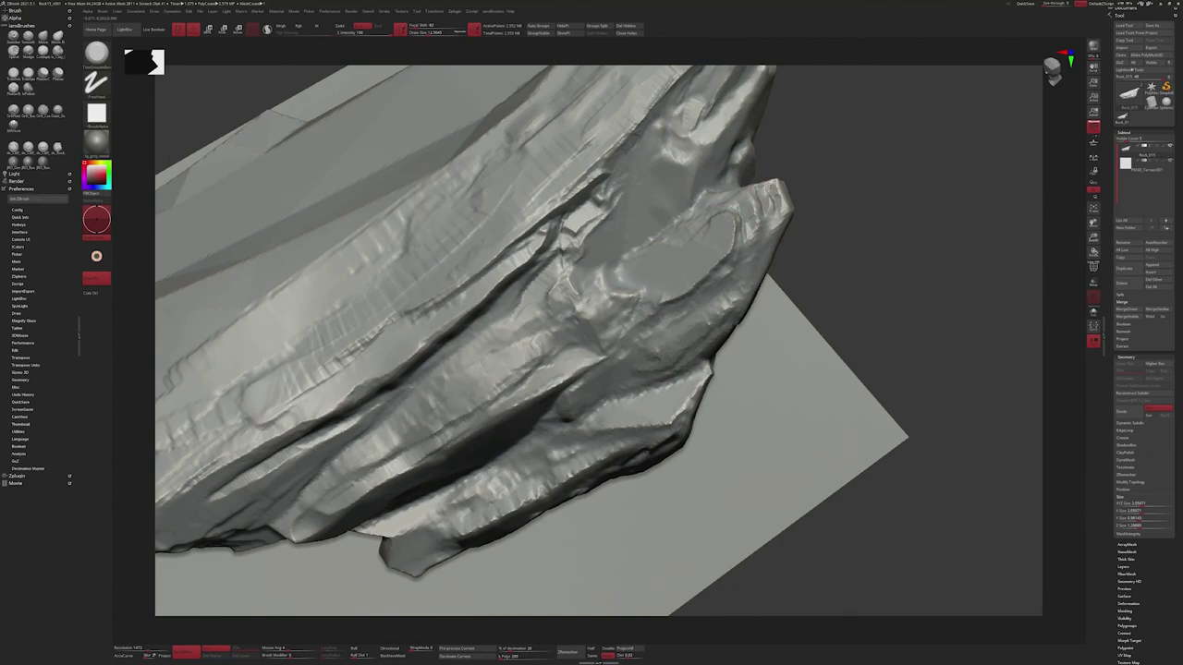
right_click_drag(774, 225, 774, 238)
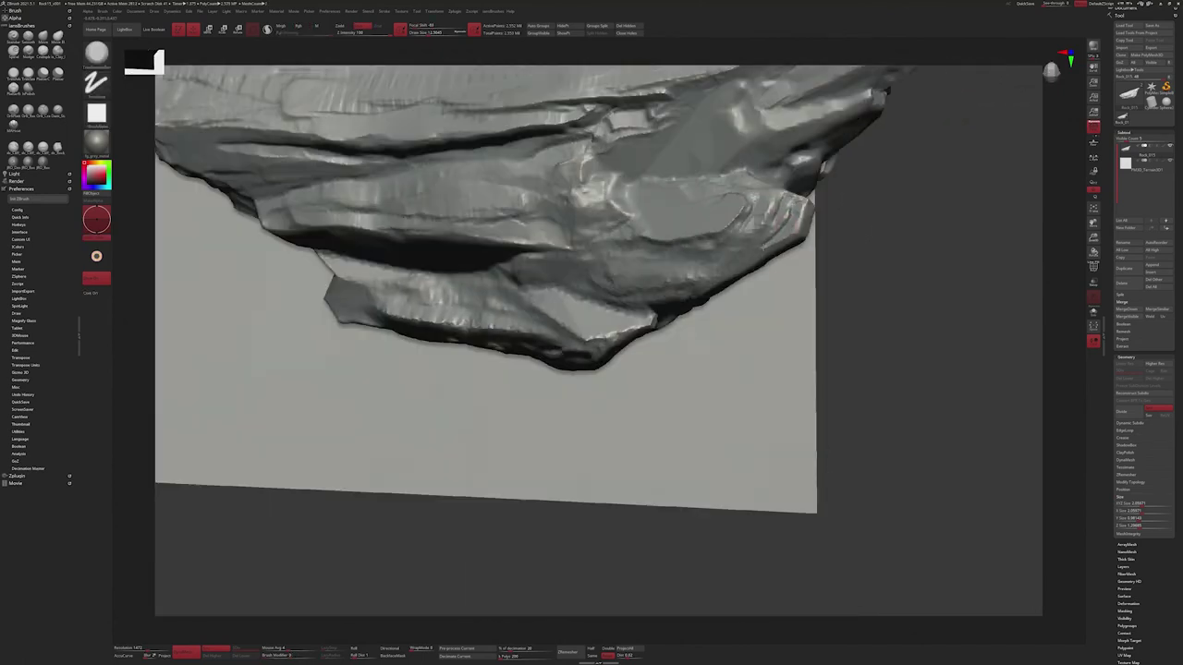
right_click_drag(709, 266, 722, 230)
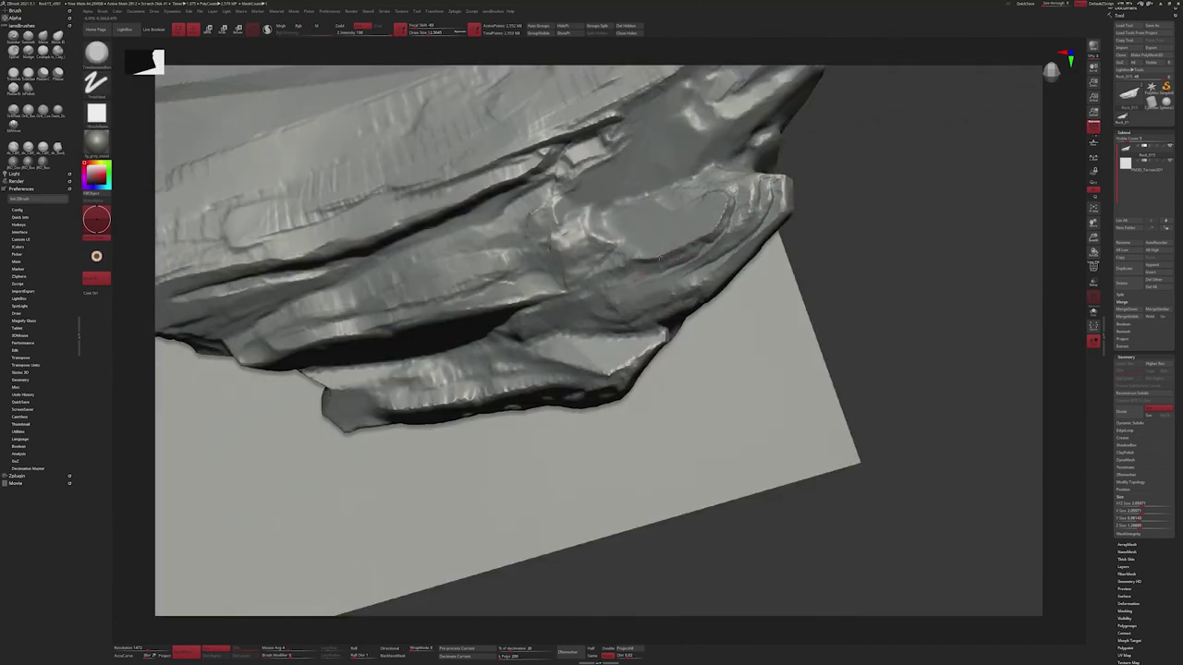
right_click_drag(660, 260, 780, 248)
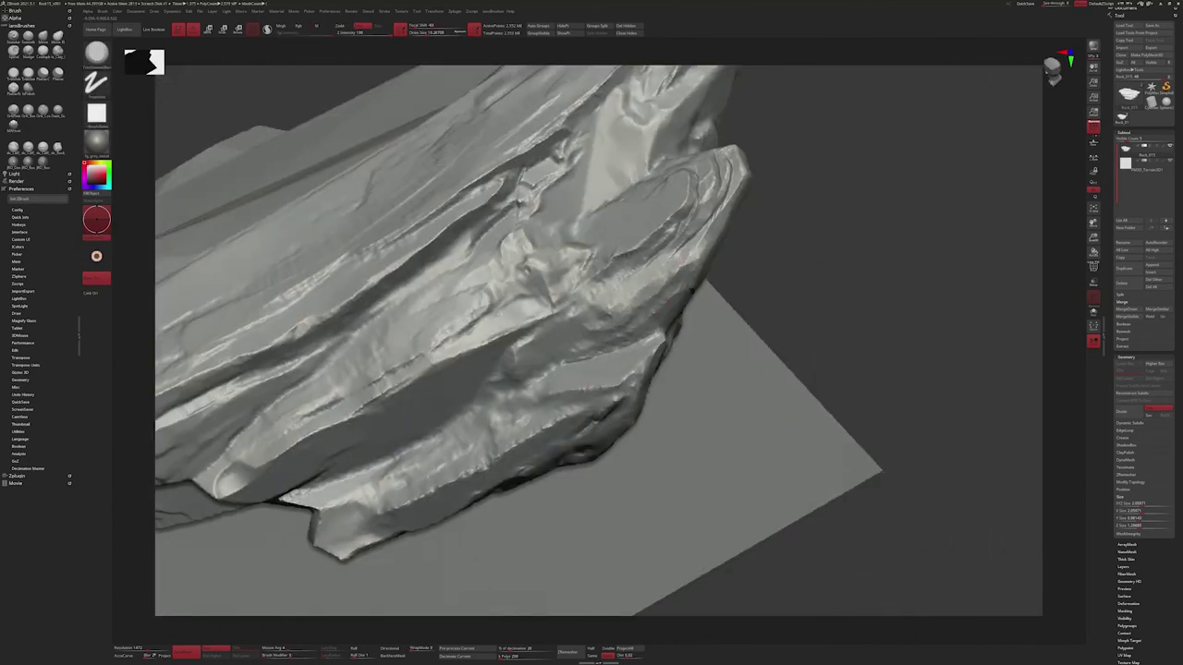
right_click_drag(548, 372, 567, 384)
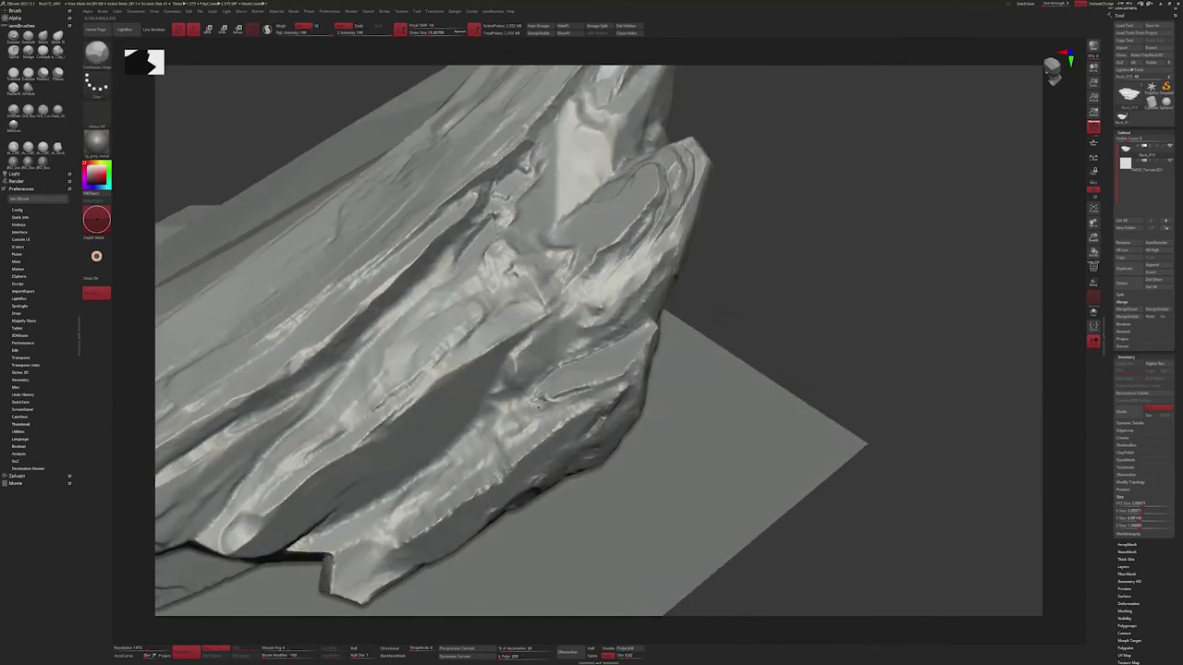
left_click_drag(520, 345, 509, 377)
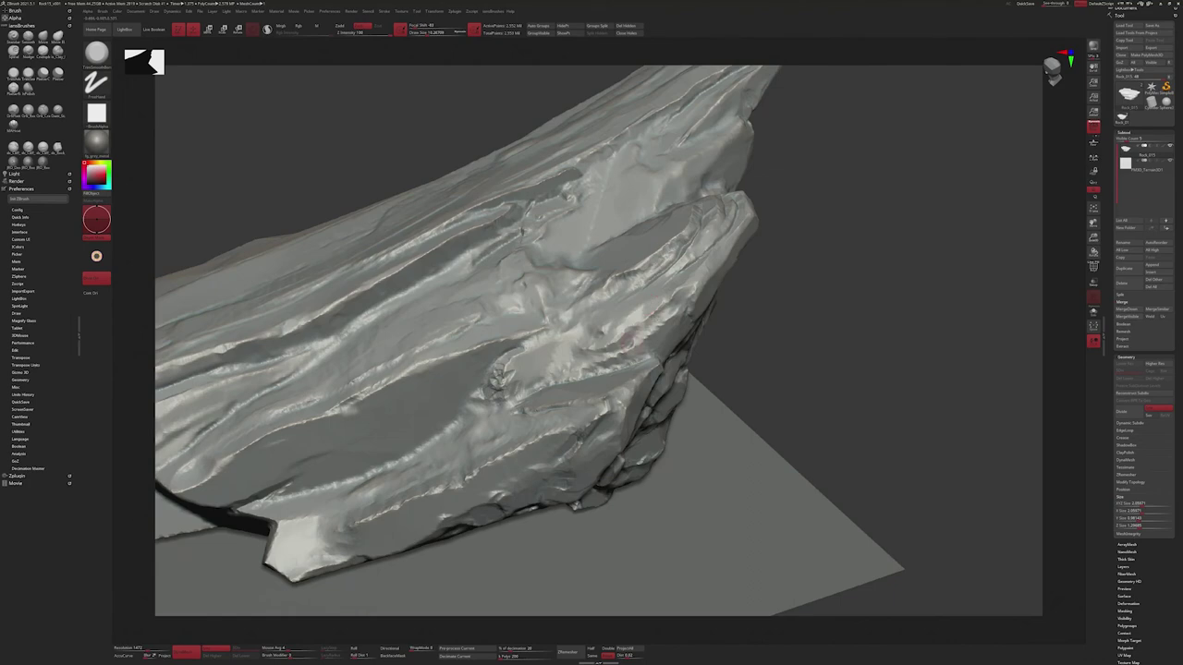
right_click_drag(624, 340, 638, 348)
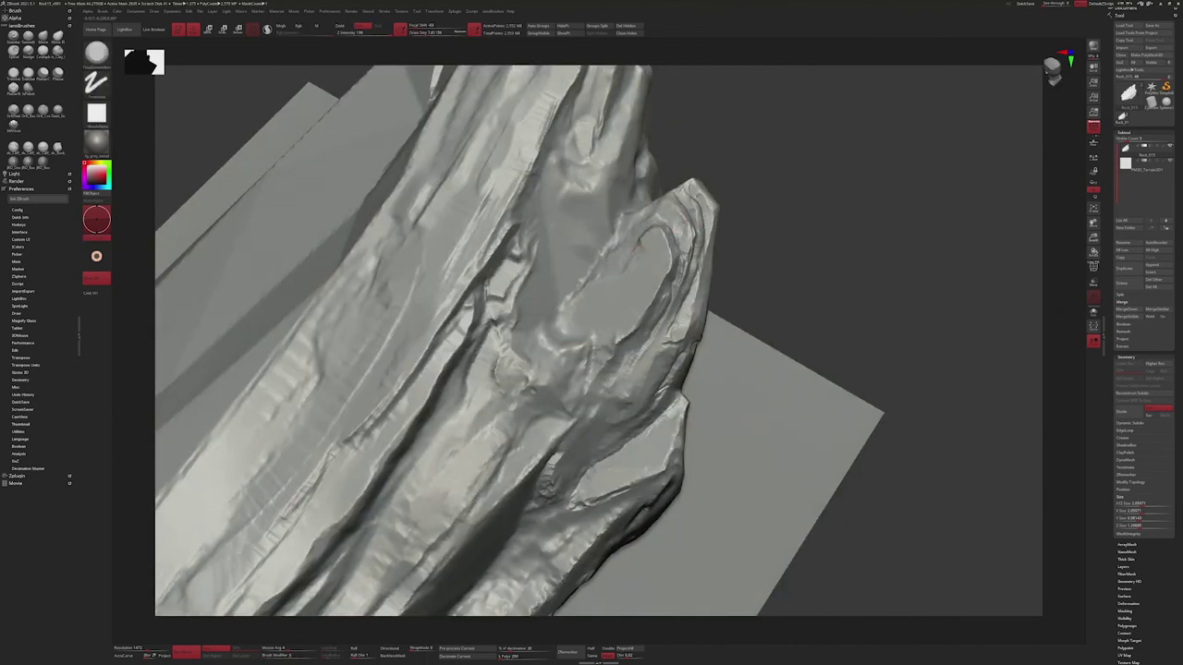
left_click_drag(636, 235, 664, 207)
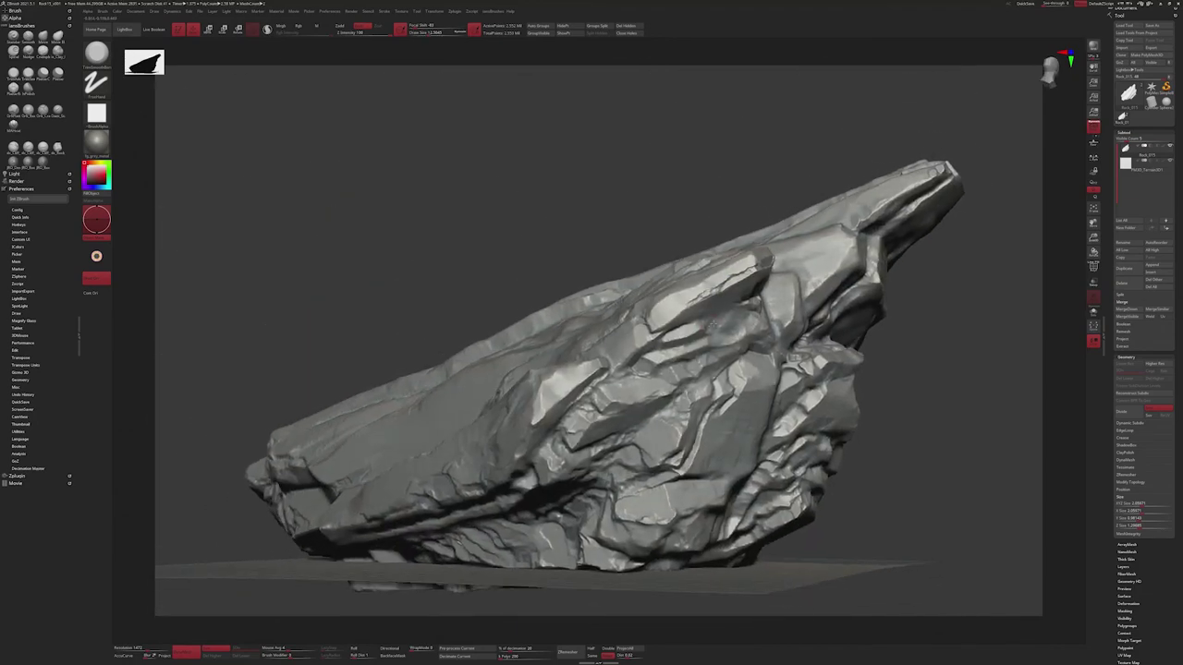
- Inspect the upper ridge from several angles and shrink the brush to about 8
middle_click_drag(644, 323, 532, 361)
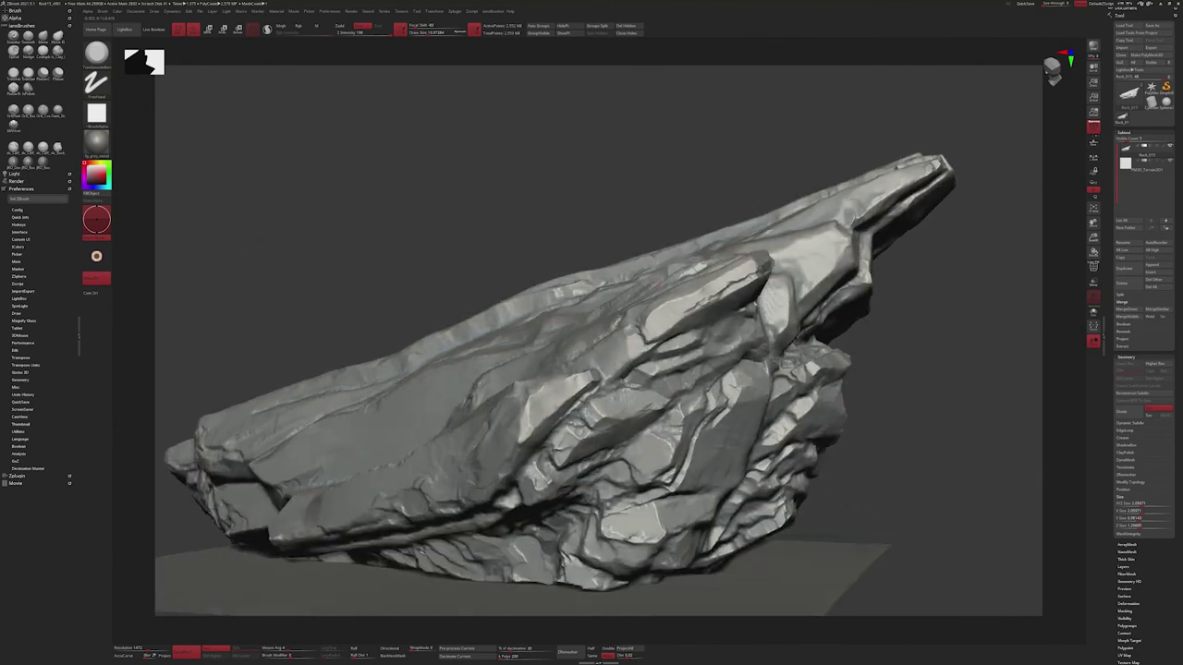
right_click_drag(570, 336, 617, 285)
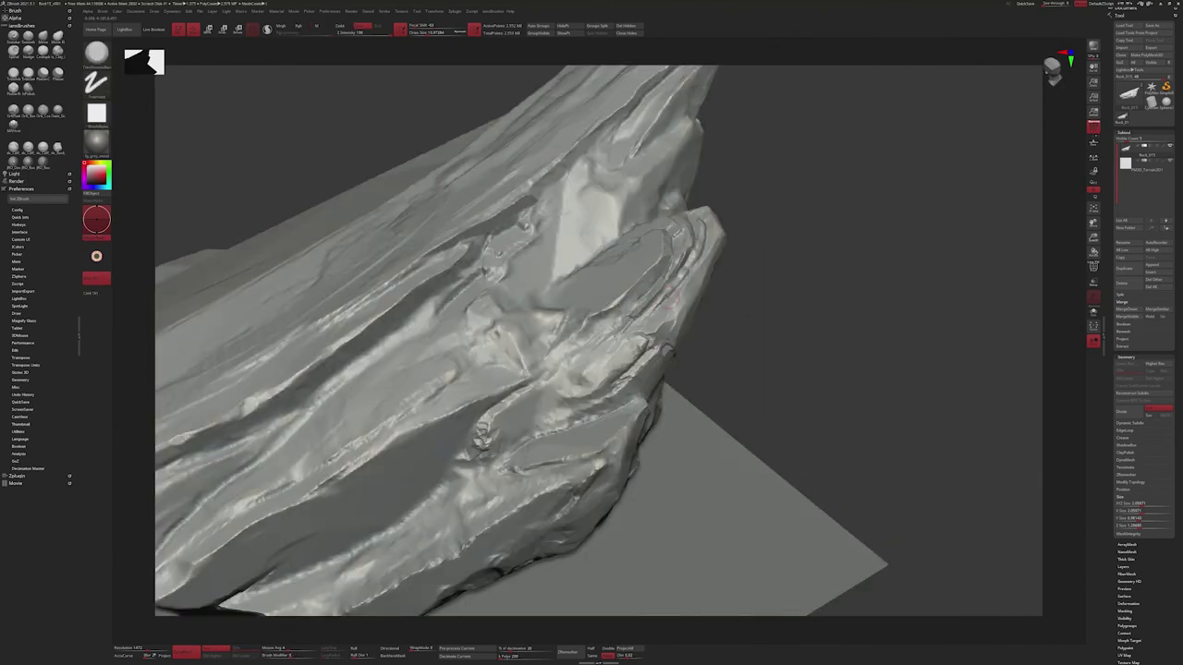
right_click_drag(658, 283, 619, 305)
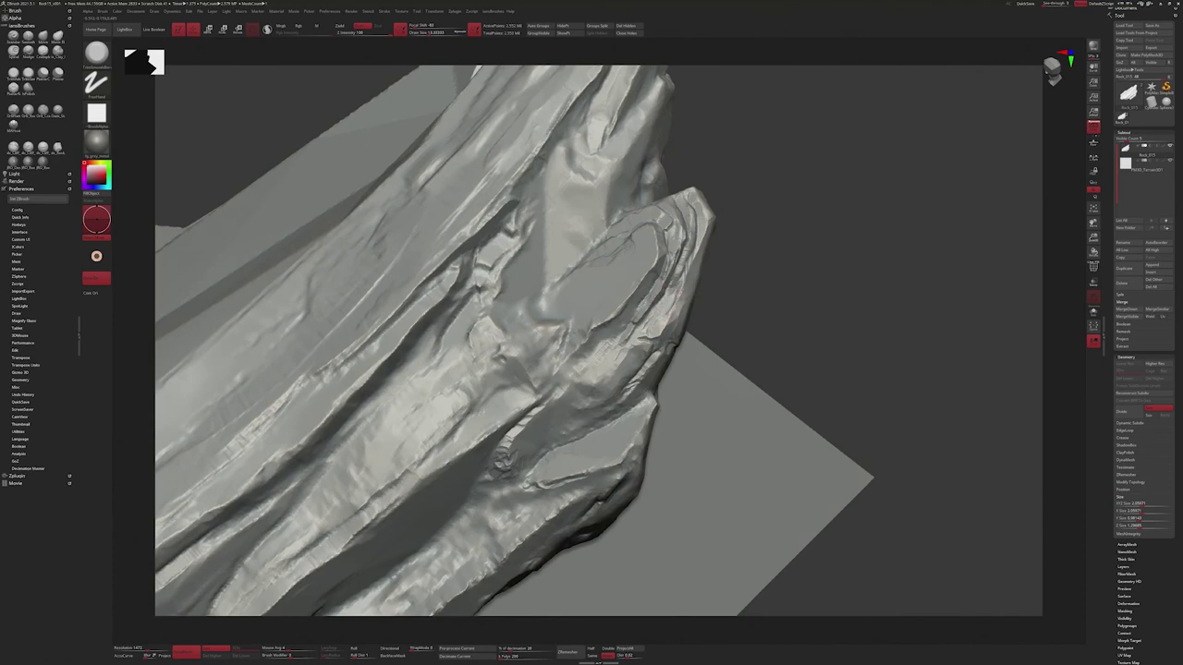
key("bracketleft")
- Select the Orb flatten brush with Dots stroke, turning the rock's tip upward
key("ctrl")
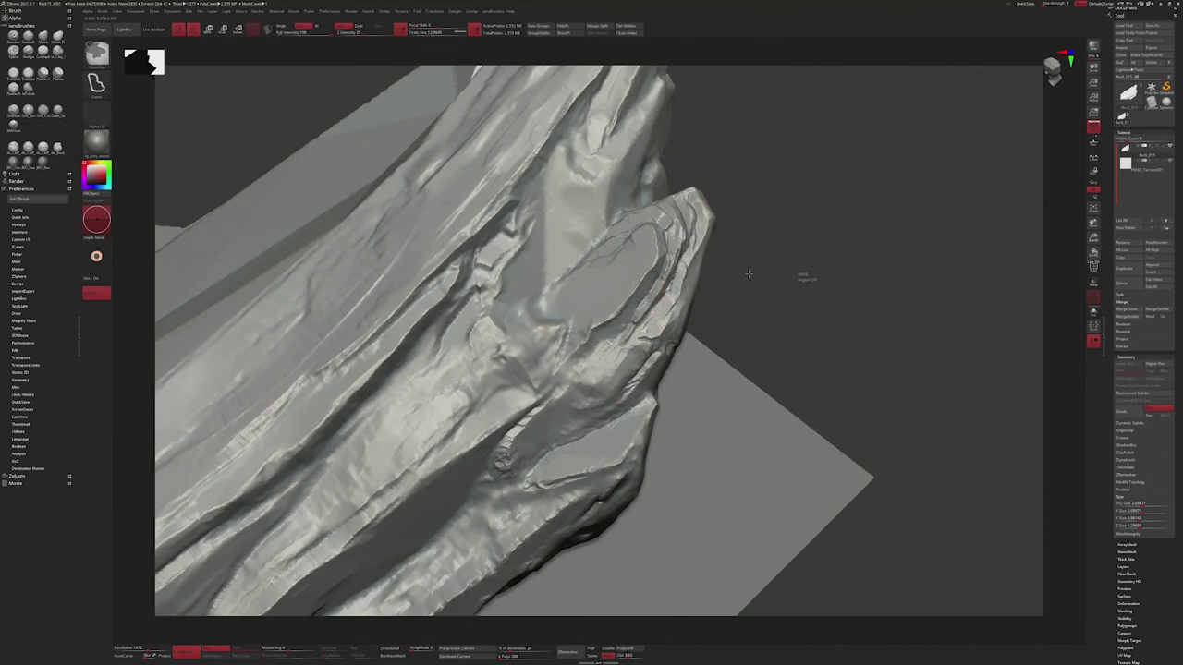
mouse_move(749, 273)
right_mouse_down()
mouse_move(759, 277)
mouse_move(512, 399)
mouse_move(476, 386)
right_mouse_up()
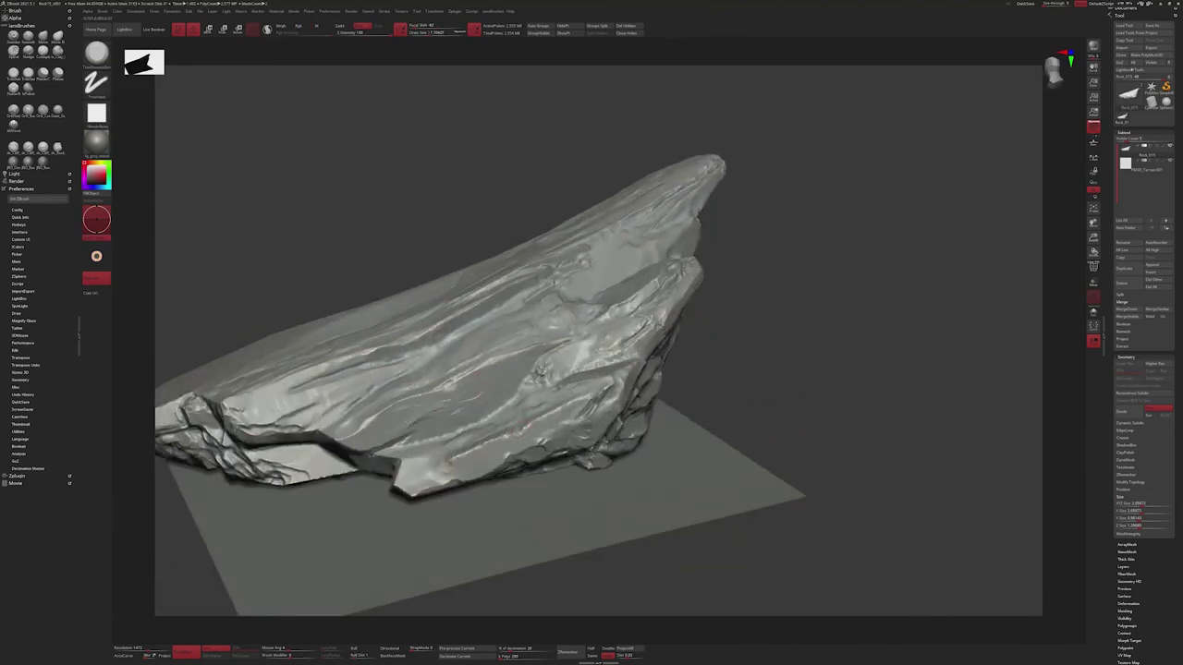
key("ctrl")
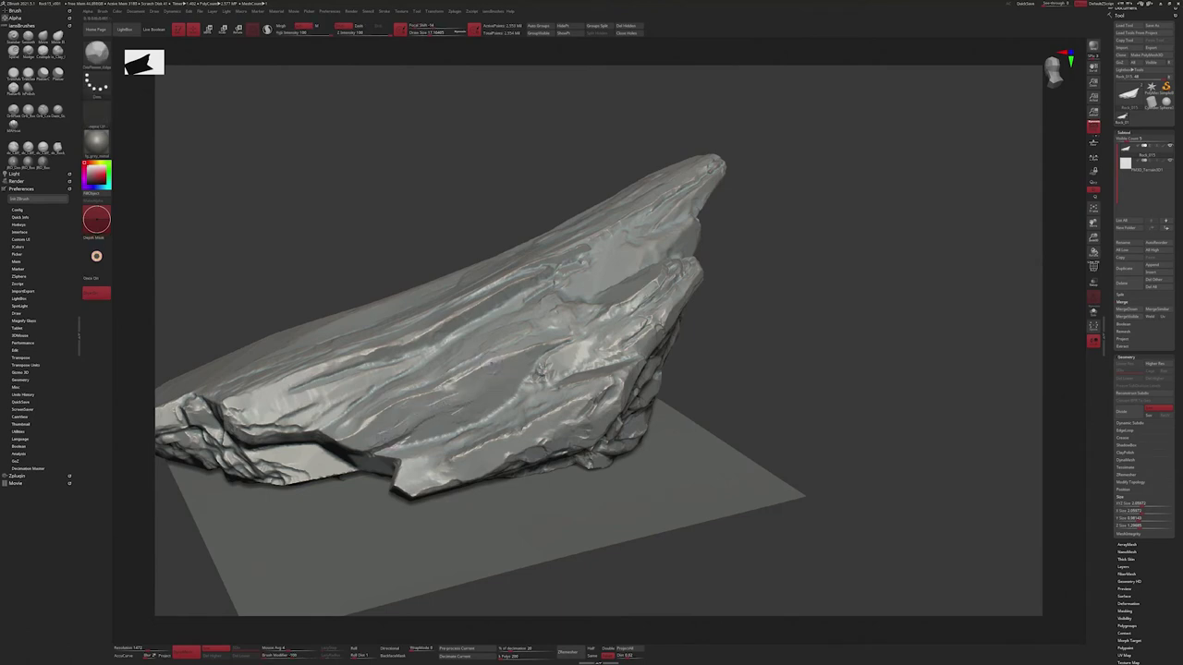
mouse_move(476, 386)
right_mouse_down()
mouse_move(536, 365)
mouse_move(606, 305)
mouse_move(454, 403)
right_mouse_up()
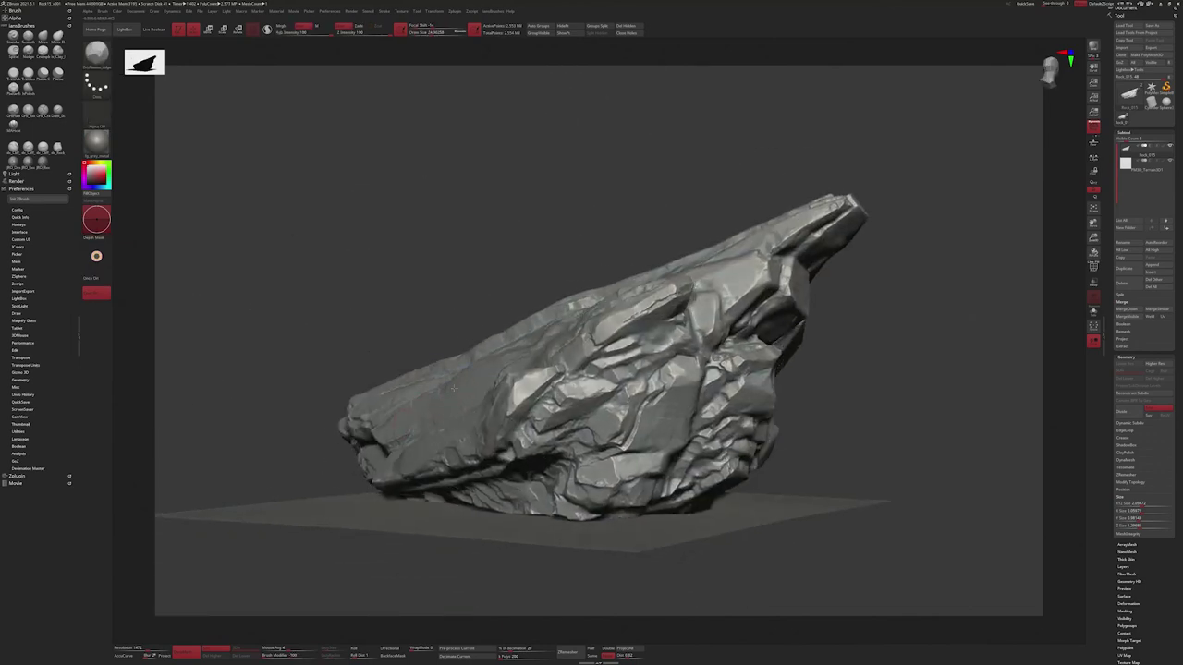
right_click_drag(454, 403, 344, 402, "shift")
key("b")
key("c")
key("b")
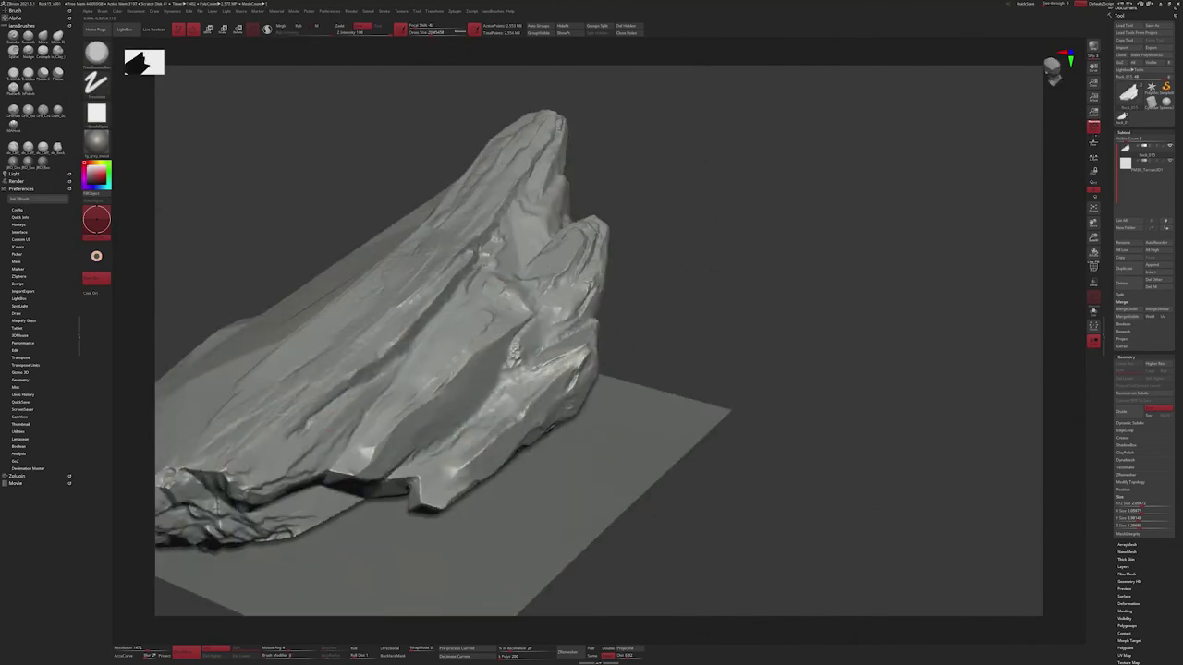
mouse_move(266, 465)
right_mouse_down()
mouse_move(305, 476)
mouse_move(278, 482)
right_mouse_up()
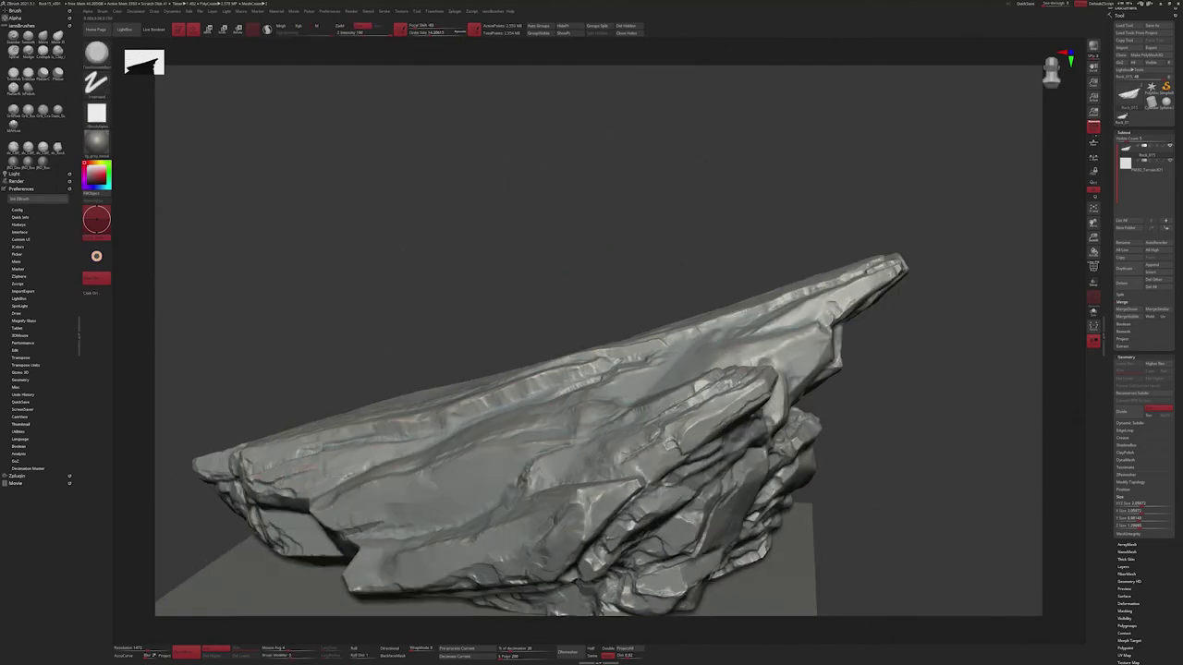
mouse_move(365, 434)
right_mouse_down()
mouse_move(339, 450)
mouse_move(352, 490)
right_mouse_up()
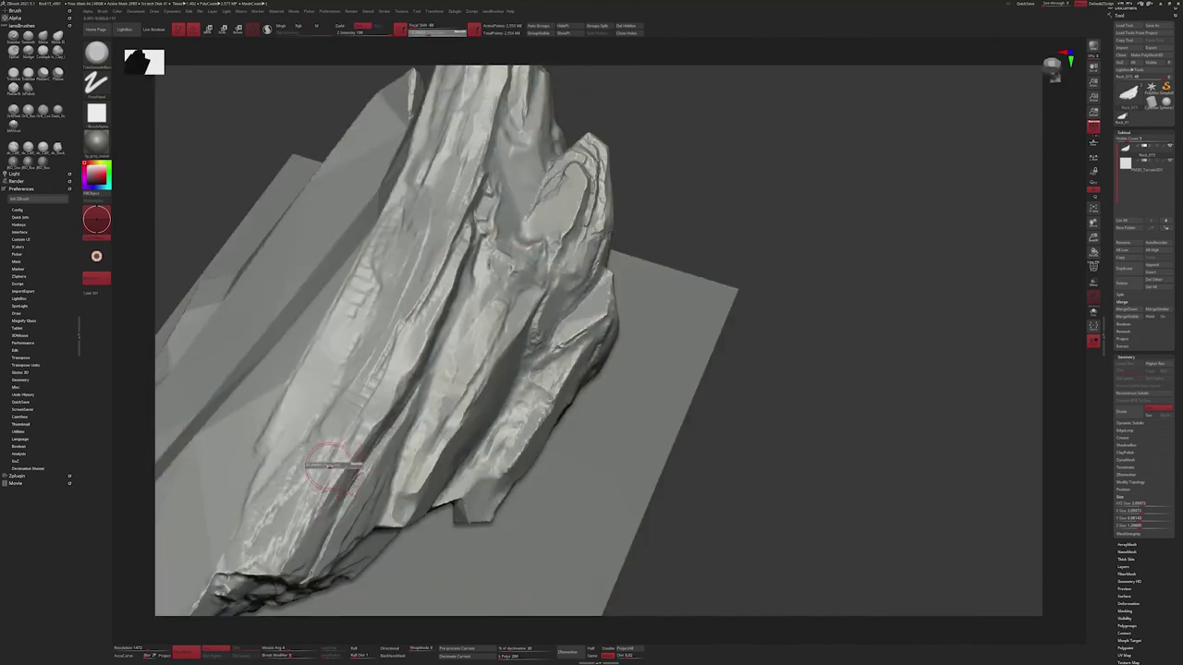
- Cut flattened planes and cracks with alternating Orb flatten and trim brushes, then review from the side
key("1")
key("2")
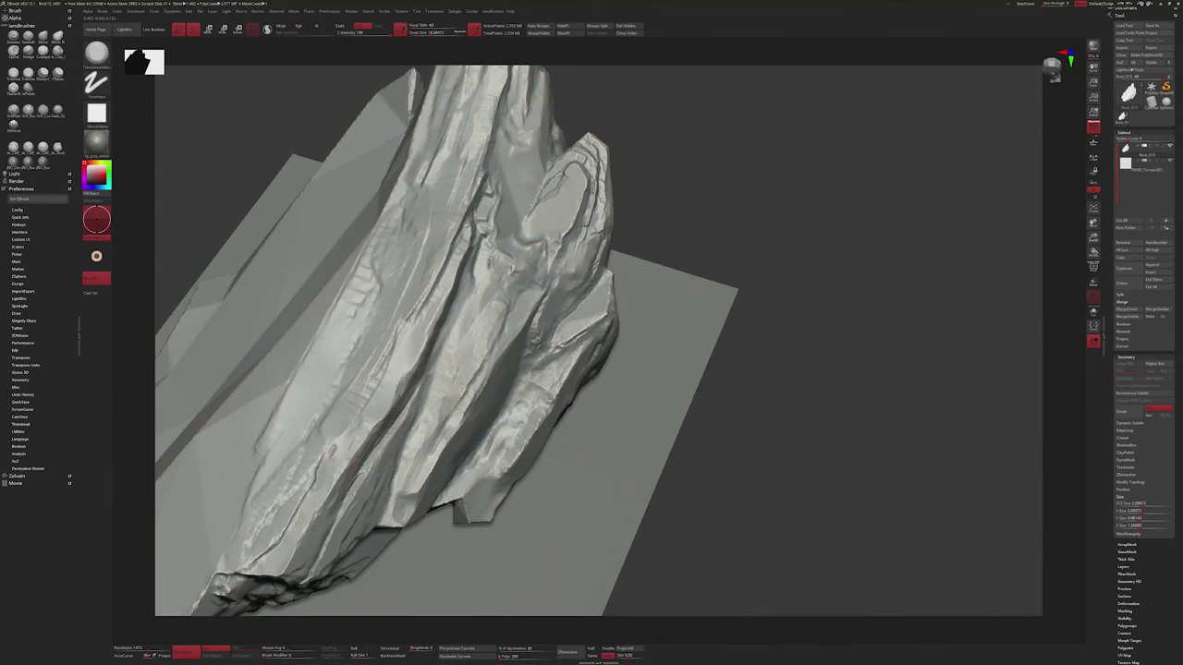
key("1")
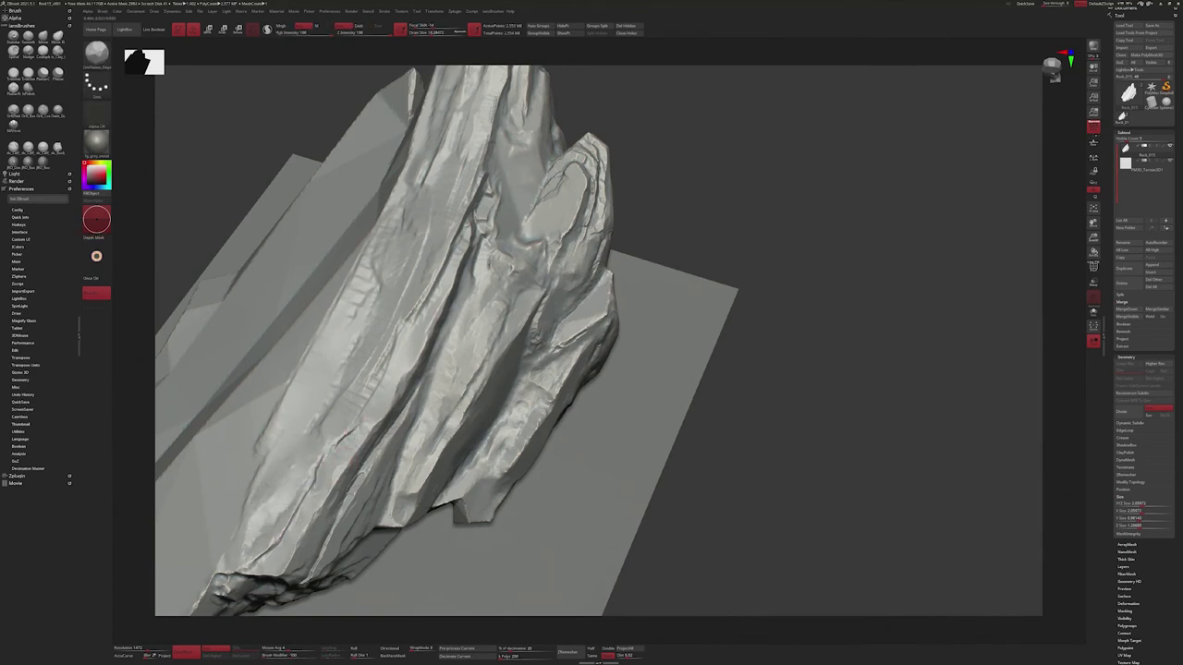
key("2")
key("1")
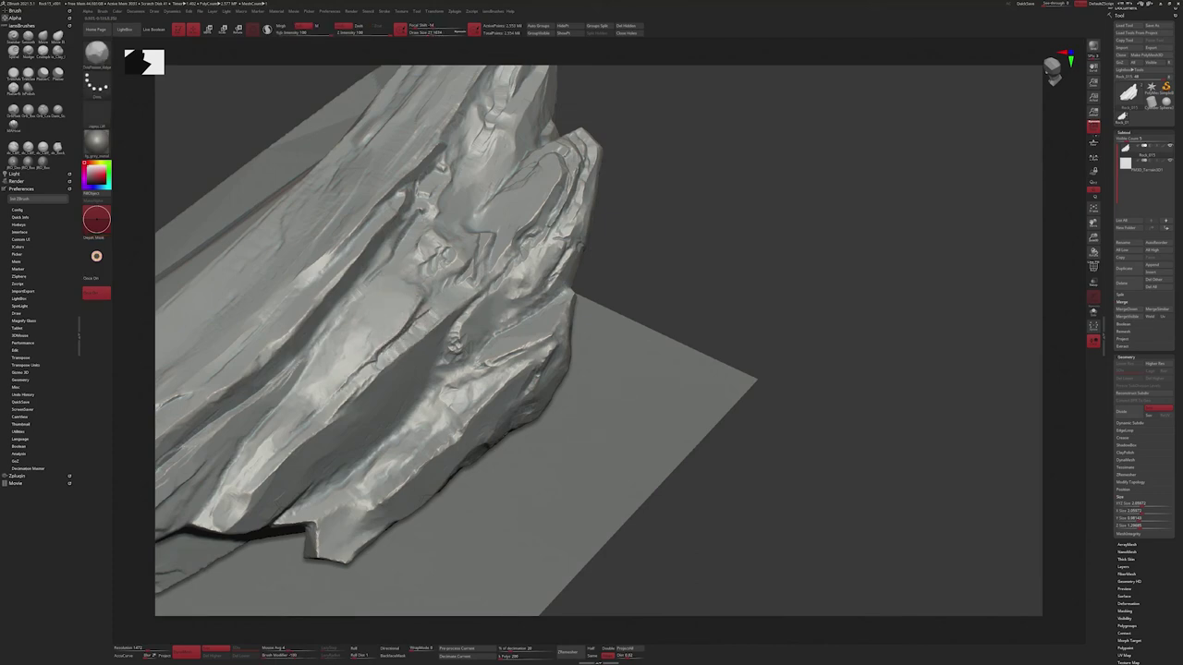
right_click_drag(434, 325, 507, 258)
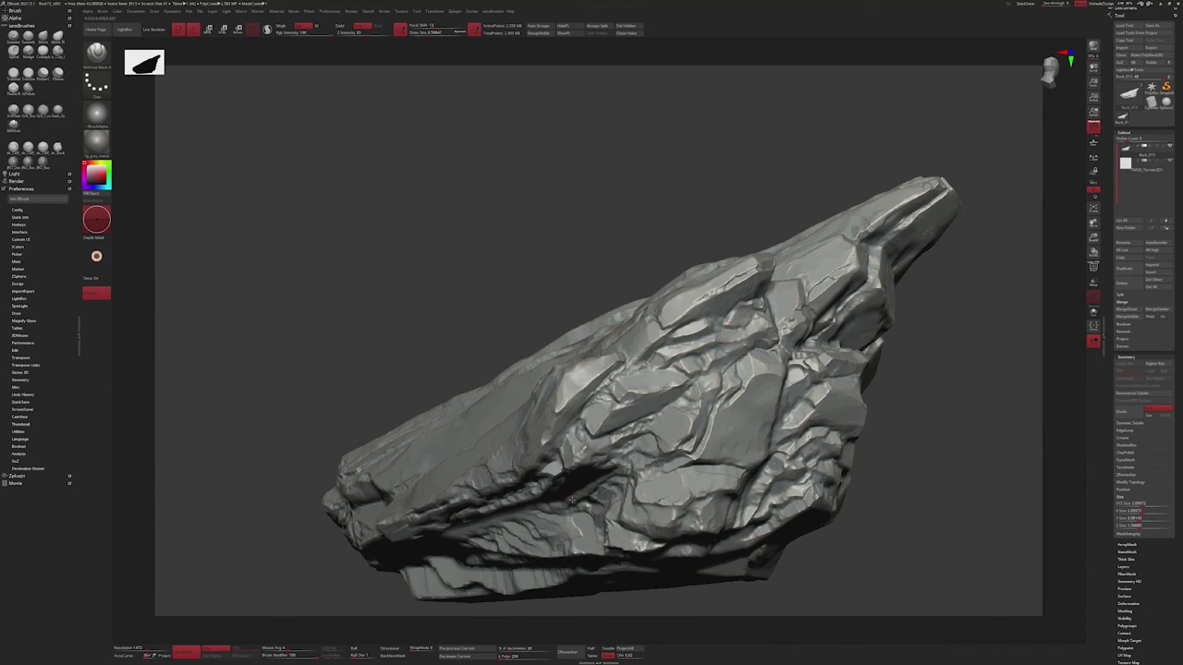
- Select the Orb_Cracks brush and orbit around the rock's faces
mouse_move(778, 429)
left_mouse_down()
mouse_move(702, 434)
mouse_move(20, 118)
left_mouse_up()
left_click(43, 111)
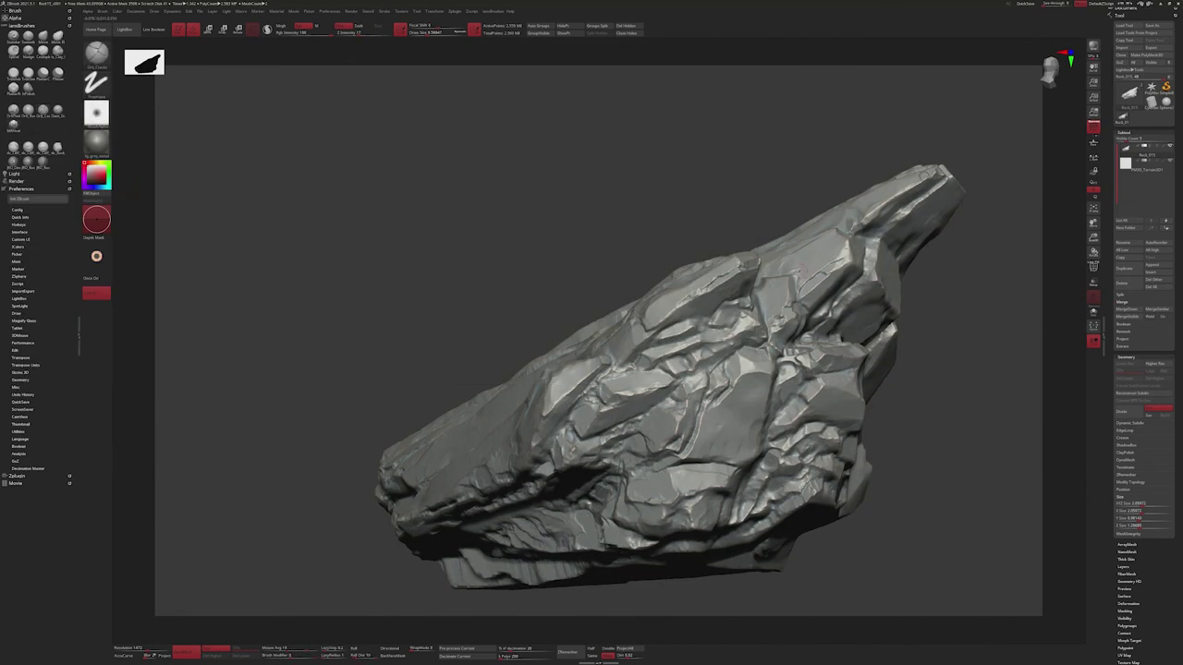
left_click_drag(838, 231, 820, 305)
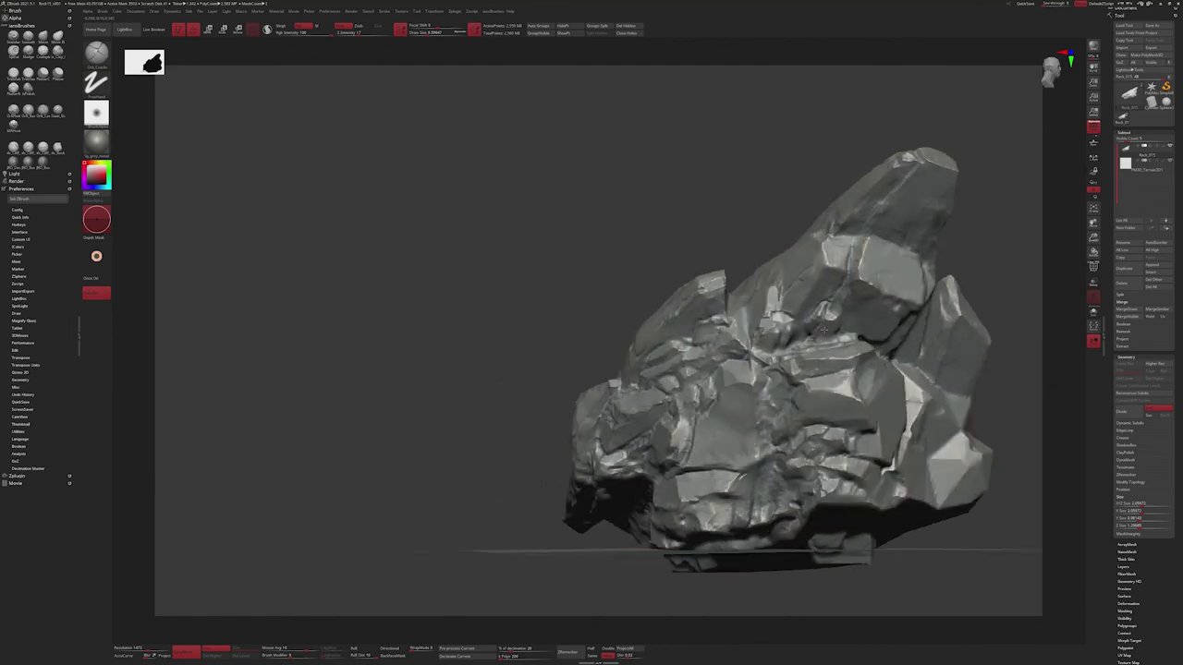
right_click_drag(826, 329, 821, 379)
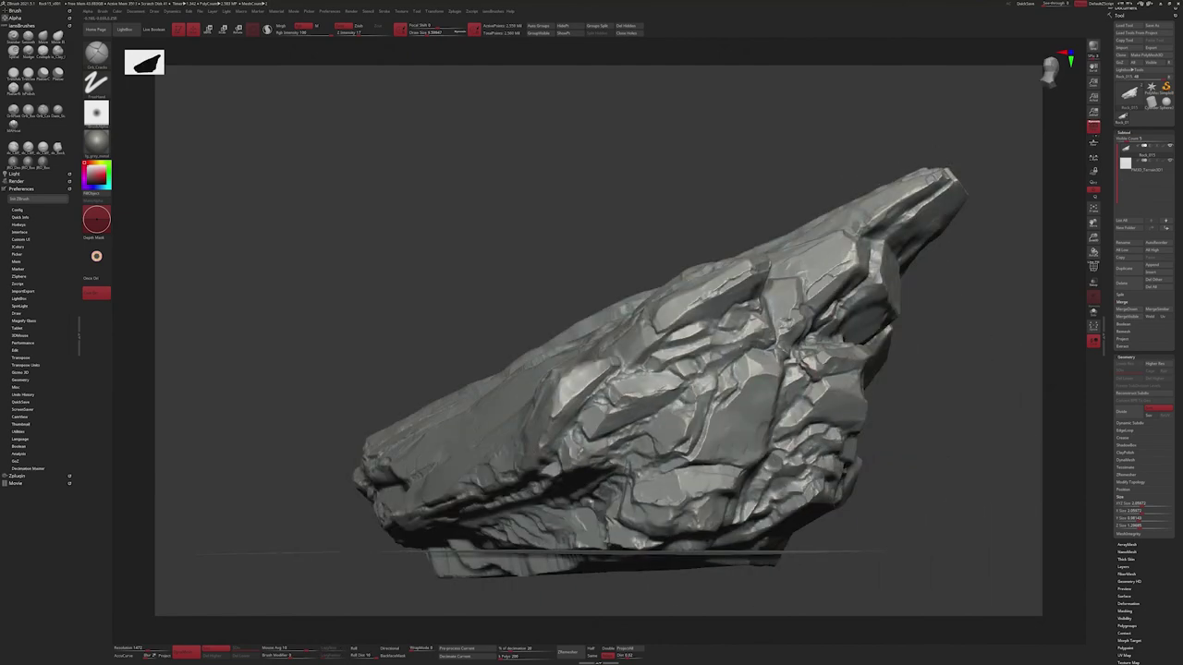
mouse_move(651, 479)
right_mouse_down()
mouse_move(610, 462)
mouse_move(654, 462)
mouse_move(559, 457)
right_mouse_up()
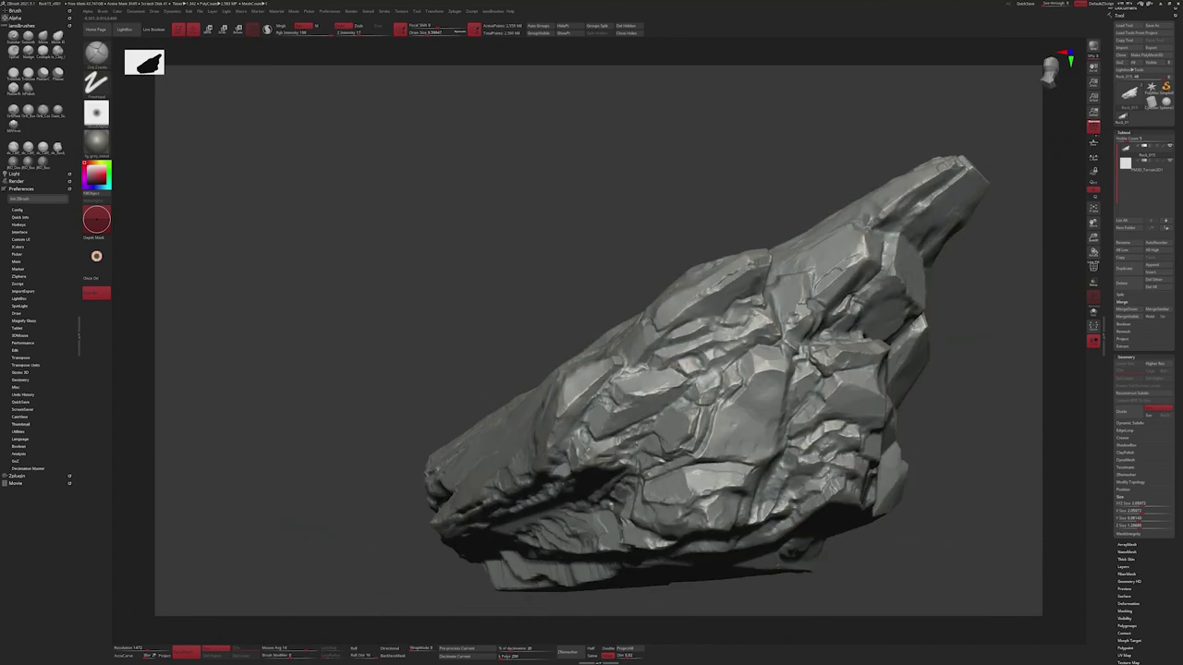
right_click_drag(708, 327, 627, 402)
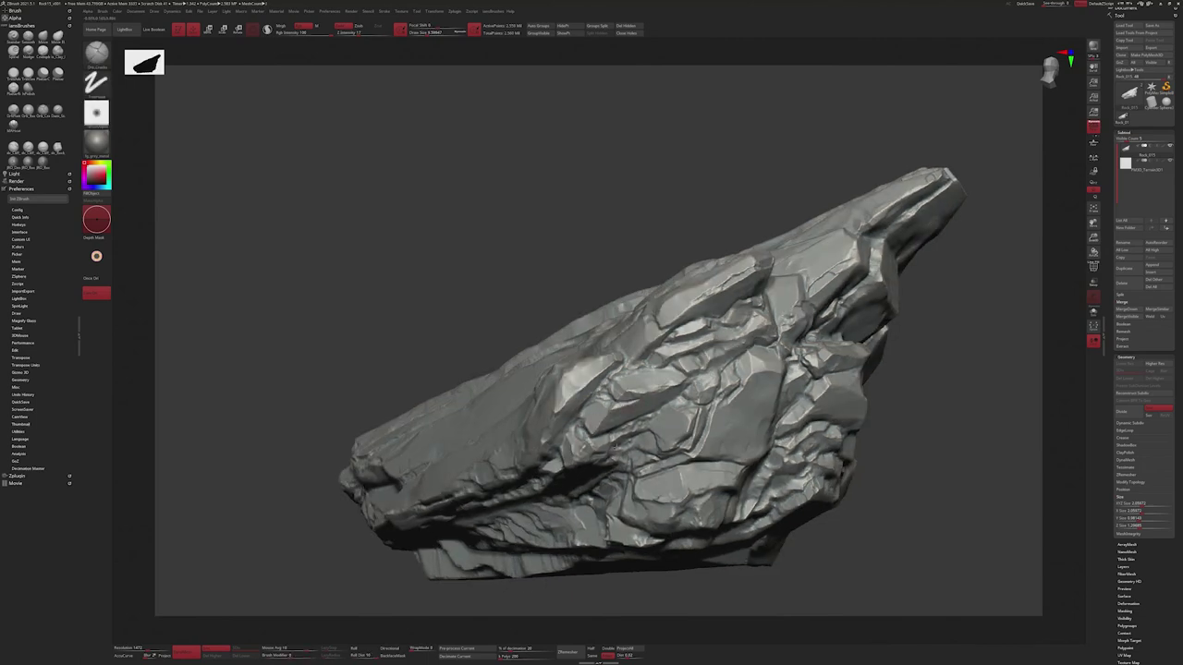
mouse_move(589, 443)
right_mouse_down()
mouse_move(661, 513)
mouse_move(819, 368)
mouse_move(786, 330)
right_mouse_up()
- Carve cracks at Z Intensity 17, alternating between Orb_Cracks and OrbFlatten brushes
key("1")
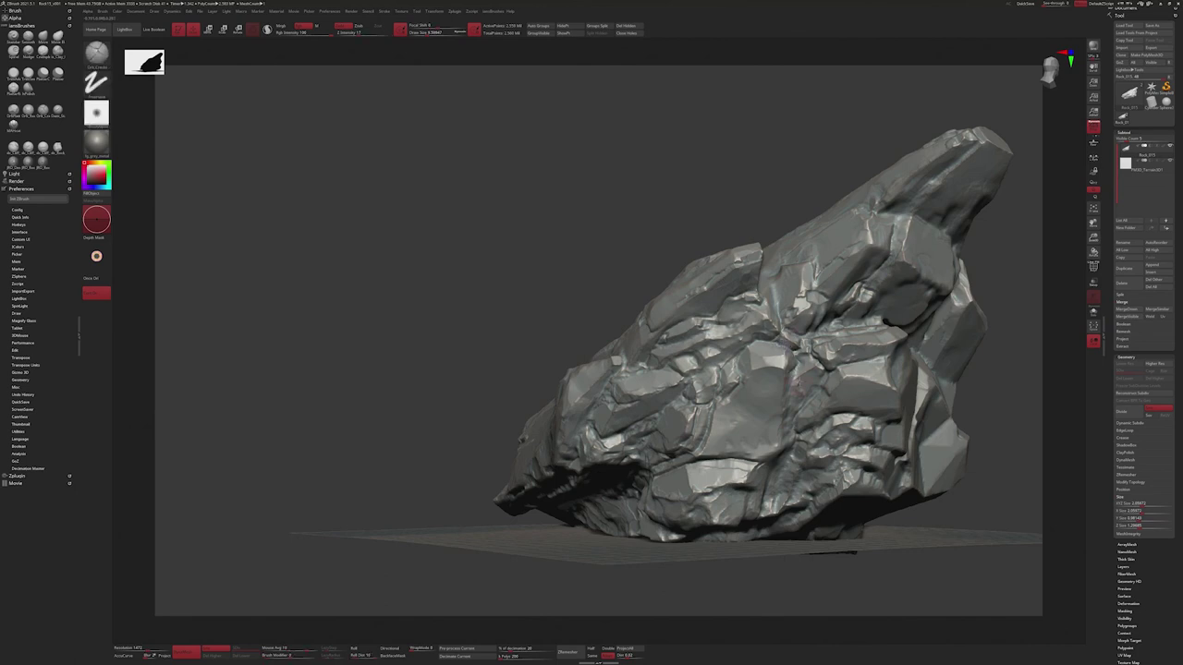
mouse_move(802, 402)
right_mouse_down()
mouse_move(925, 397)
mouse_move(970, 144)
mouse_move(961, 196)
mouse_move(888, 277)
mouse_move(720, 389)
right_mouse_up()
key("2")
key("3")
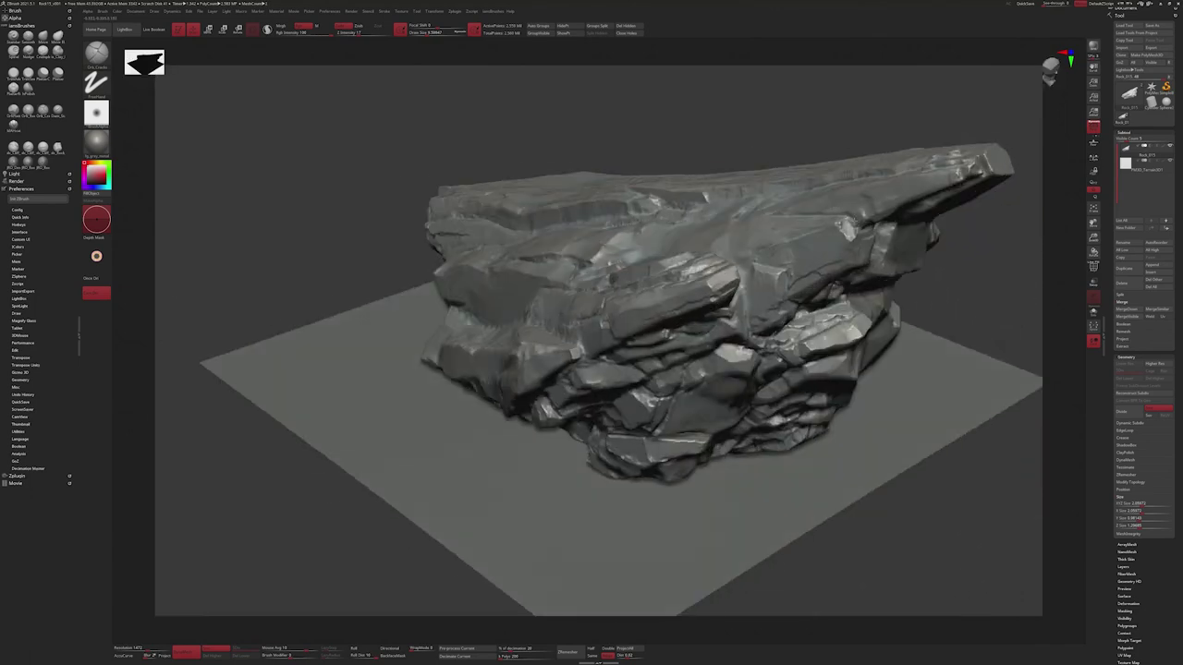
mouse_move(856, 225)
right_mouse_down()
mouse_move(859, 210)
mouse_move(720, 332)
mouse_move(698, 288)
right_mouse_up()
key("b")
key("o")
key("f")
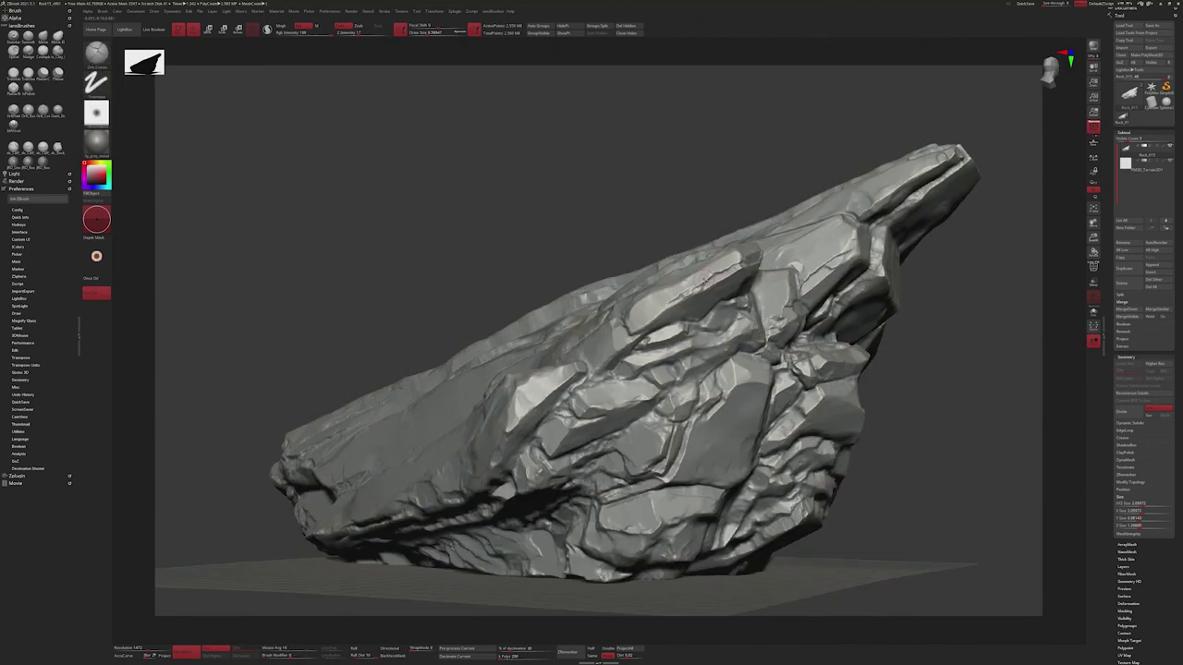
key("b")
key("o")
key("c")
mouse_move(625, 330)
right_mouse_down()
mouse_move(554, 355)
mouse_move(582, 328)
mouse_move(787, 330)
mouse_move(952, 188)
mouse_move(947, 121)
mouse_move(955, 186)
mouse_move(961, 143)
mouse_move(958, 164)
mouse_move(832, 278)
mouse_move(739, 324)
right_mouse_up()
- Try three MatCap materials on the rock, finishing with a darker, shinier one
left_click(97, 140)
left_click(163, 330)
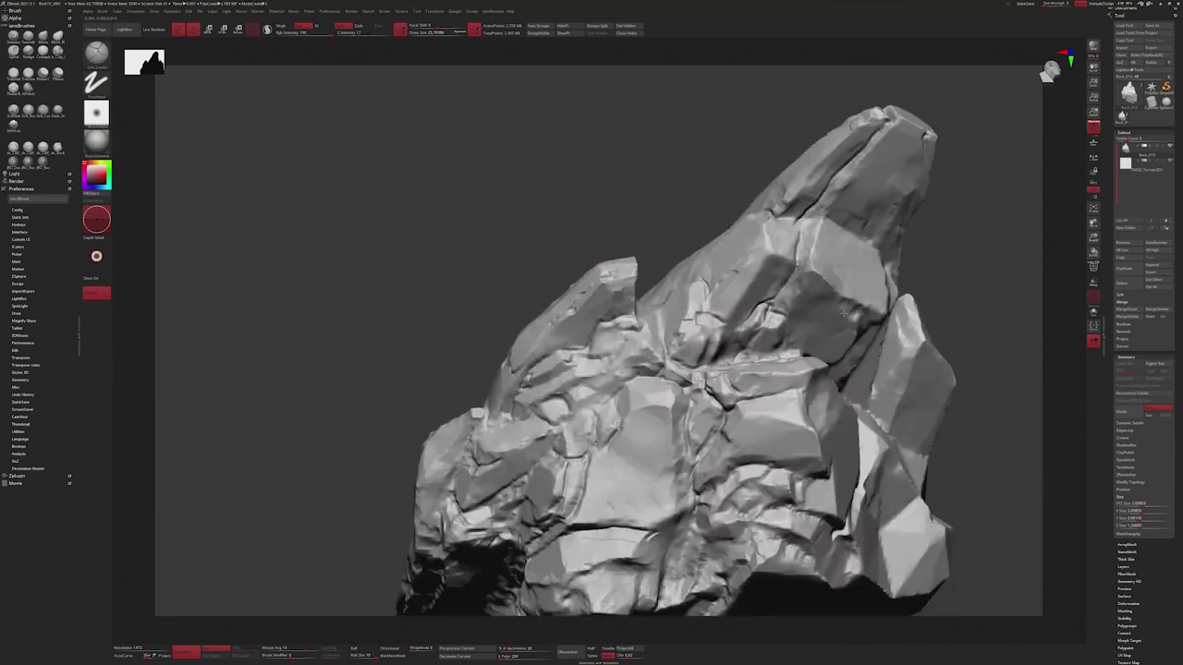
right_click_drag(231, 416, 167, 231)
left_click(96, 140)
left_click(371, 292)
mouse_move(370, 292)
right_mouse_down()
mouse_move(577, 370)
mouse_move(636, 373)
right_mouse_up()
left_click(96, 140)
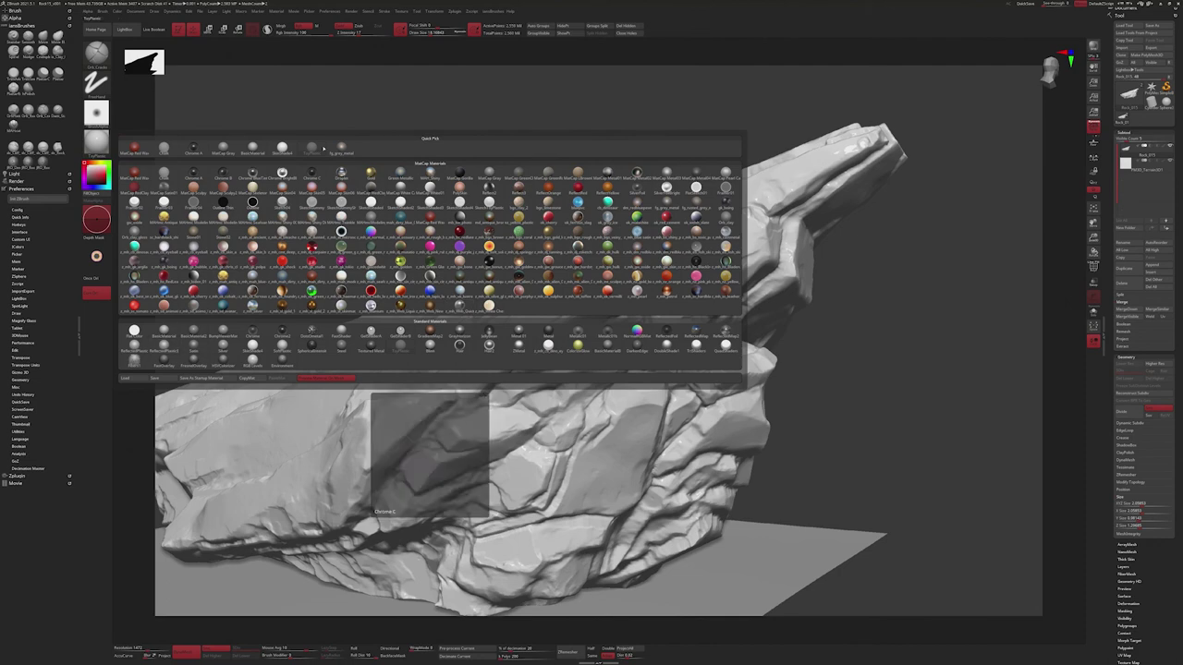
left_click(164, 345)
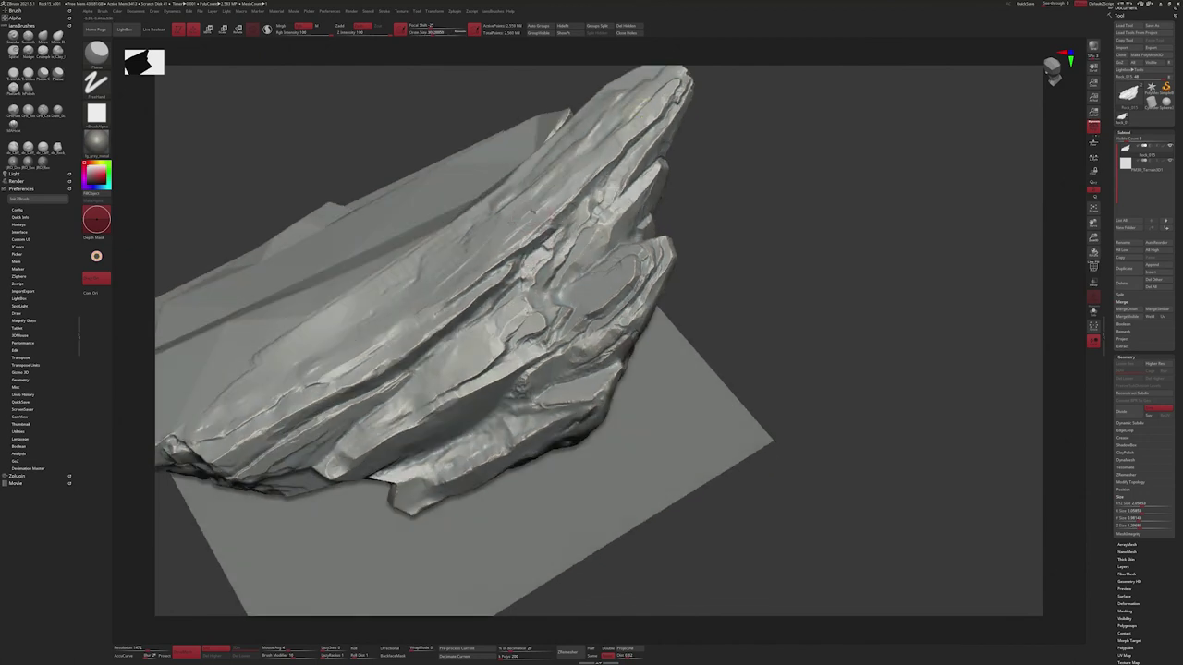
- Set the brush Draw Size to about 12.5
key("s")
left_click_drag(575, 178, 565, 179)
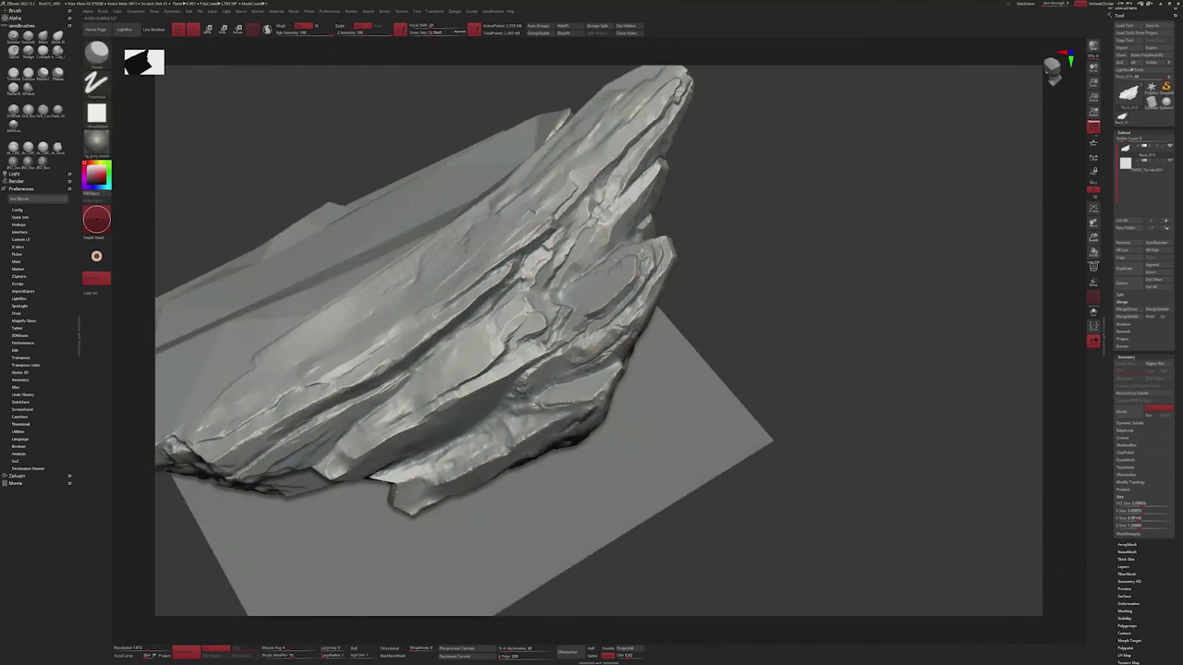